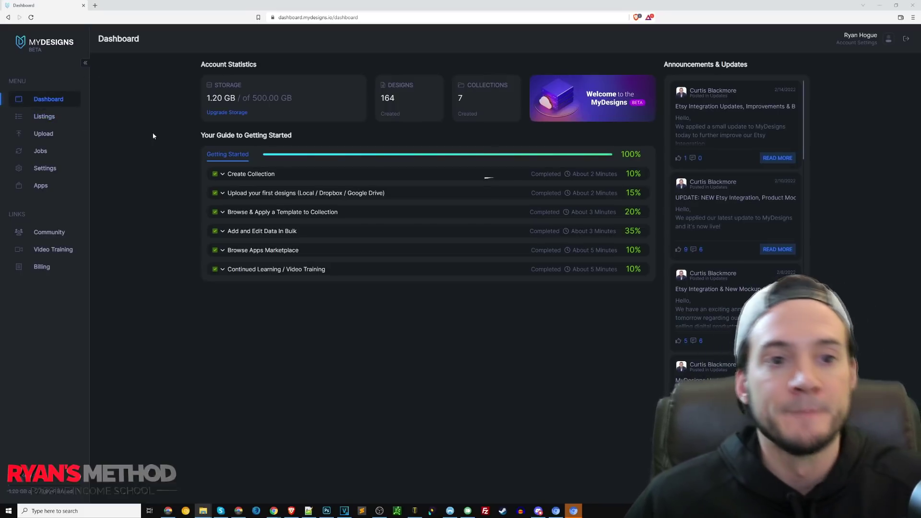
Open the listings and select the YOUTUBE collection
left_click(48, 120)
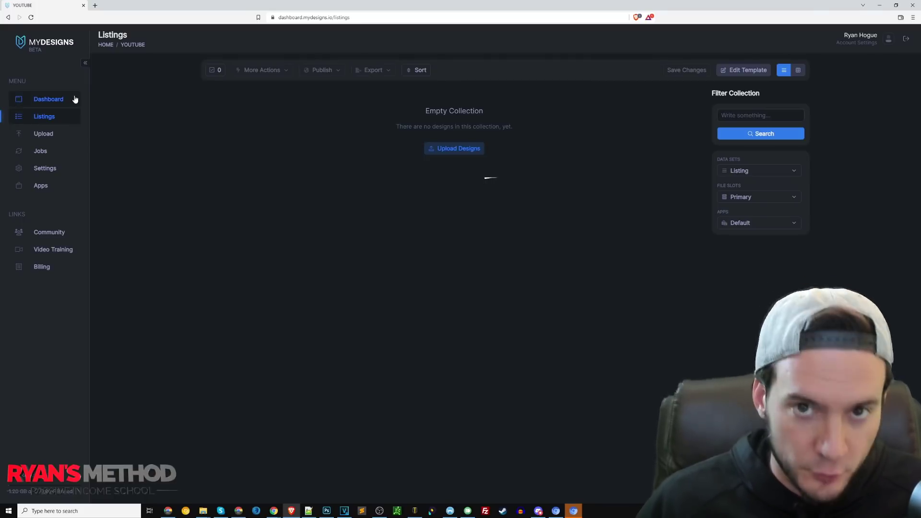
left_click_drag(154, 63, 98, 33)
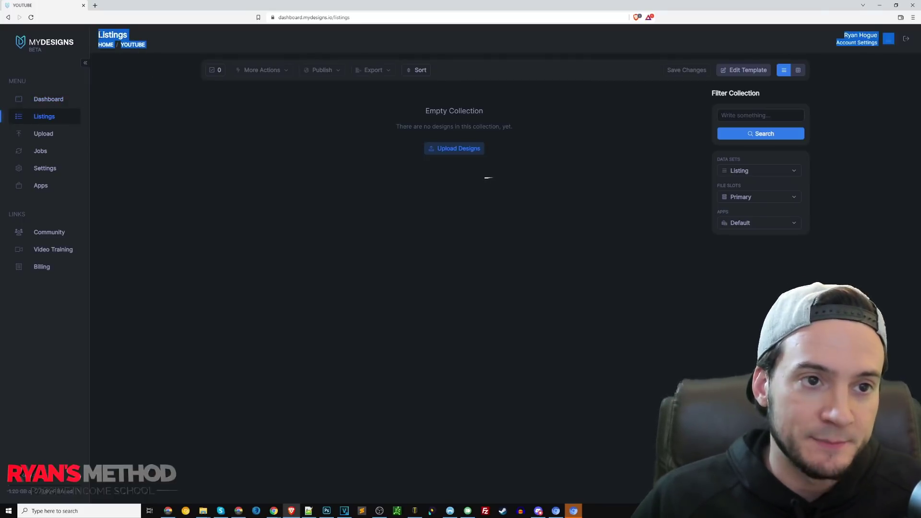
left_click(116, 50)
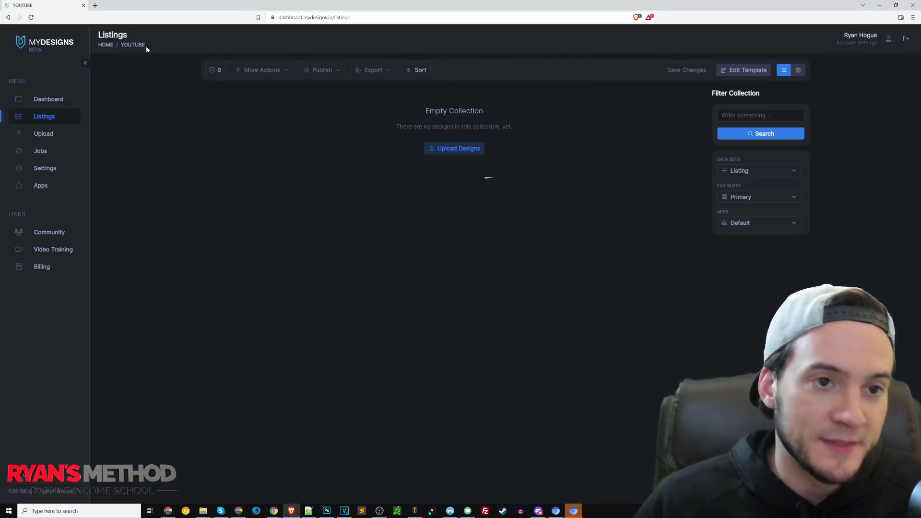
left_click(135, 44)
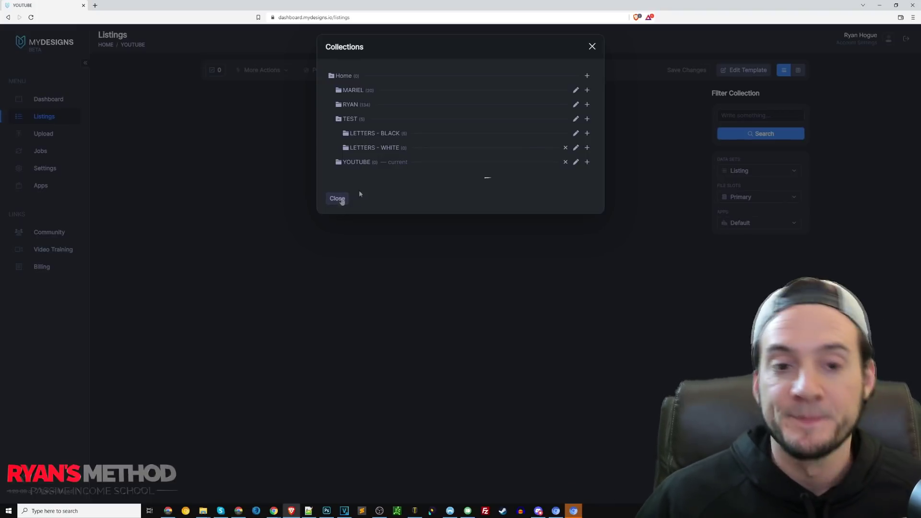
left_click(359, 162)
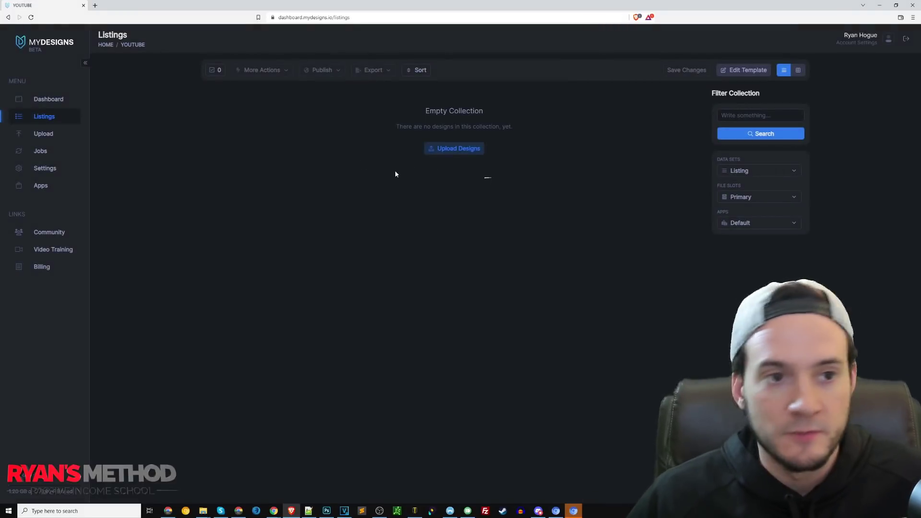
Add the five design files a.svg to e.svg to the upload queue of the YOUTUBE collection
left_click(452, 150)
key("super+e")
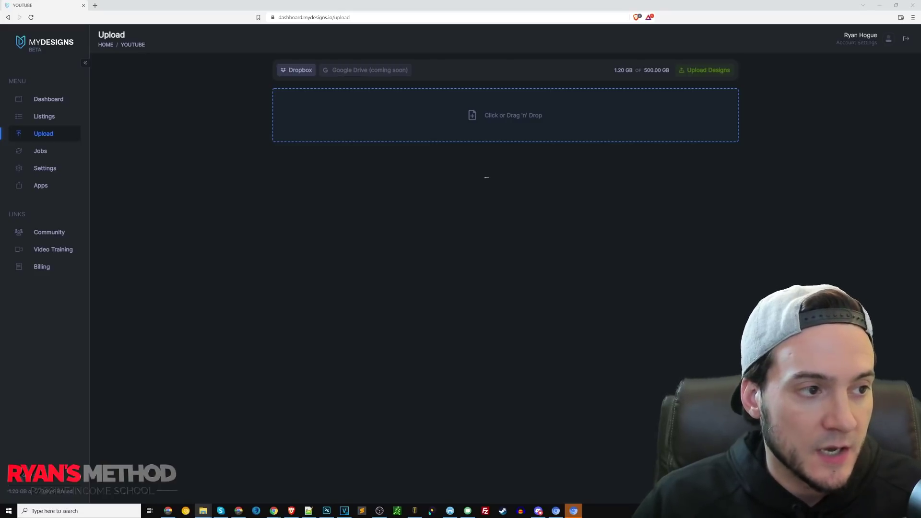
left_click_drag(98, 153, 476, 114)
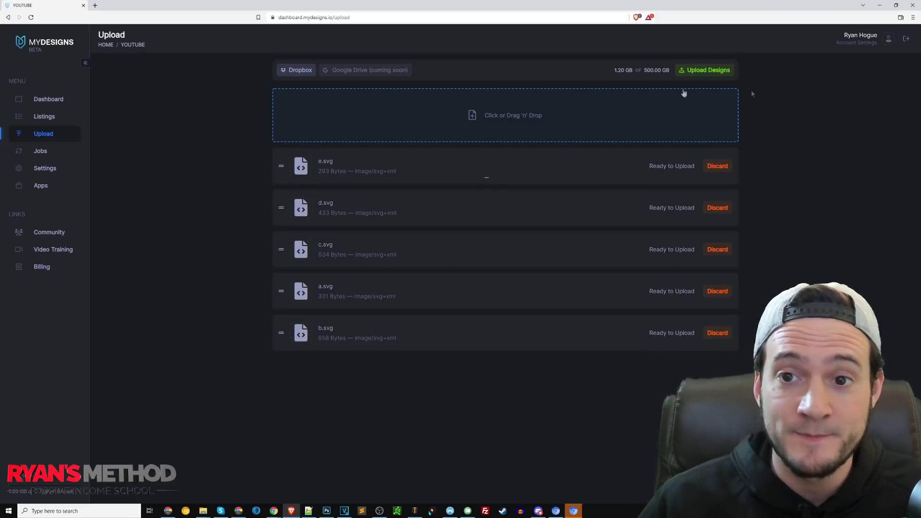
left_click_drag(670, 71, 644, 71)
left_click(674, 70)
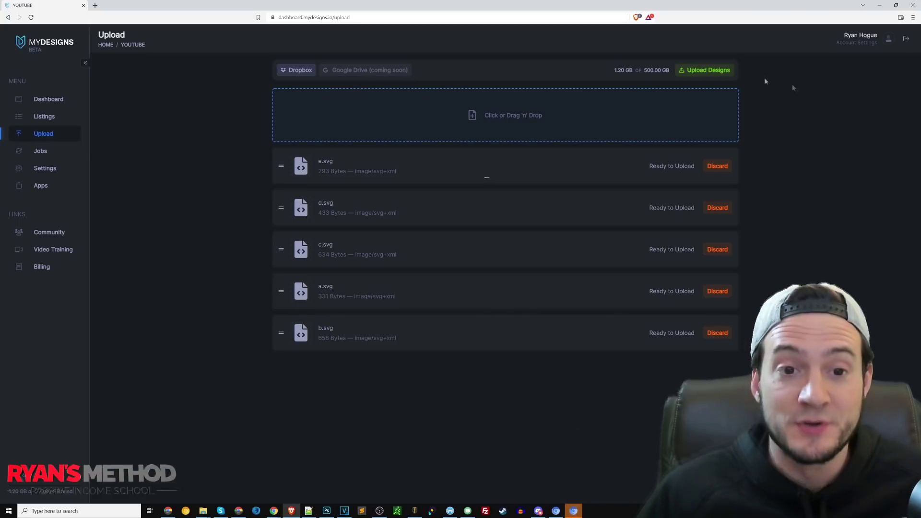
left_click_drag(346, 171, 318, 161)
double_click(324, 171)
double_click(324, 213)
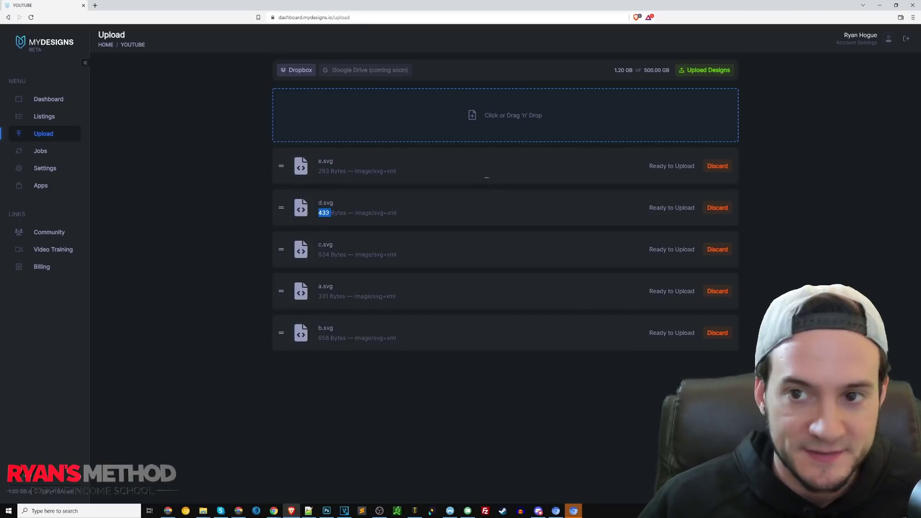
Upload the five queued SVG designs and return to the collection's listings
left_click(705, 70)
left_click(516, 110)
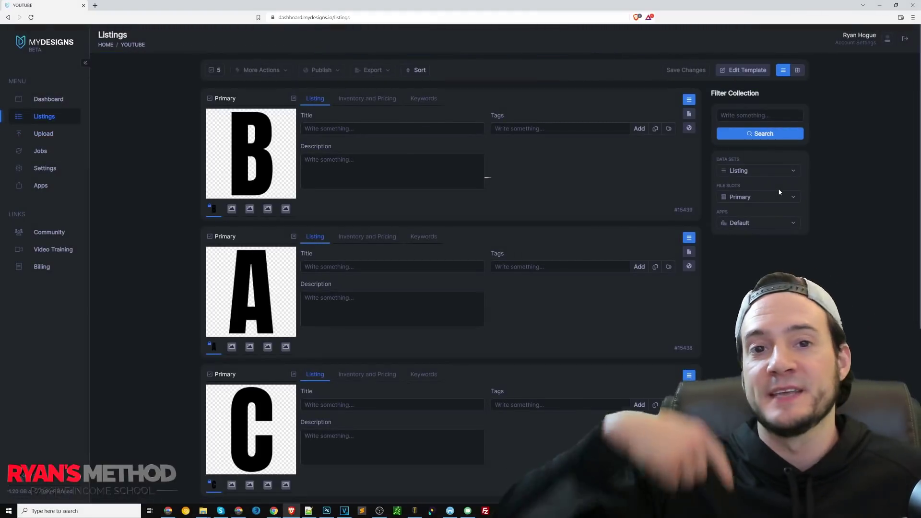
Sort the letter designs alphabetically by moving A ahead of B, and save the order
scroll(730, 191, "down", 3)
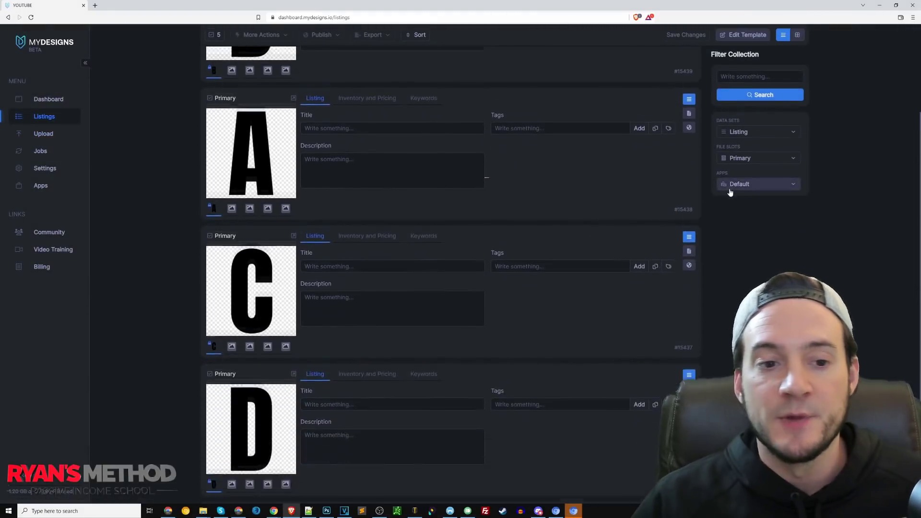
scroll(724, 197, "down", 3)
scroll(719, 206, "up", 7)
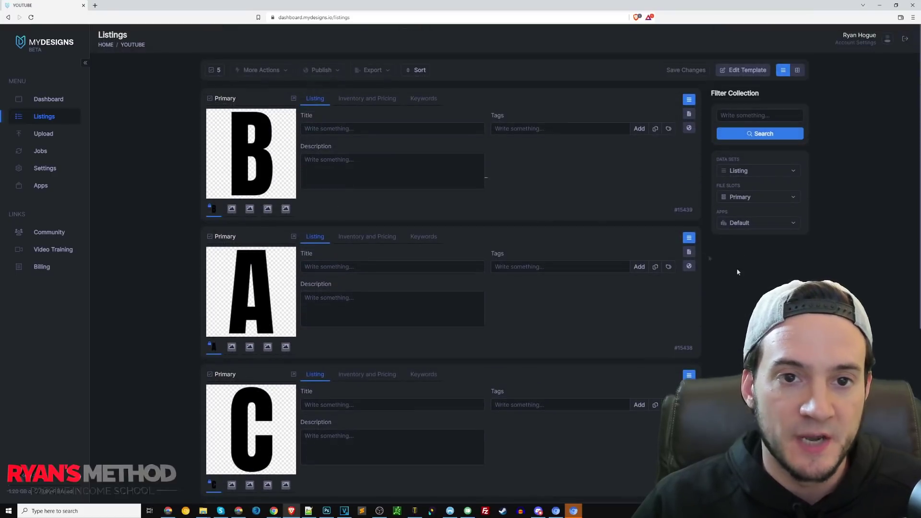
left_click(417, 70)
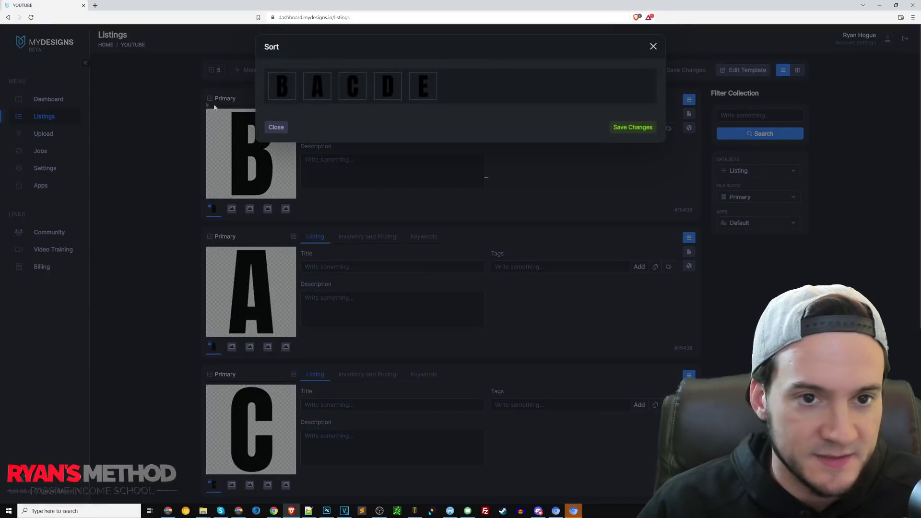
left_click_drag(317, 86, 283, 86)
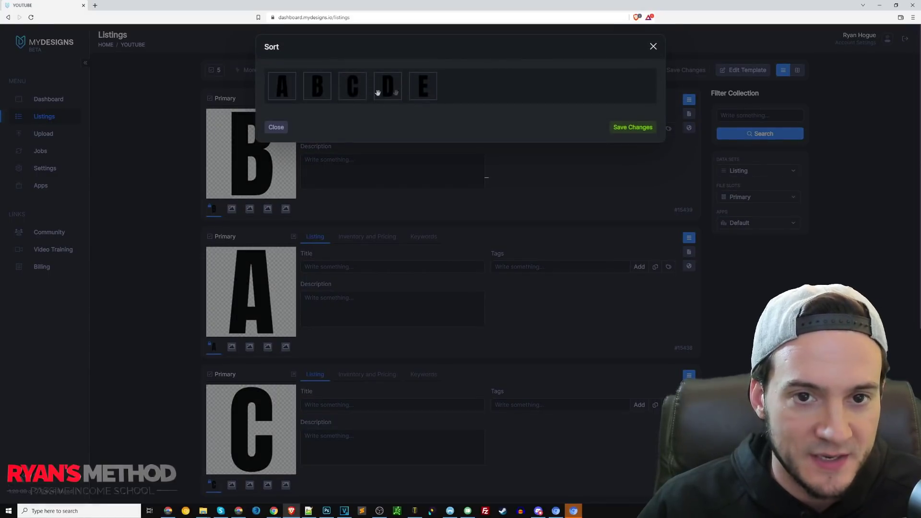
left_click(633, 127)
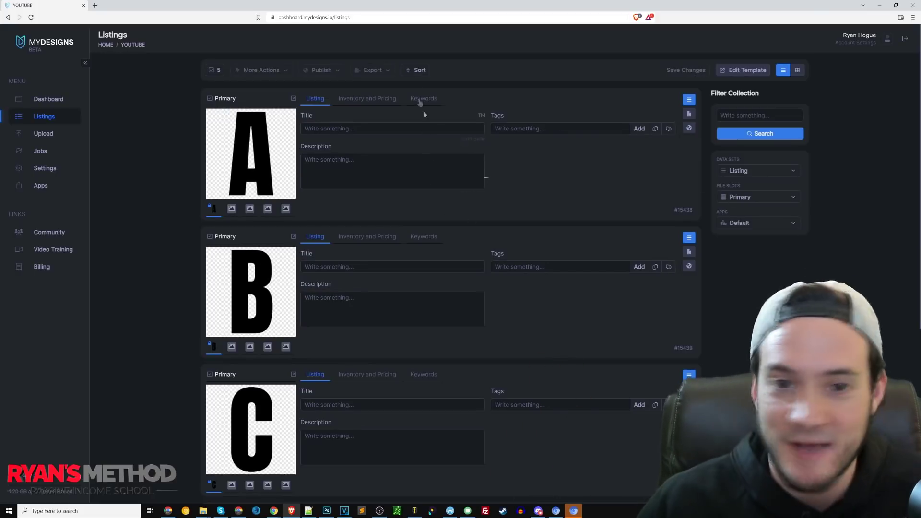
left_click(417, 70)
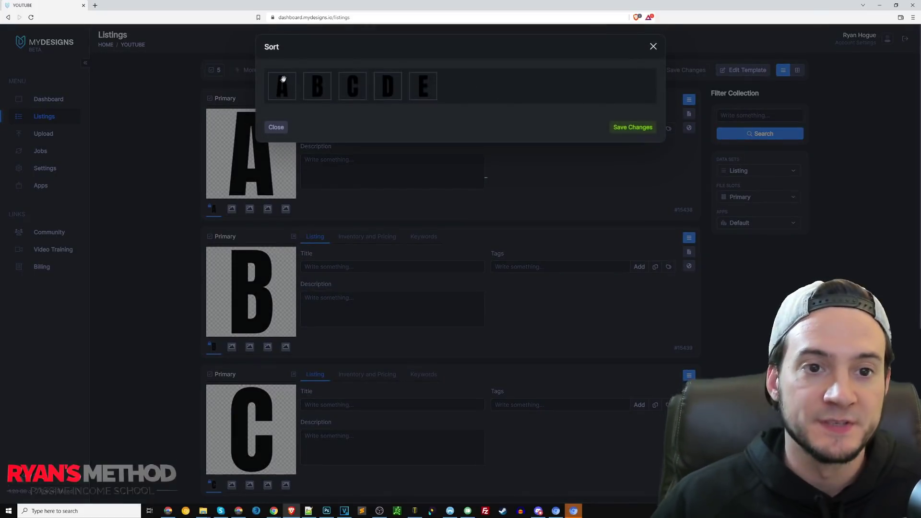
left_click(633, 127)
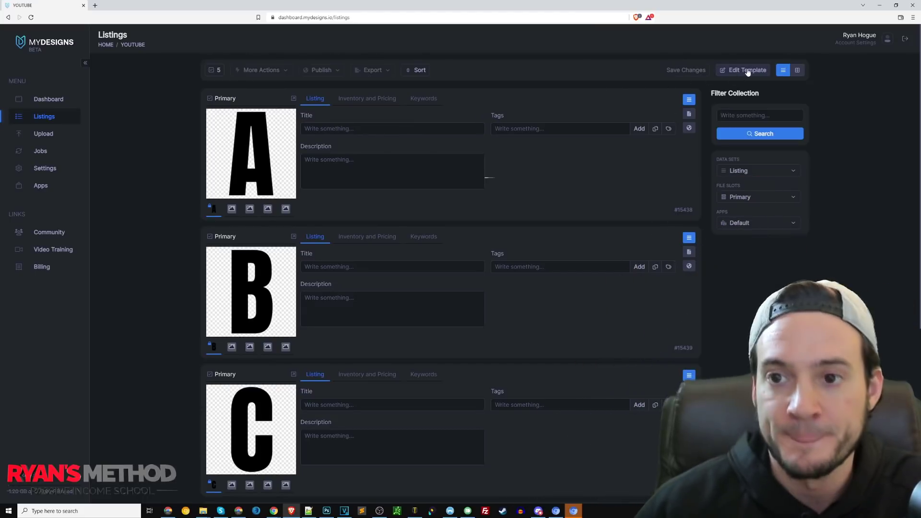
Load the available templates and install the Etsy Digital template on the collection, entering "confirm" to approve it
left_click(745, 72)
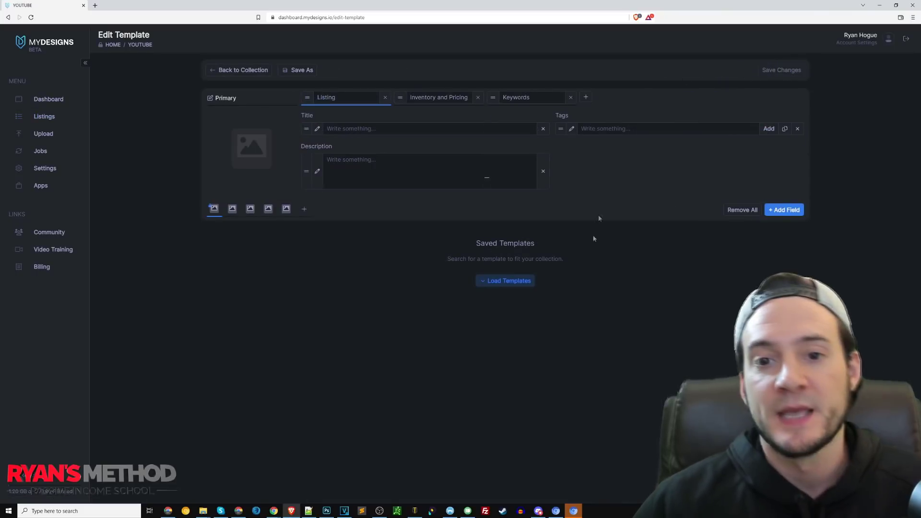
left_click_drag(500, 279, 468, 241)
left_click(561, 286)
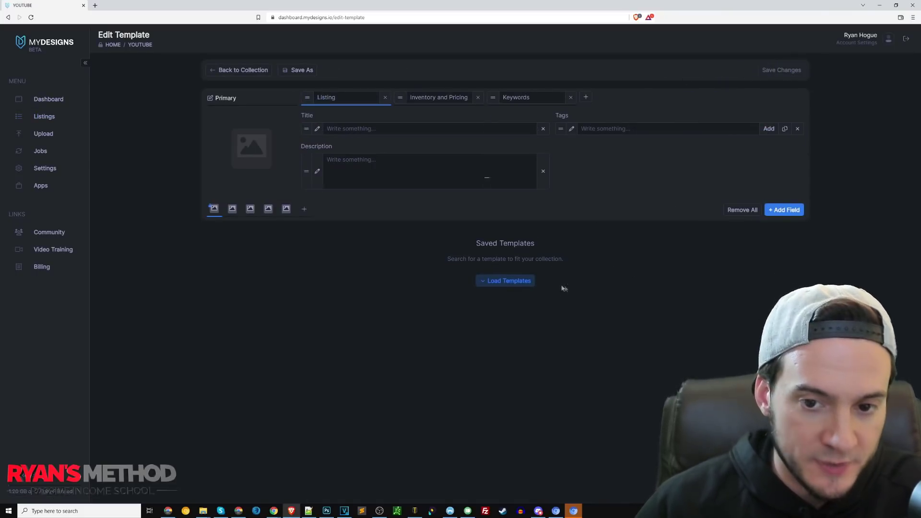
left_click(498, 283)
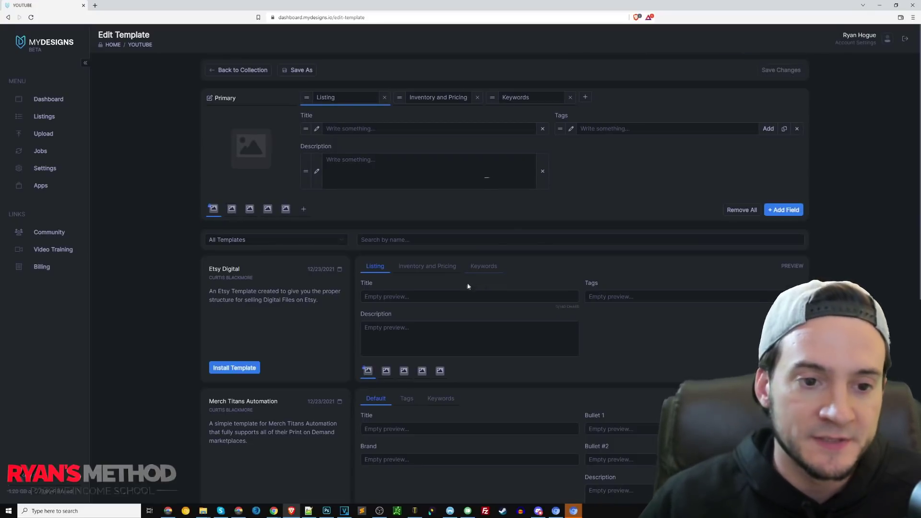
scroll(313, 293, "down", 1)
left_click_drag(202, 232, 304, 264)
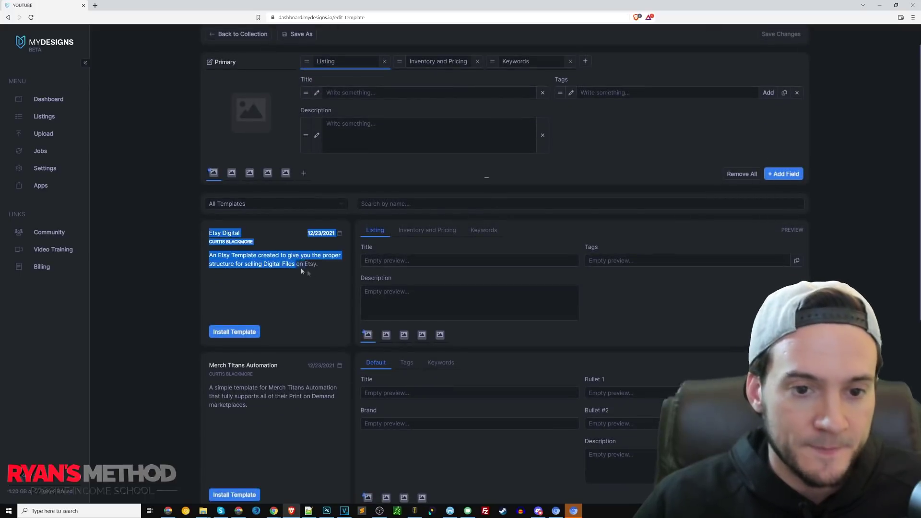
left_click(310, 271)
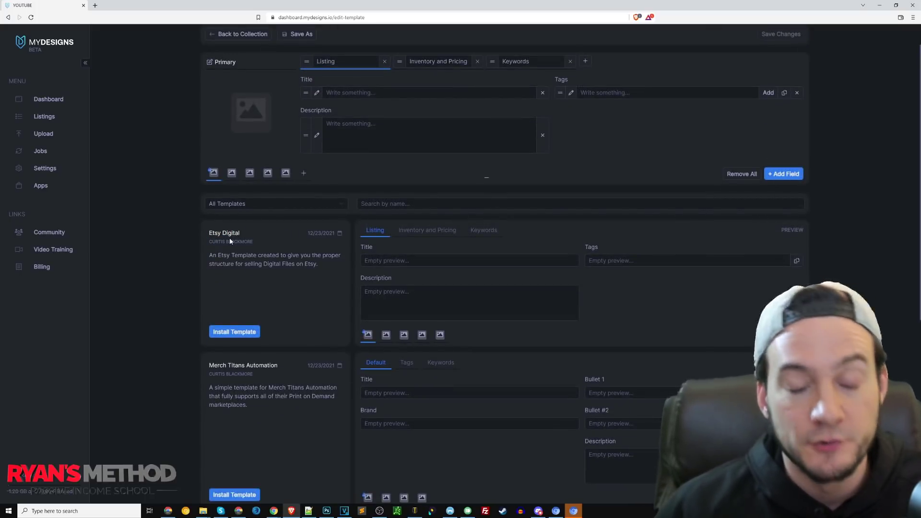
left_click(240, 331)
left_click(431, 109)
type("confirm")
left_click(530, 138)
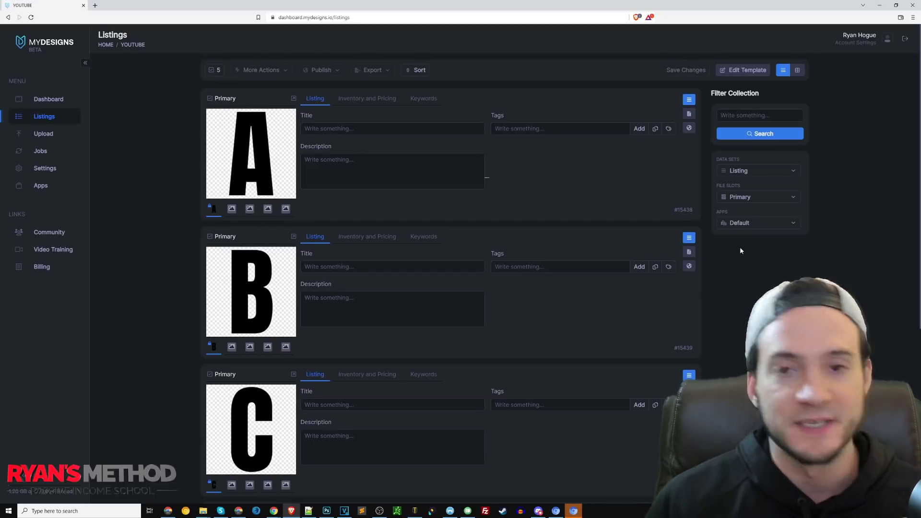
Reopen the collection's template, review its Listing, Inventory and Pricing, and Keywords fields, and open the price for editing
left_click(742, 70)
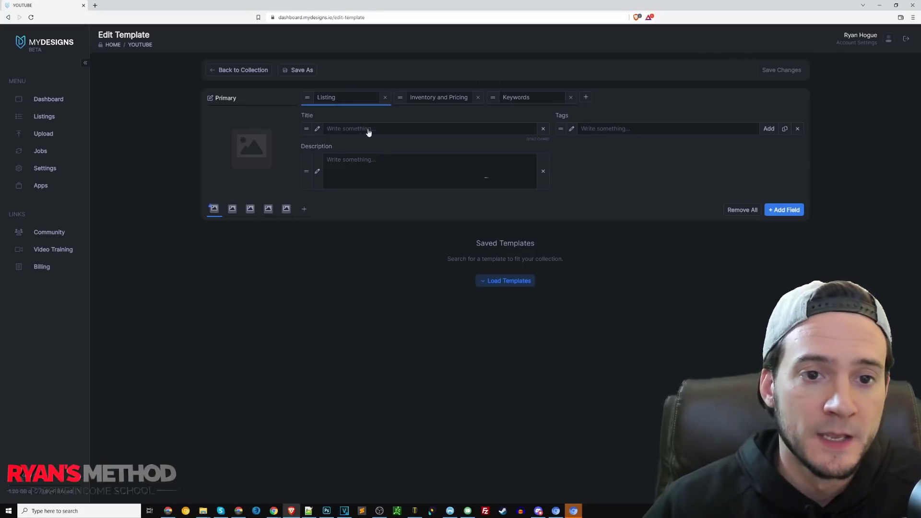
left_click(396, 164)
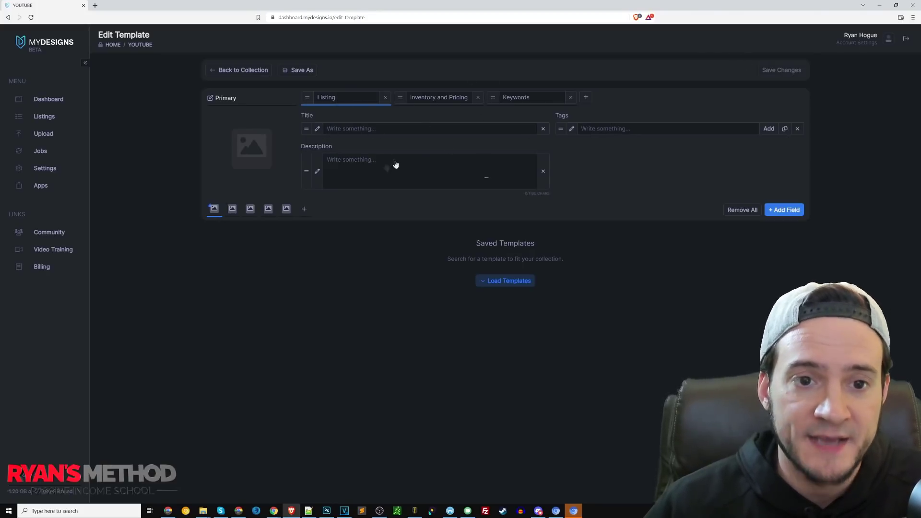
left_click(453, 96)
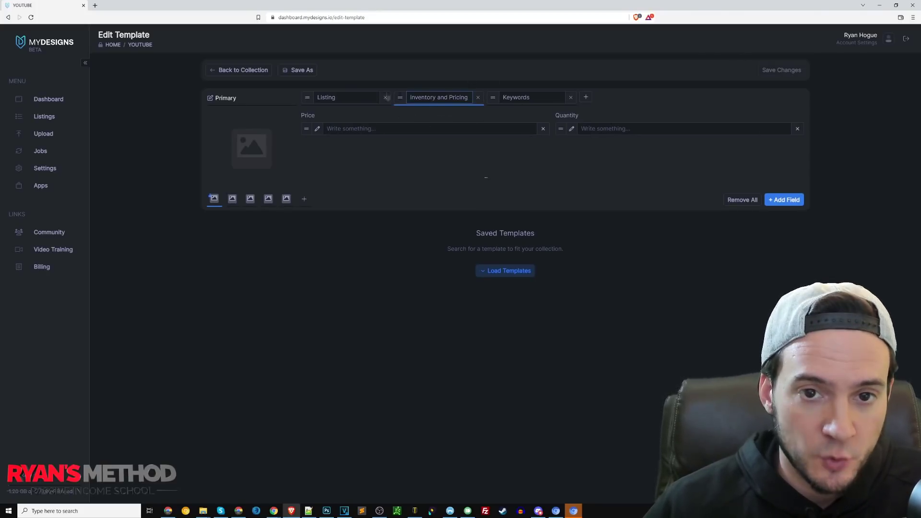
left_click(355, 128)
left_click(622, 133)
left_click(527, 98)
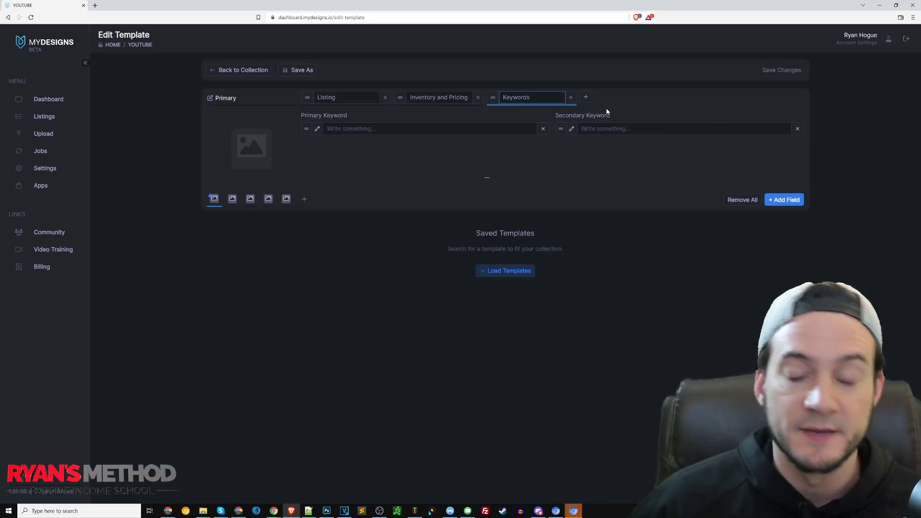
left_click(366, 129)
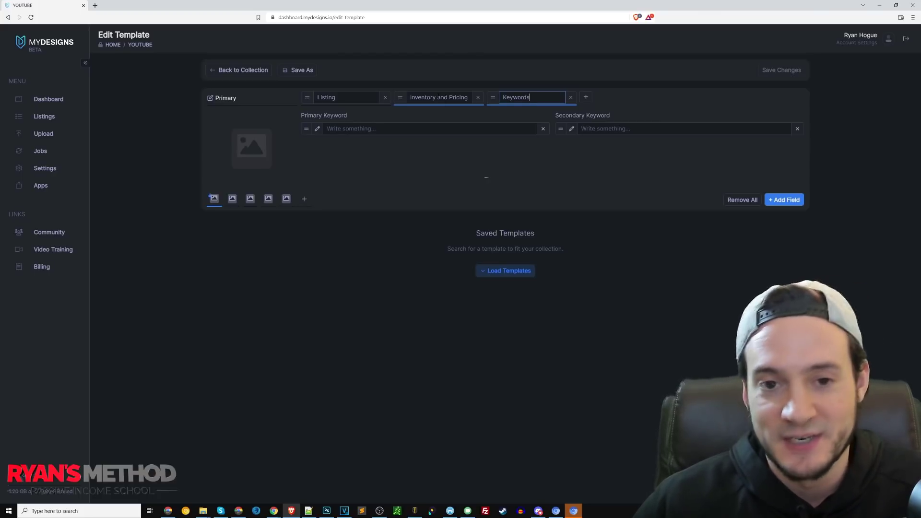
left_click(425, 98)
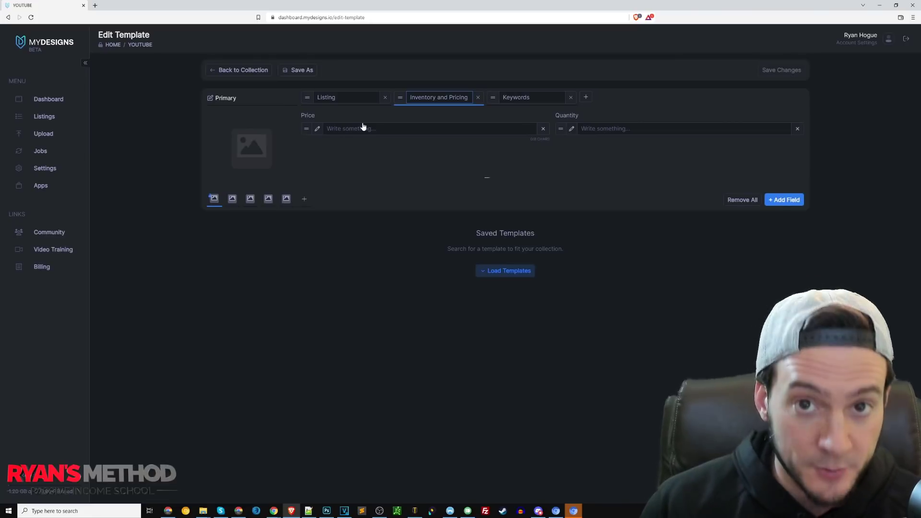
left_click(344, 130)
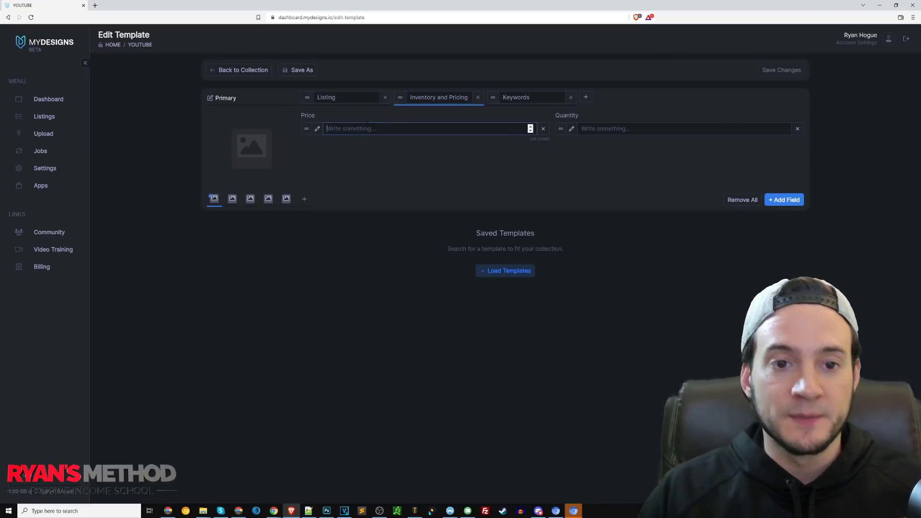
type("1.5")
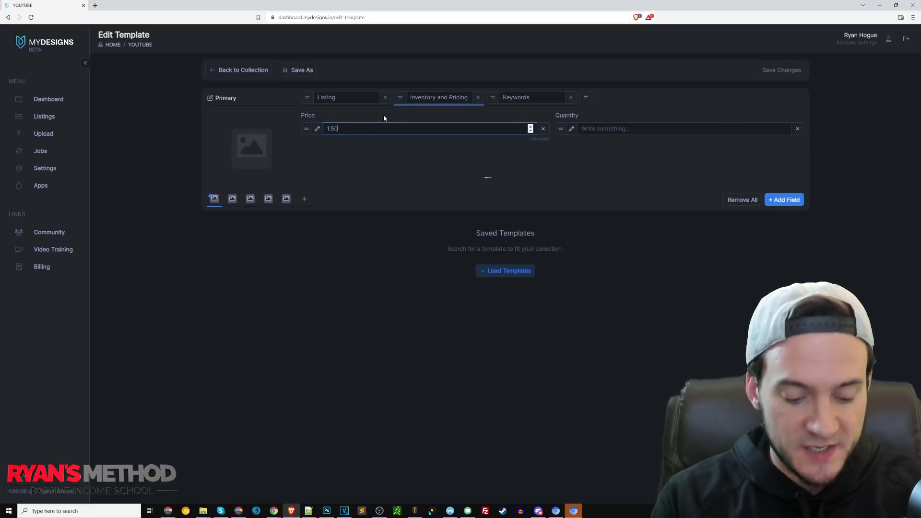
key("BackSpace")
key("BackSpace")
key("BackSpace")
key("BackSpace")
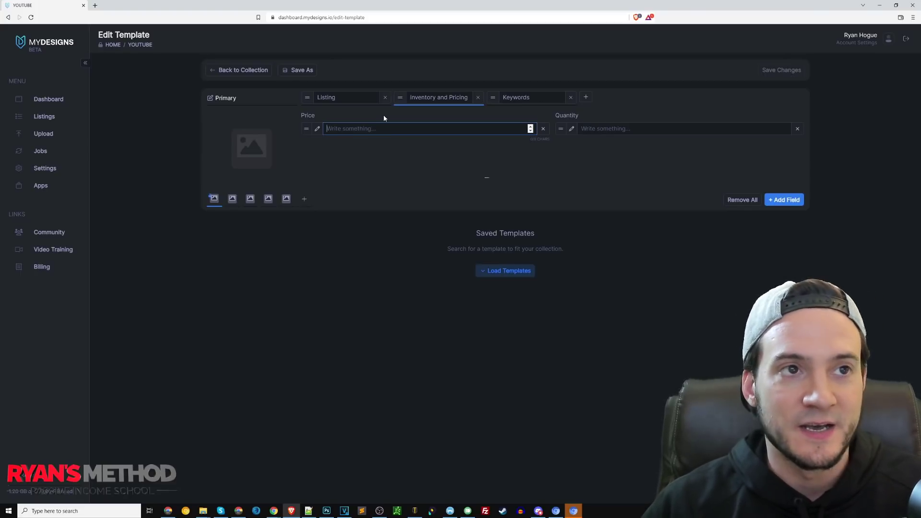
Set the template's default price to 1.25 and its quantity to 999
type("1.25")
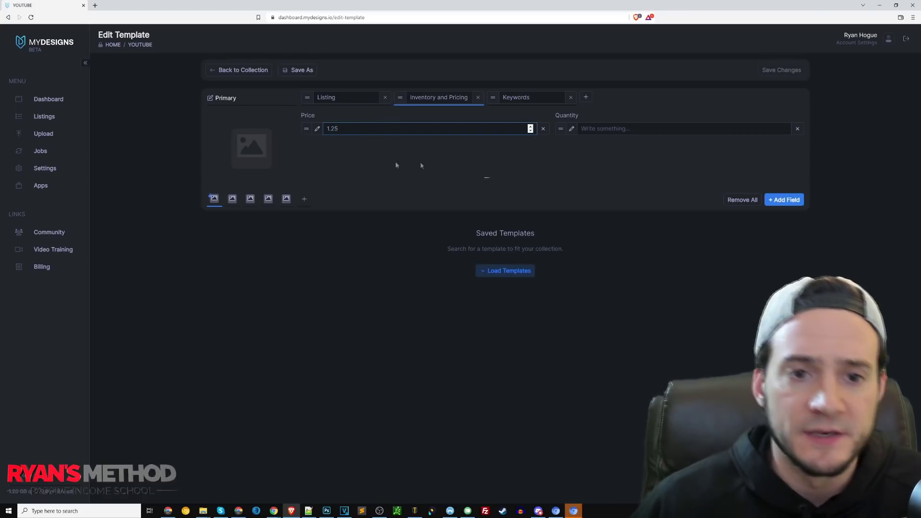
left_click(605, 128)
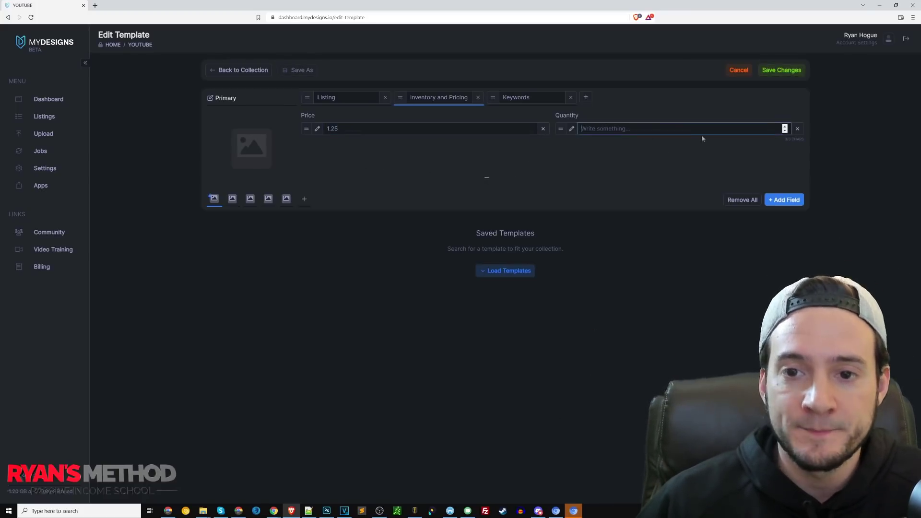
type("999")
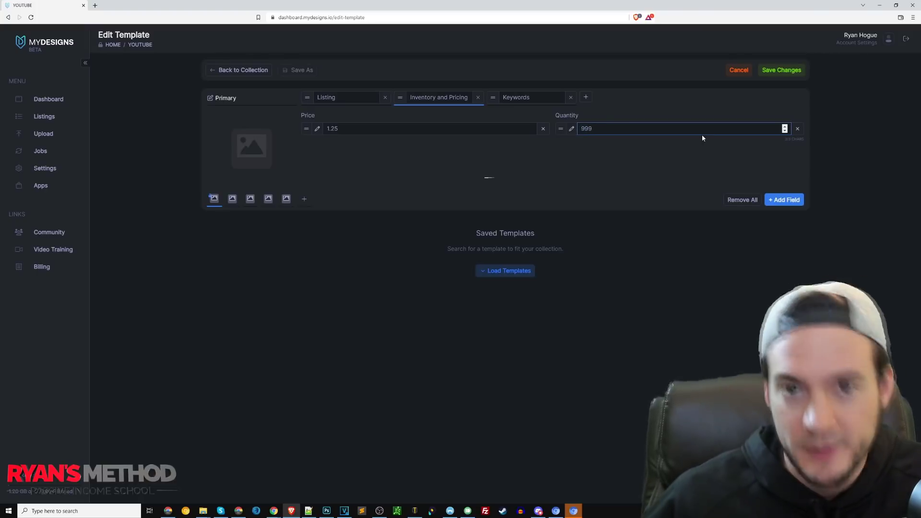
Save the template changes using the "Update template and designs (update design values)" option
left_click(781, 72)
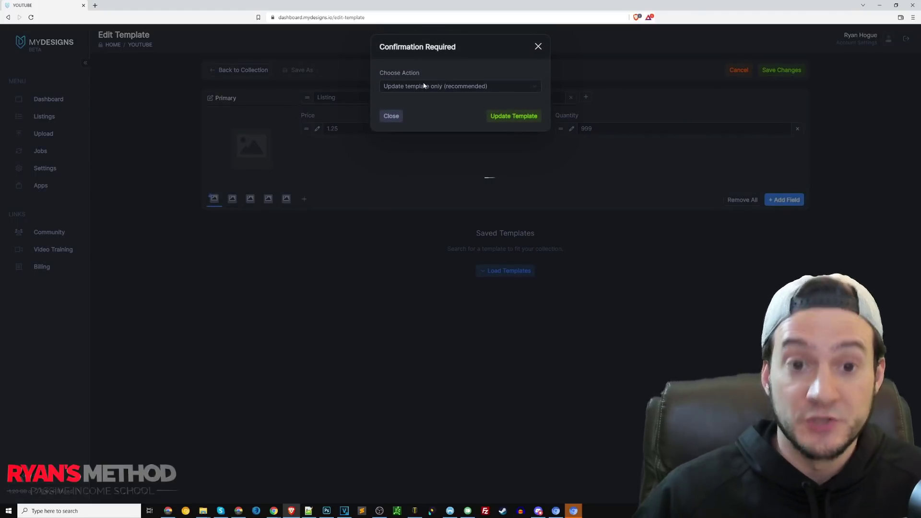
left_click(446, 86)
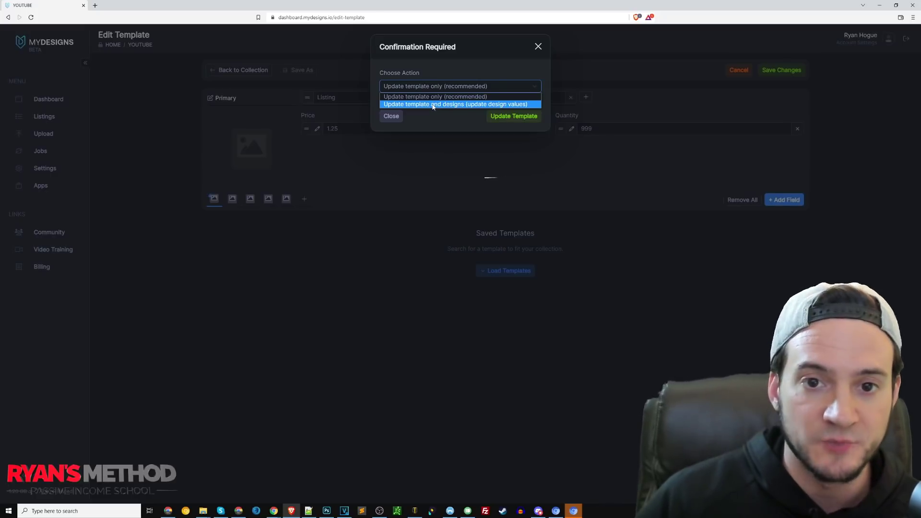
left_click(433, 104)
left_click(446, 89)
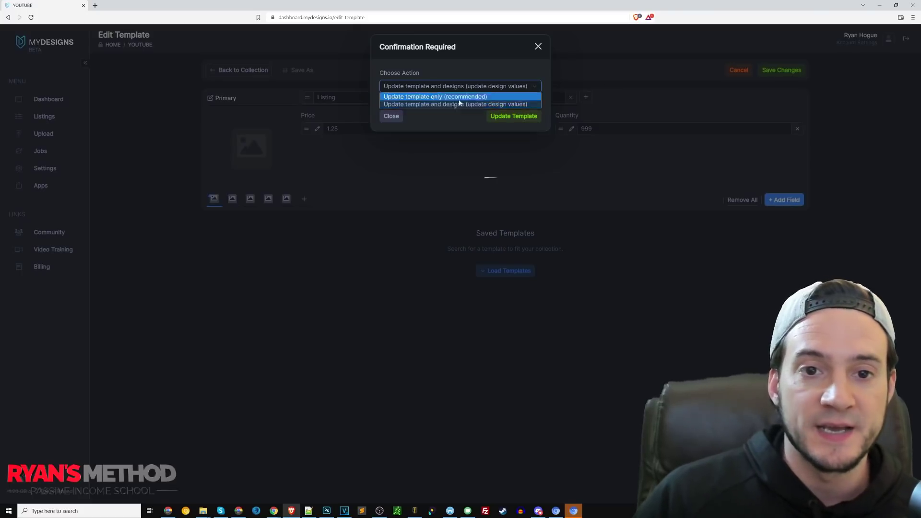
left_click(425, 105)
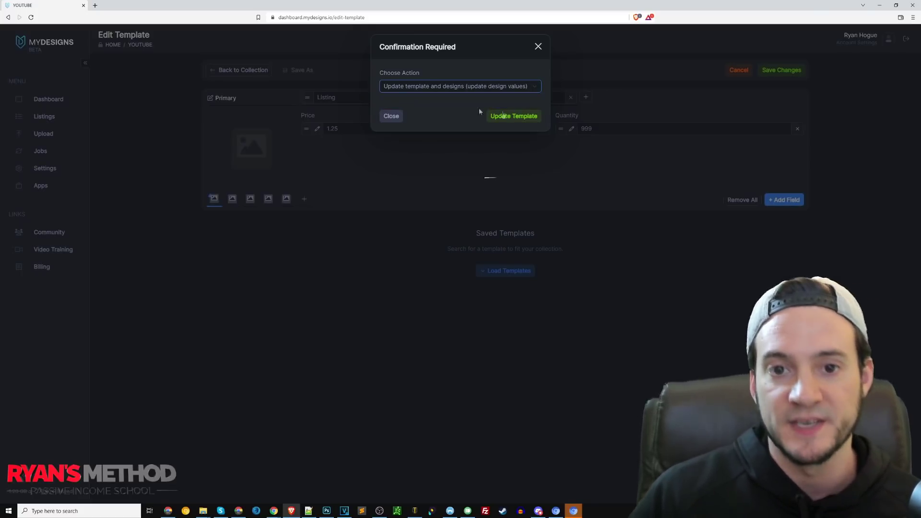
left_click(513, 116)
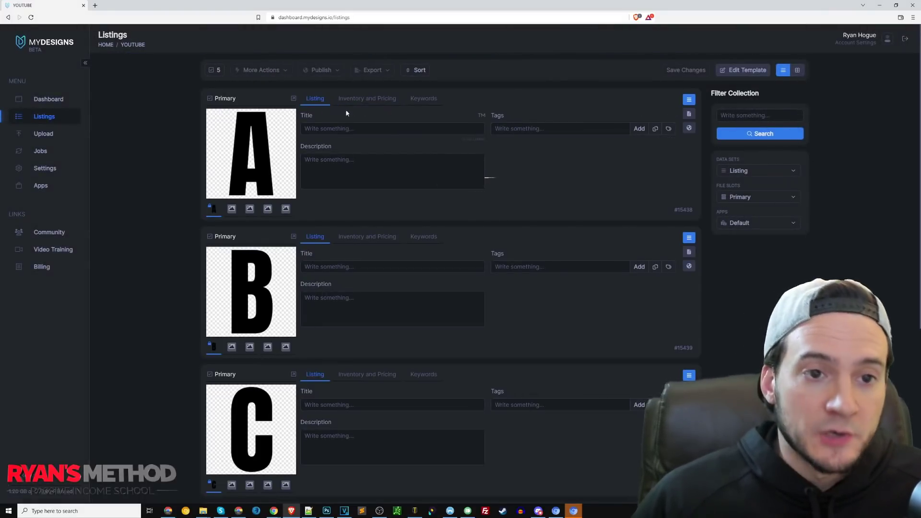
Check the Inventory and Pricing fields of design A, and show that data set for all designs to review their values
left_click(358, 104)
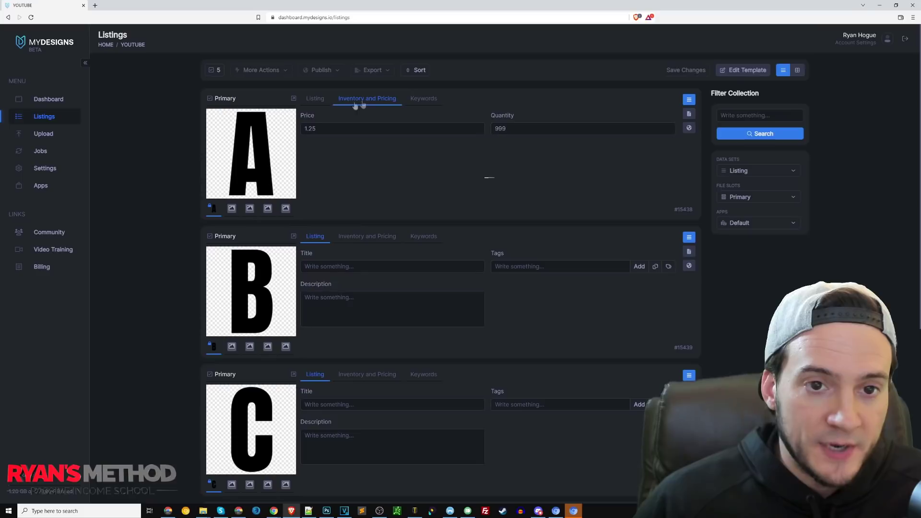
left_click(320, 103)
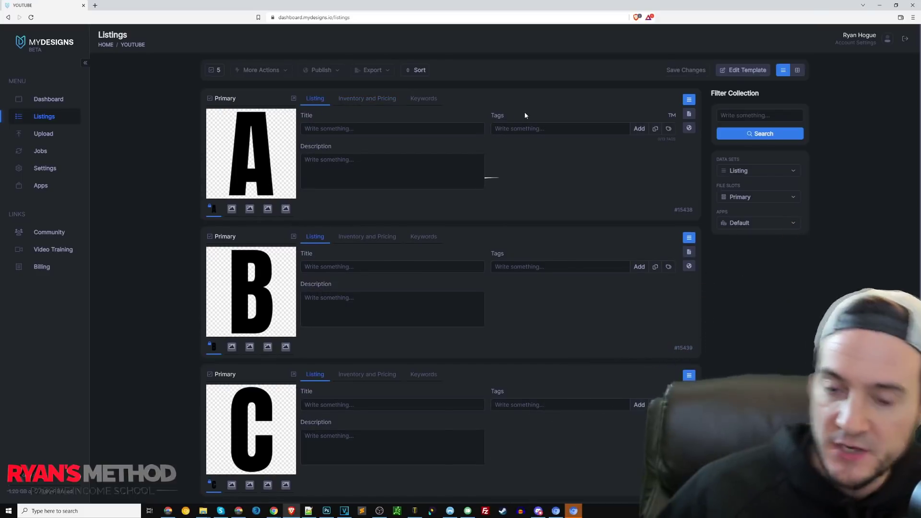
left_click(779, 172)
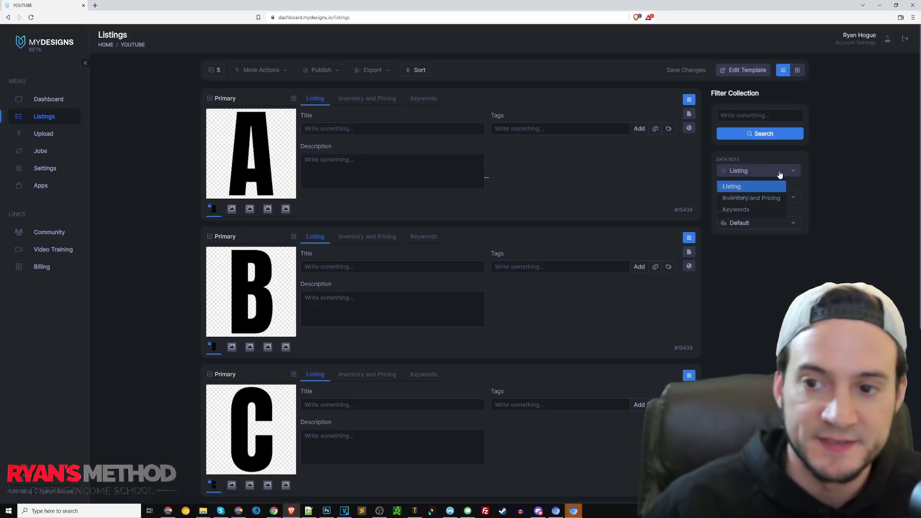
left_click(756, 198)
scroll(752, 257, "down", 5)
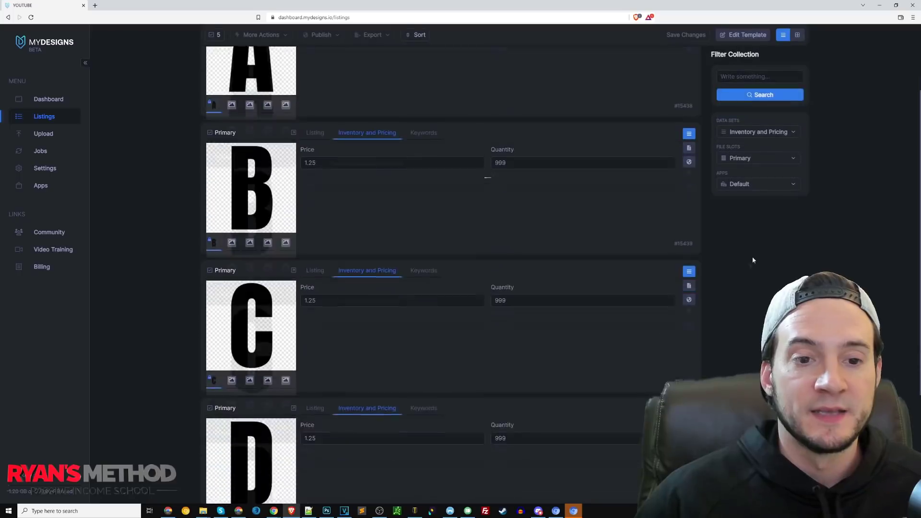
scroll(725, 287, "up", 4)
scroll(725, 288, "up", 1)
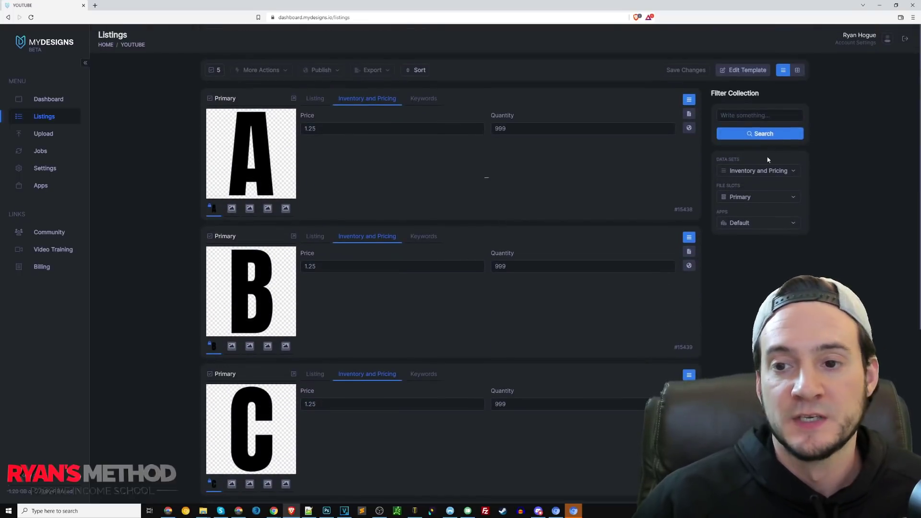
Switch all designs to the Keywords data set and back to Inventory and Pricing, checking their values and design A's Listing fields
left_click(747, 175)
left_click(749, 211)
left_click(752, 171)
left_click(742, 197)
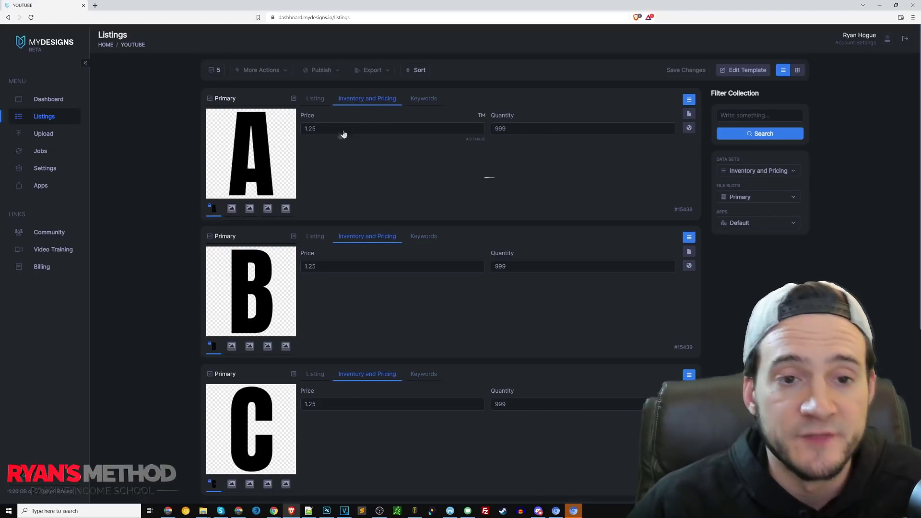
scroll(379, 174, "down", 6)
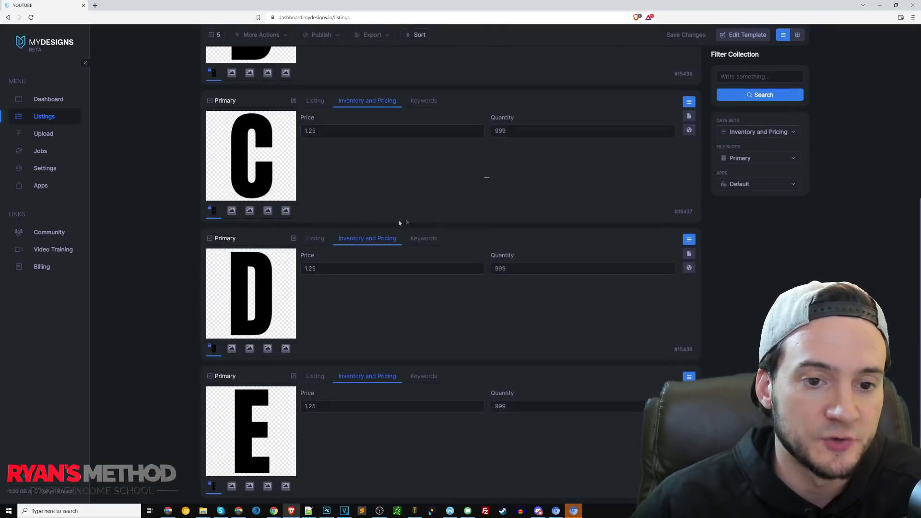
scroll(382, 222, "up", 6)
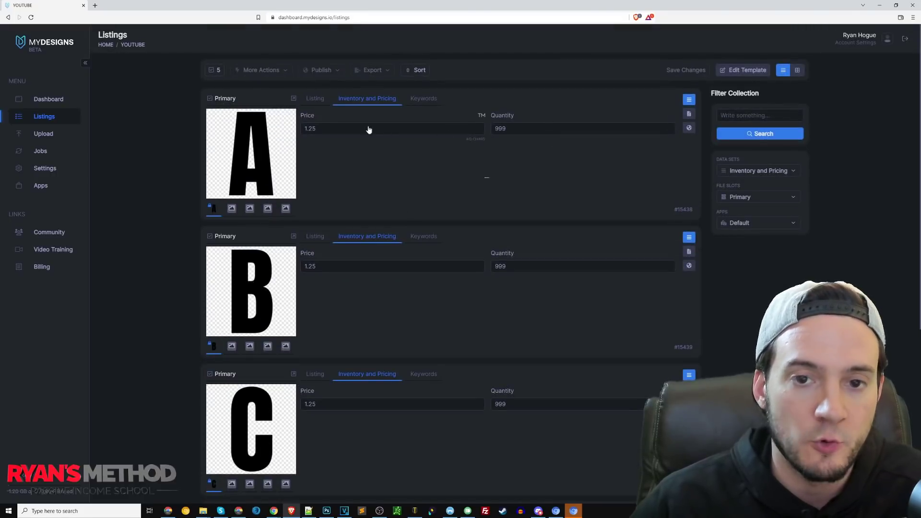
left_click(315, 99)
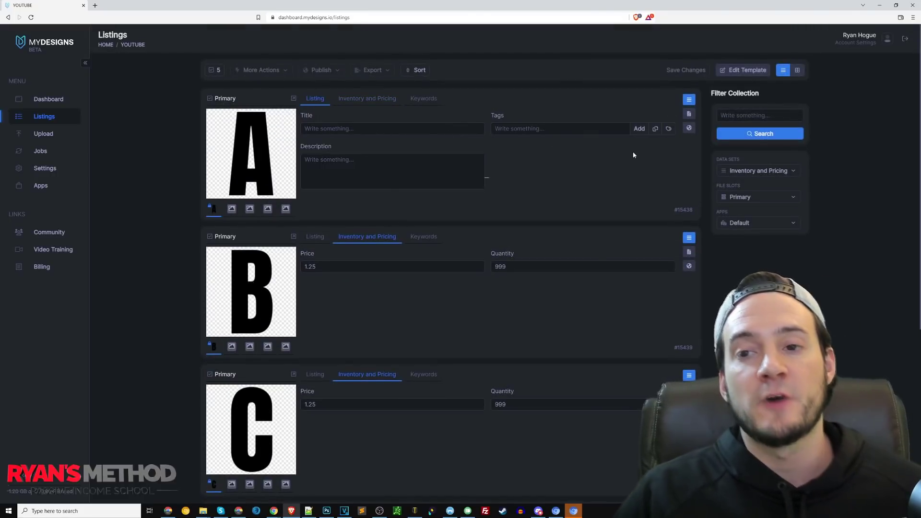
Edit the collection's template and set the default title to "Letter of the alphabet digital file download, svg, png, pdf, jpg, eps, dxf"
left_click(732, 72)
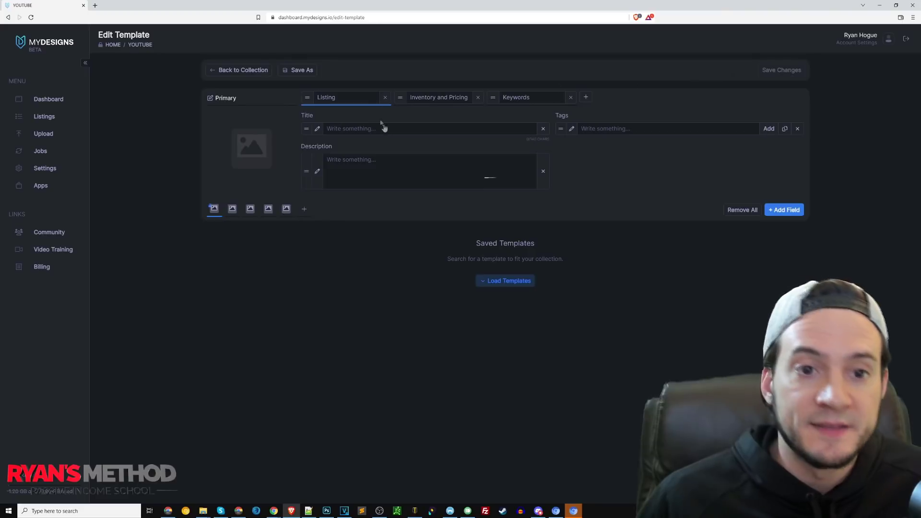
left_click(341, 131)
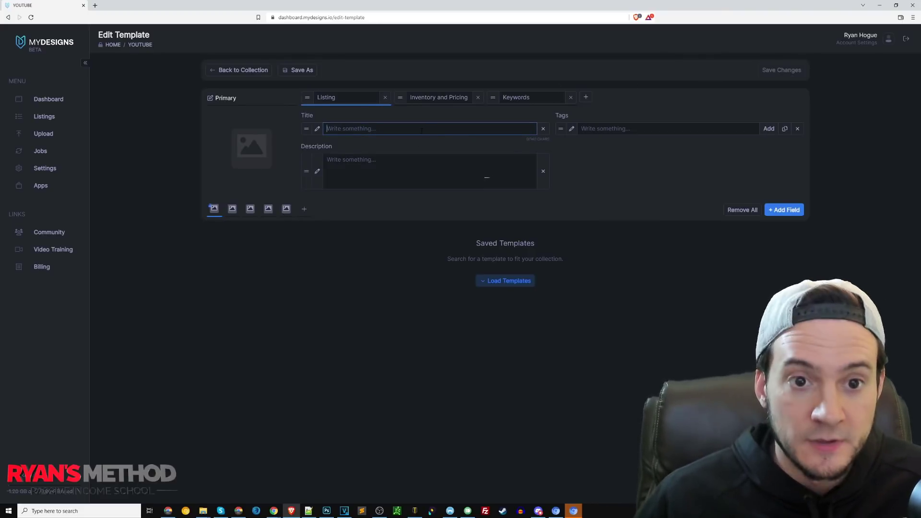
type("Letter of the alhp")
key("BackSpace")
key("BackSpace")
type("phabet di")
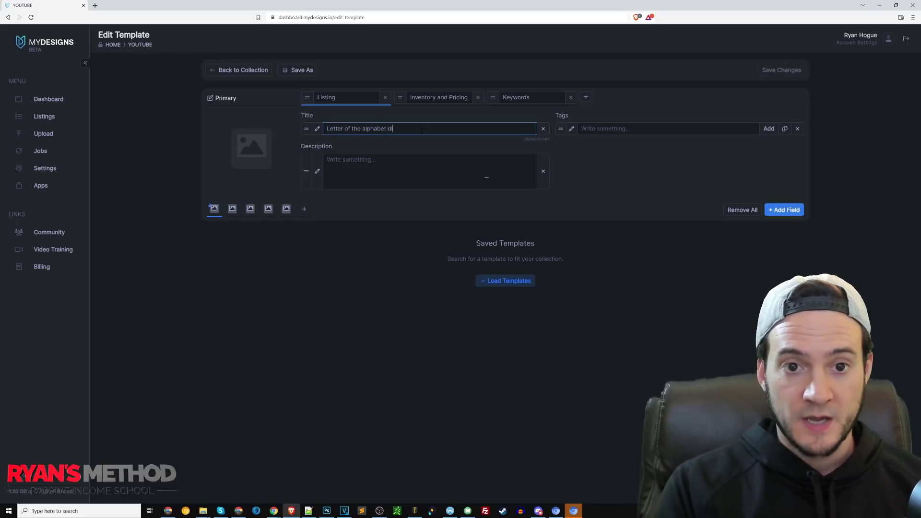
type("gital file download")
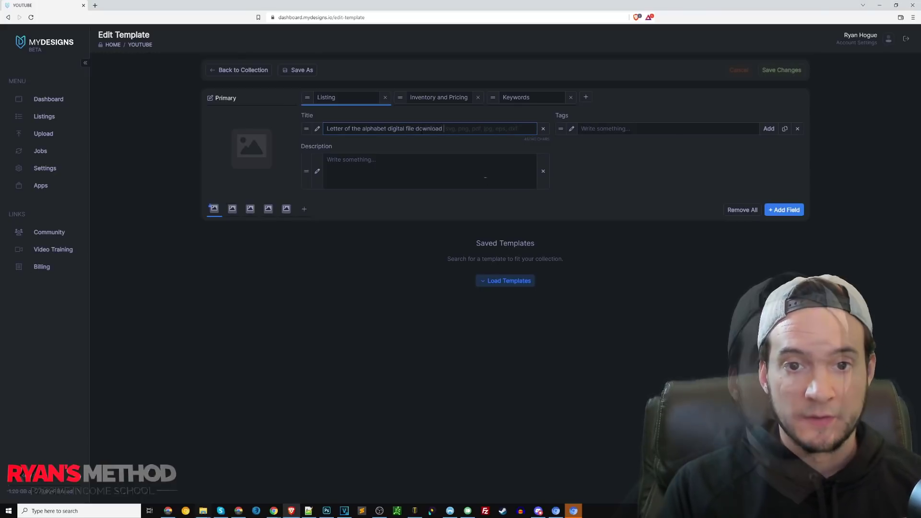
key("Tab")
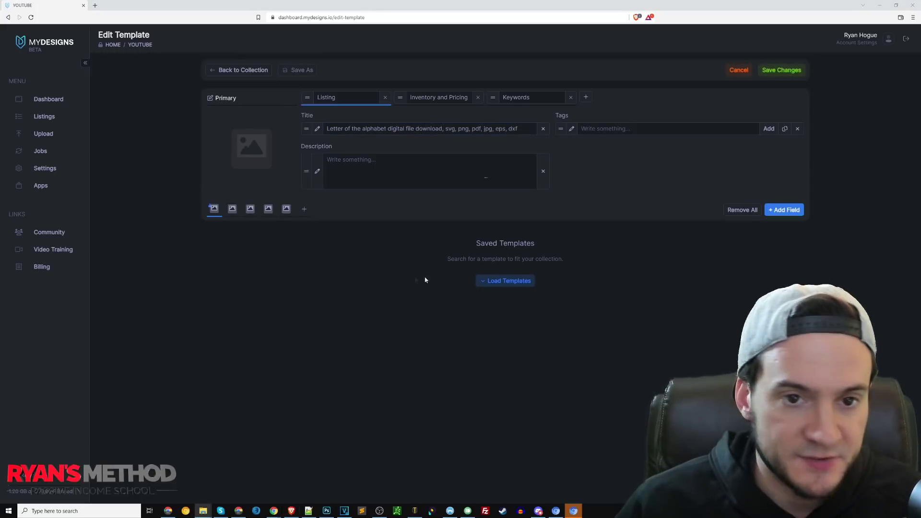
Copy the title into the template's description as its first line, and add the heading "*** INSTANT DOWNLOAD ***" below it
left_click(461, 175)
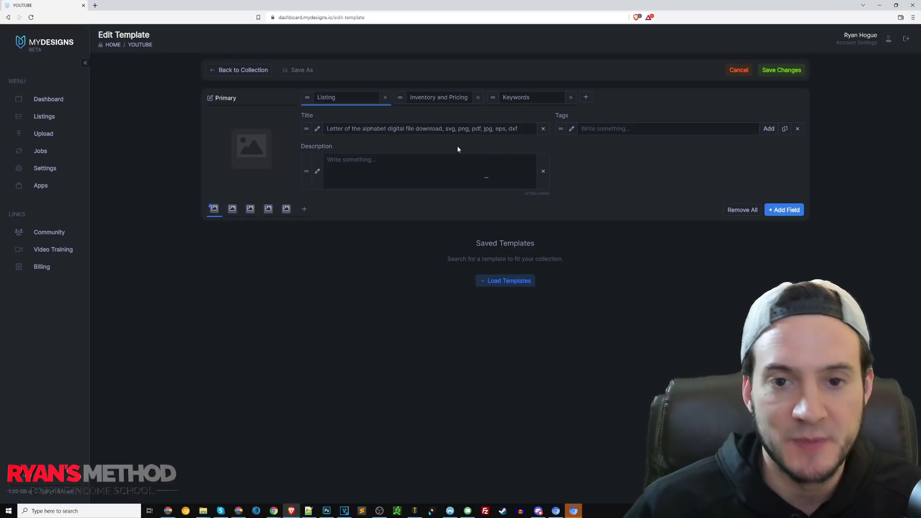
left_click(497, 133)
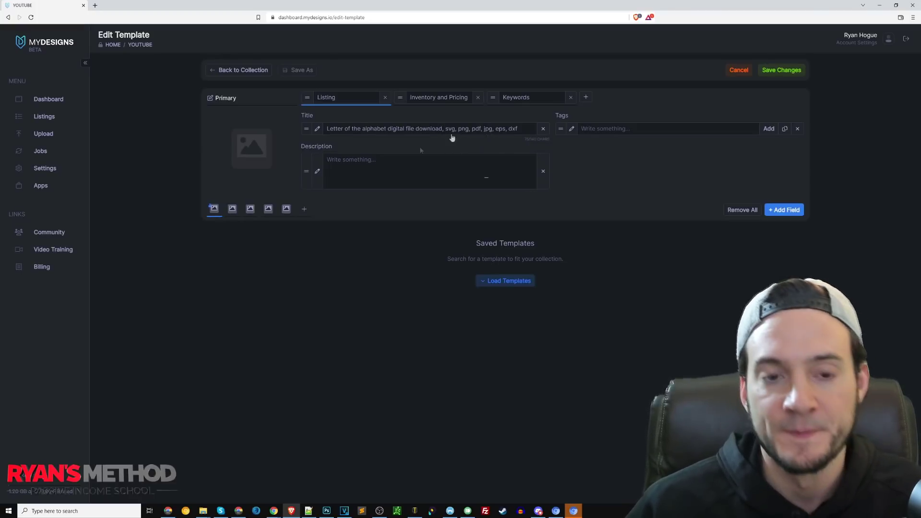
key("ctrl+a")
key("ctrl+c")
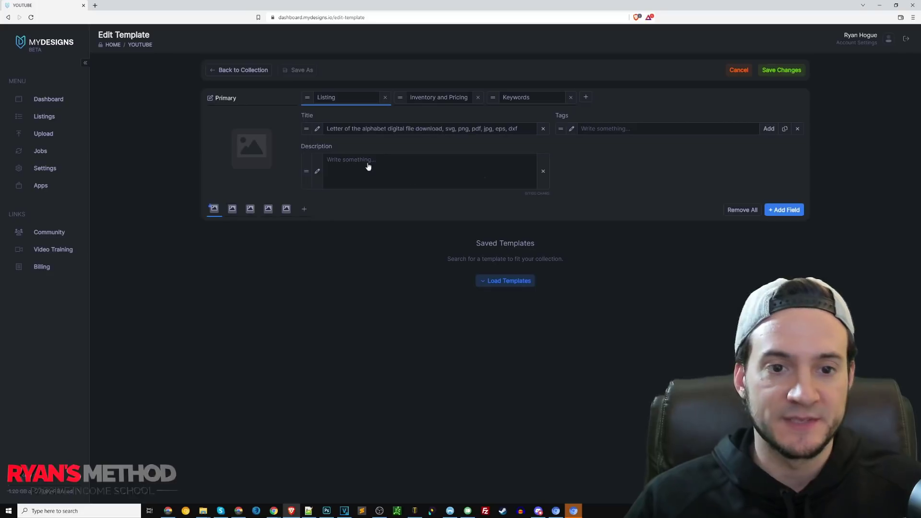
left_click(366, 165)
key("ctrl+v")
key("Return")
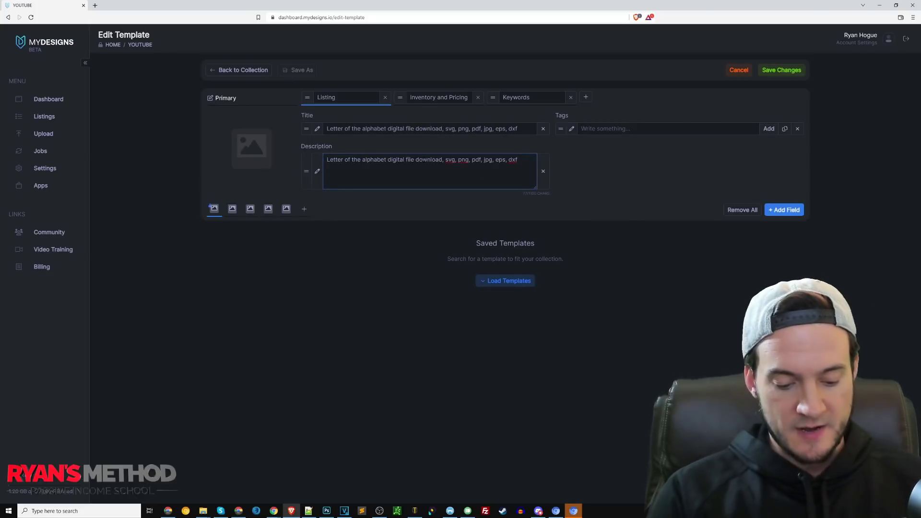
type("*** INSTANT")
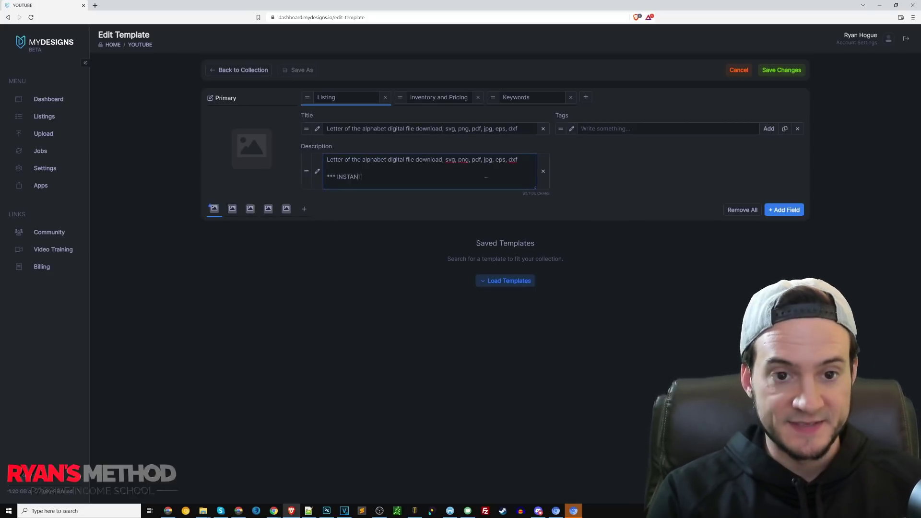
type(" DOWNLOAD ***")
Add a "File formats include:" list to the description with svg, png, pdf, jpg and eps, each on its own dashed line
key("Return")
key("Return")
type("File formats include:")
key("Return")
type("- svg")
key("Return")
type("- png")
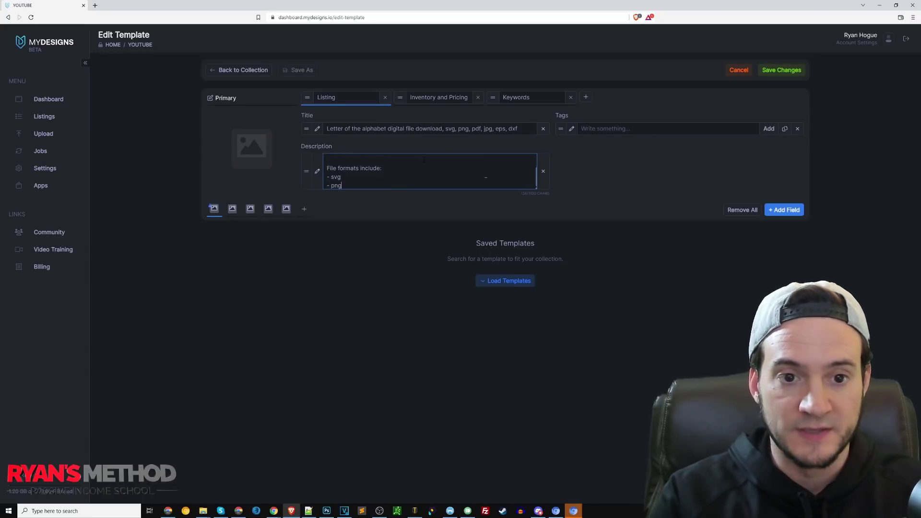
key("Return")
type("- pdf")
key("Return")
type("- jpg")
key("Return")
type("-")
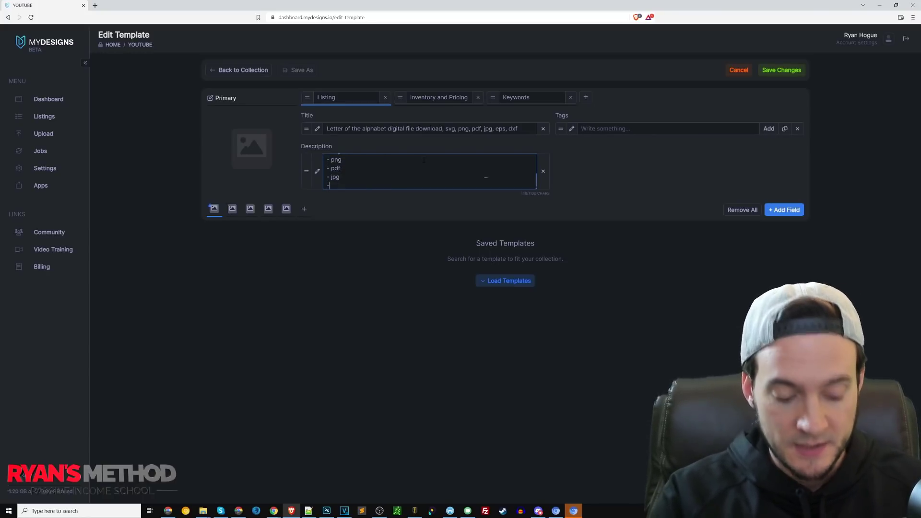
type("ps")
Check the description's format list against its first line and complete the list with "- dxf"
scroll(486, 177, "up", 5)
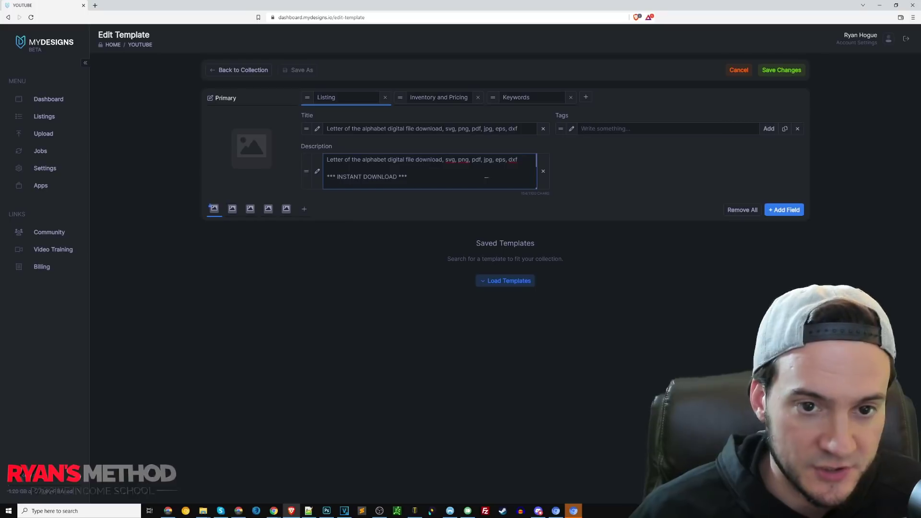
scroll(485, 178, "down", 3)
scroll(486, 177, "up", 3)
scroll(486, 178, "down", 3)
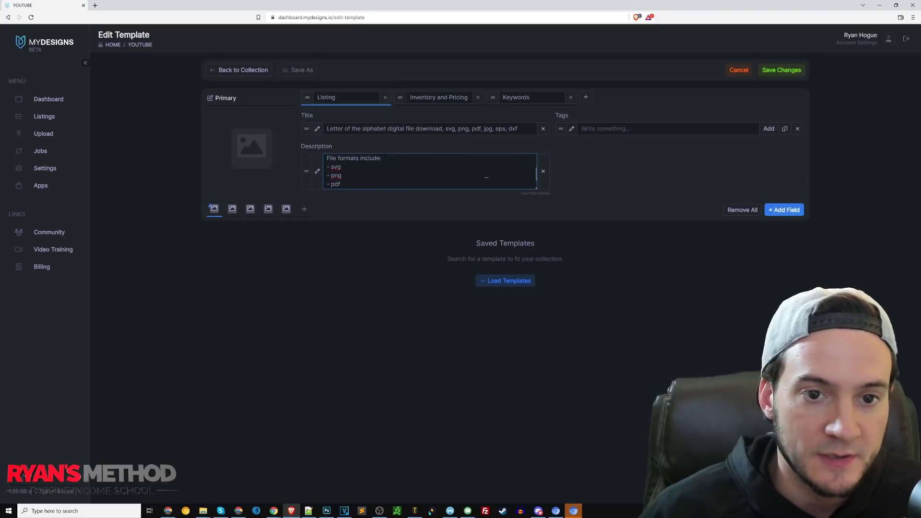
scroll(486, 178, "down", 1)
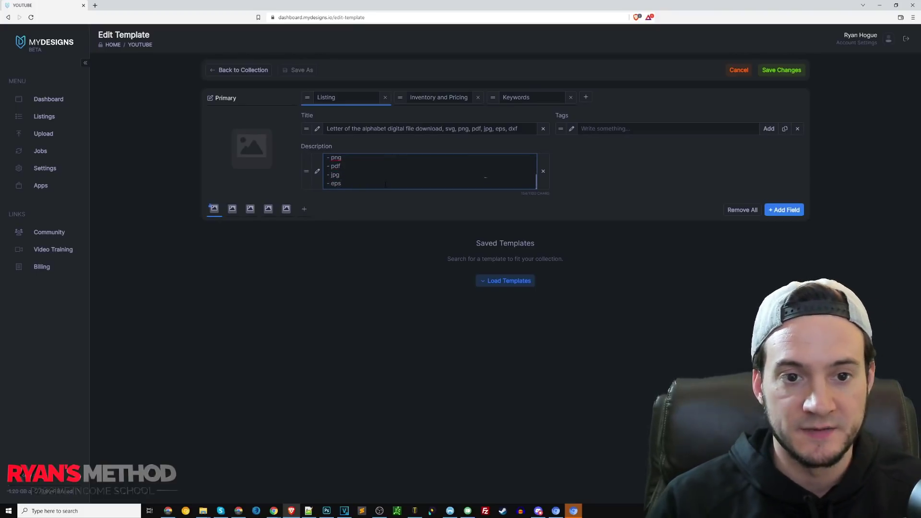
scroll(485, 178, "up", 3)
scroll(486, 177, "up", 1)
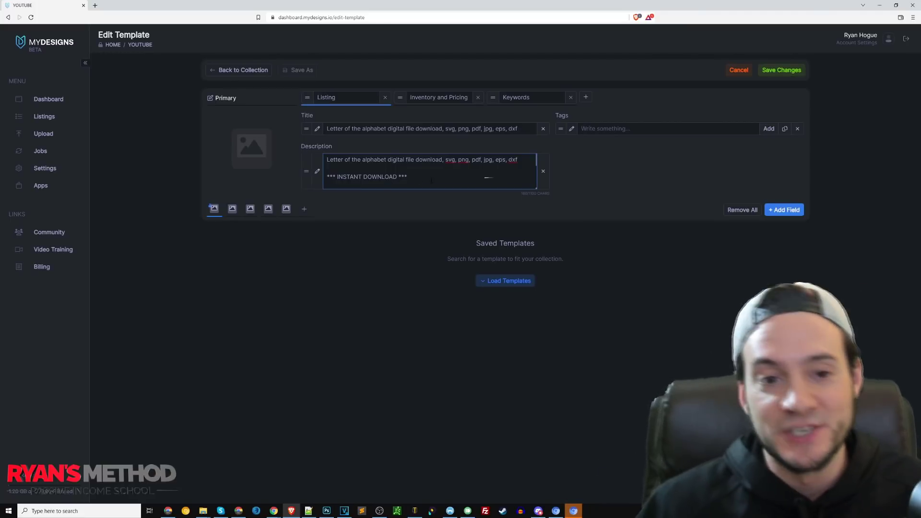
key("ctrl+a")
key("ctrl+v")
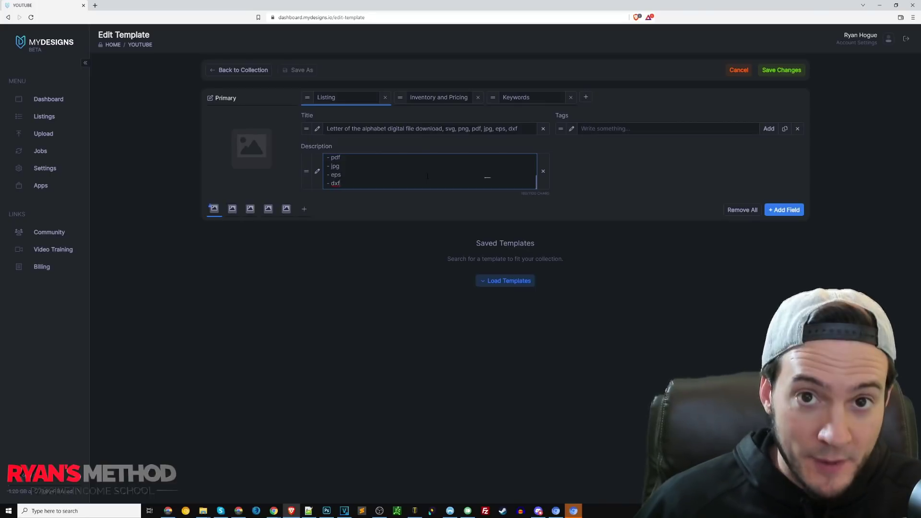
Add the heading "*** KEYWORDS ***" after the format list, followed by a blank line for the keyword text
key("Return")
key("Return")
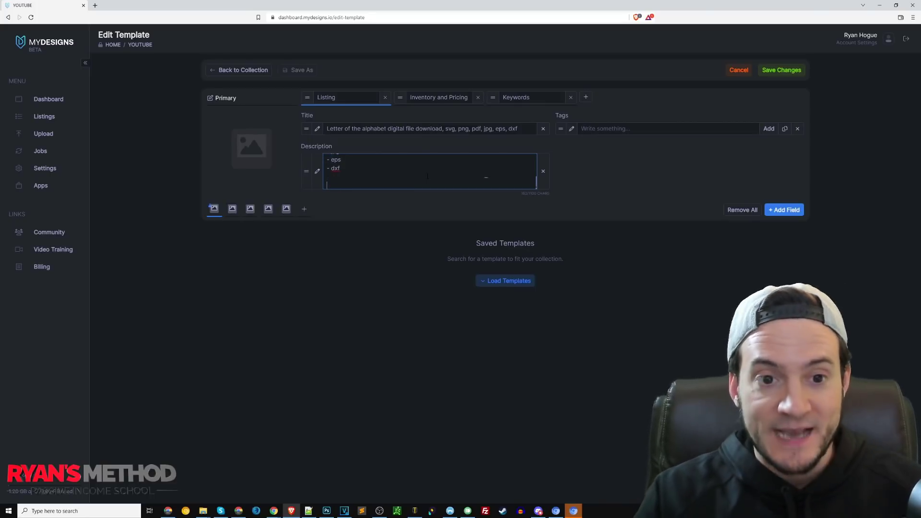
type("***")
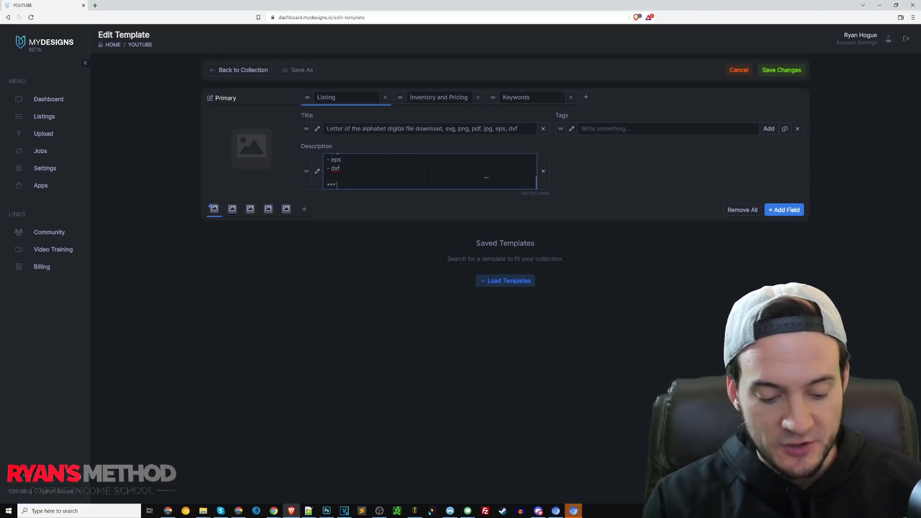
type(" KEYWORDS **")
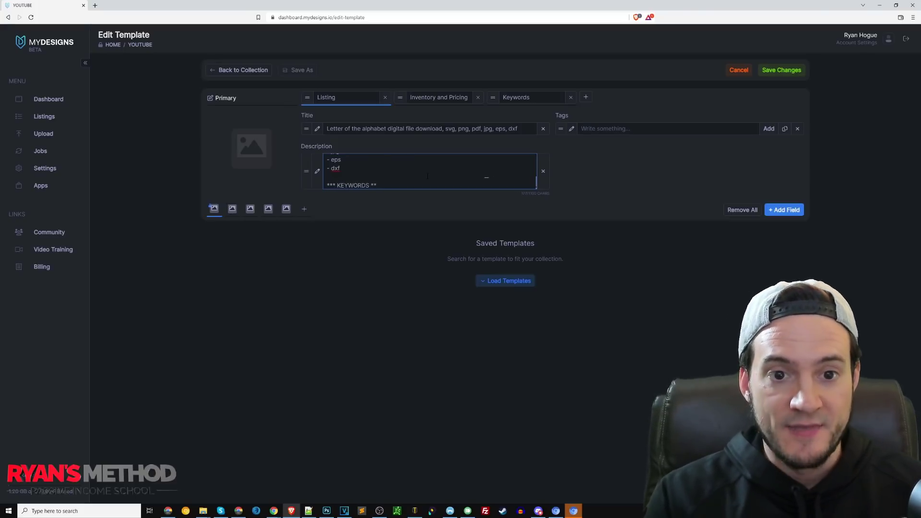
type("*")
key("Return")
key("Return")
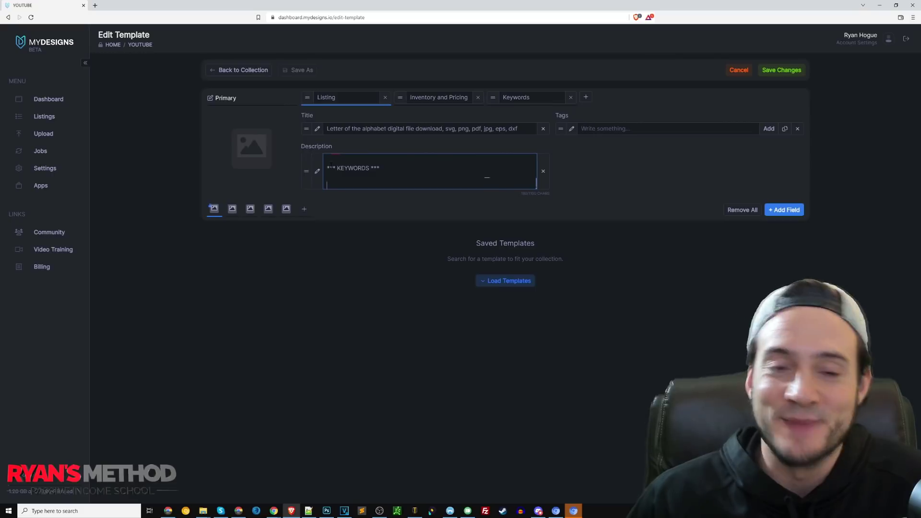
Save the template changes with the option "Update template and designs (update design values)"
left_click(621, 129)
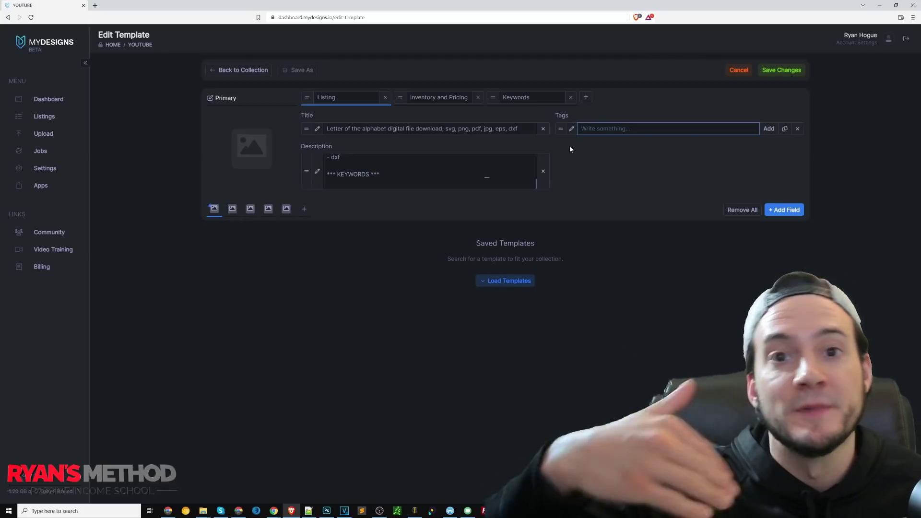
left_click(782, 71)
left_click(434, 86)
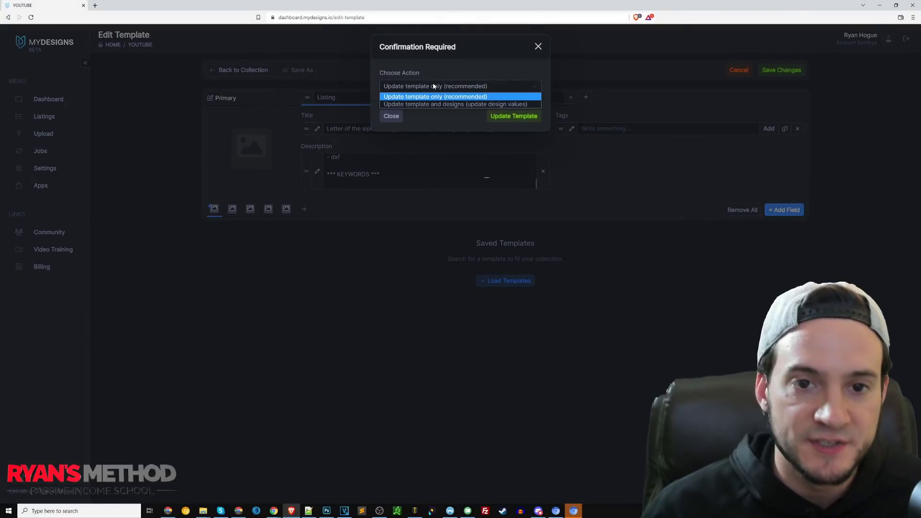
left_click(419, 105)
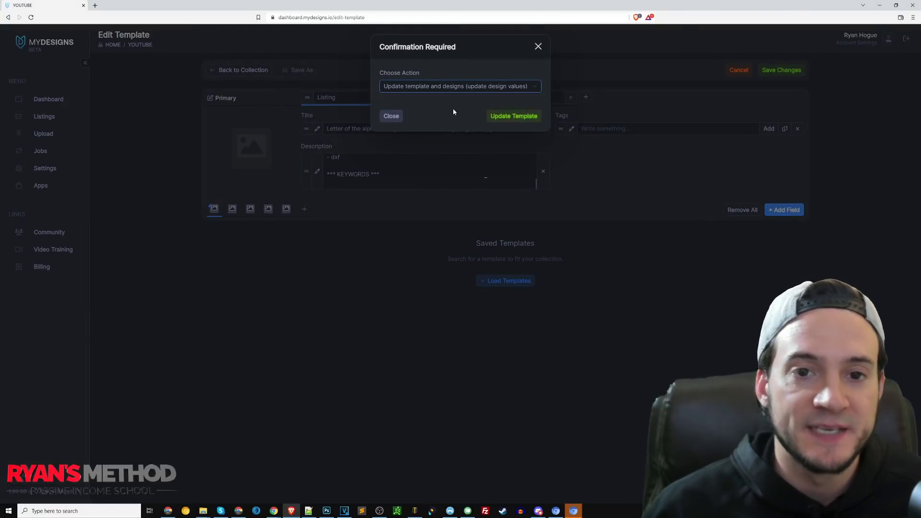
left_click(514, 117)
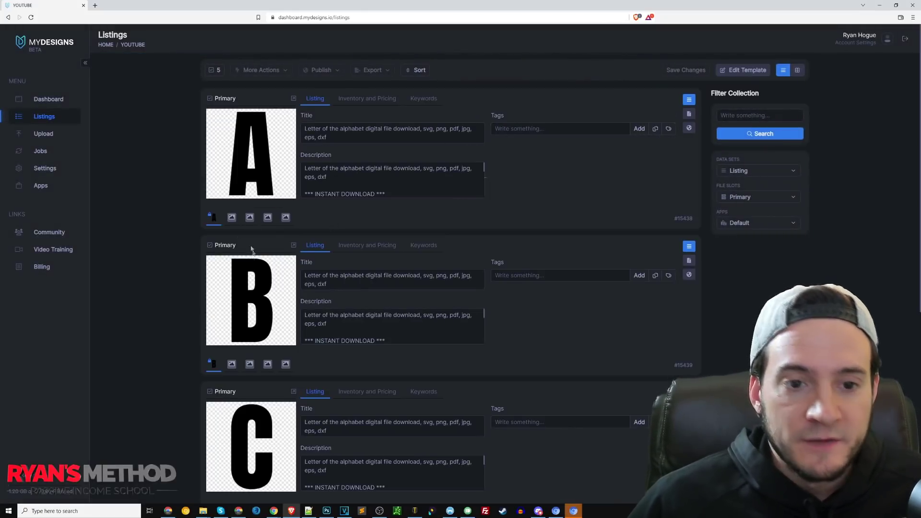
Insert "A" in quotation marks after "alphabet" in the title of the letter A design
scroll(247, 249, "down", 3)
scroll(249, 258, "down", 3)
scroll(249, 250, "up", 6)
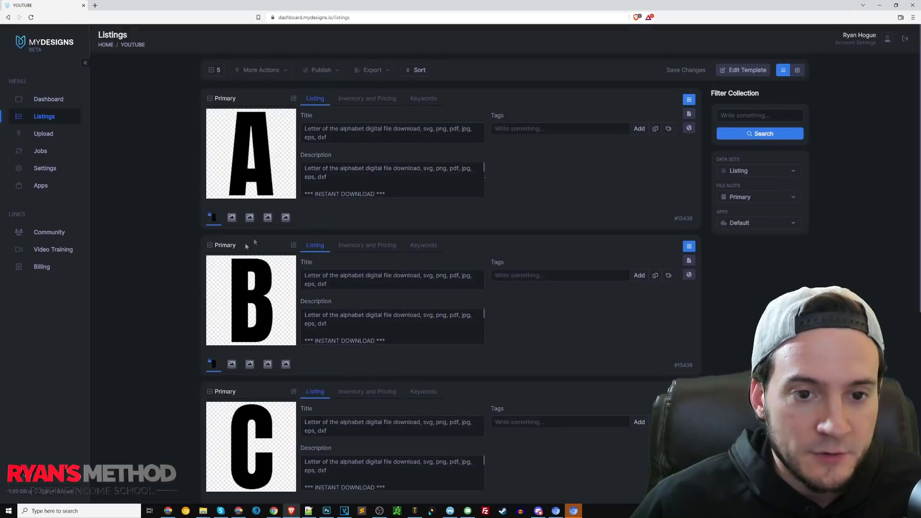
left_click(303, 135)
left_click_drag(355, 129, 294, 129)
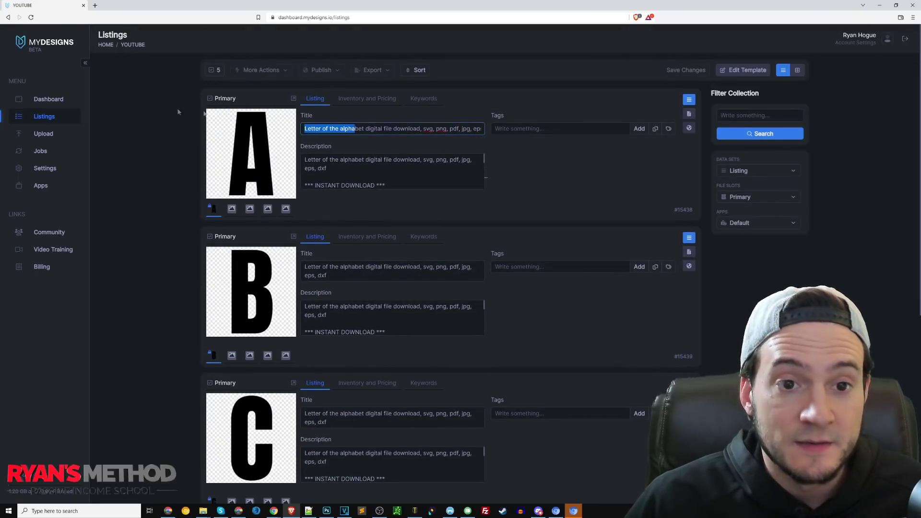
left_click(411, 115)
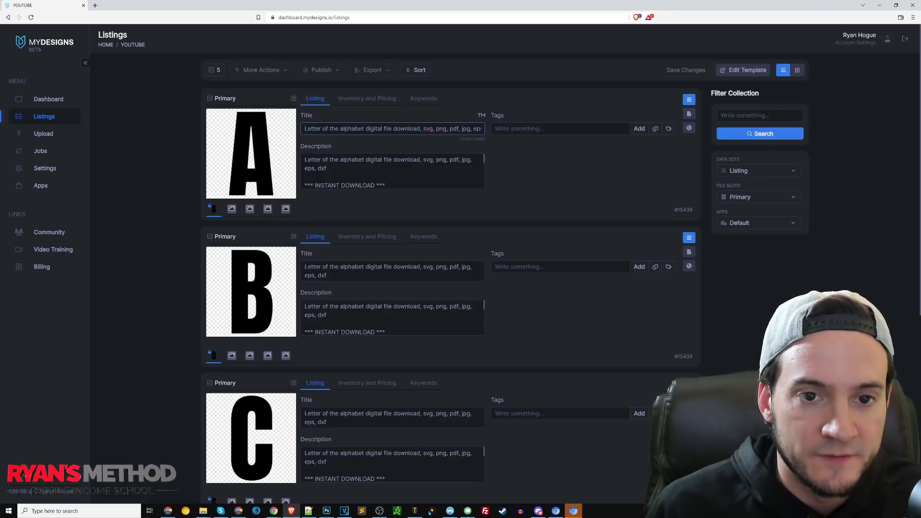
type("\"A\"")
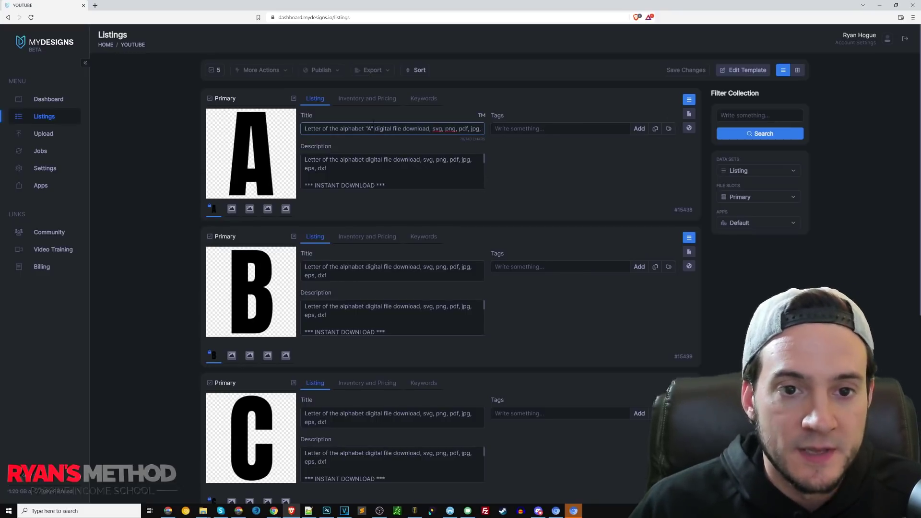
Copy the quoted letter from the A design's title into the B design's title after "alphabet" and change it to "B"
key("shift+Left")
key("shift+Left")
key("shift+Left")
key("shift+Left")
key("ctrl+c")
left_click(362, 269)
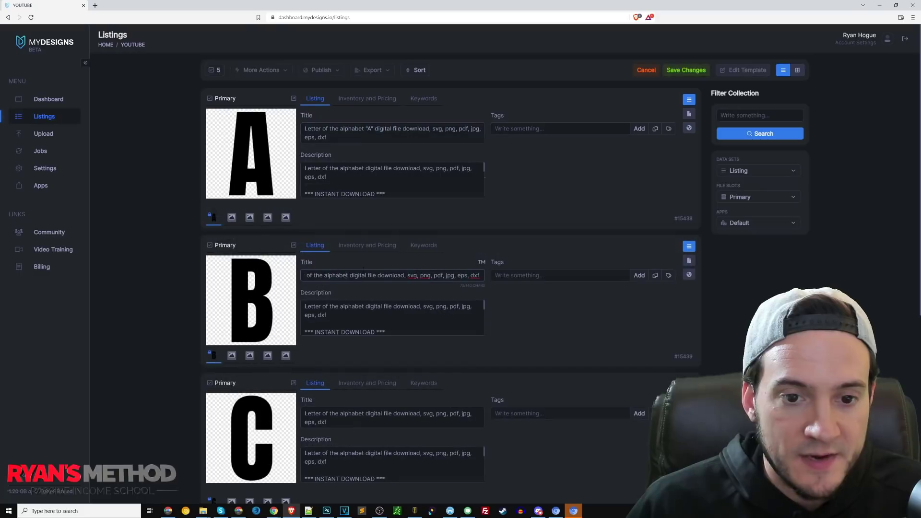
key("ctrl+v")
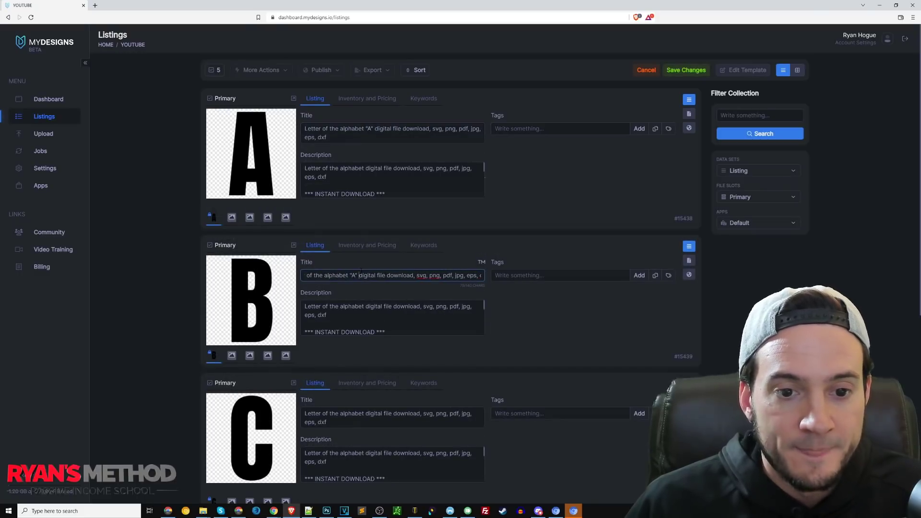
key("BackSpace")
key("BackSpace")
key("BackSpace")
type("B\"")
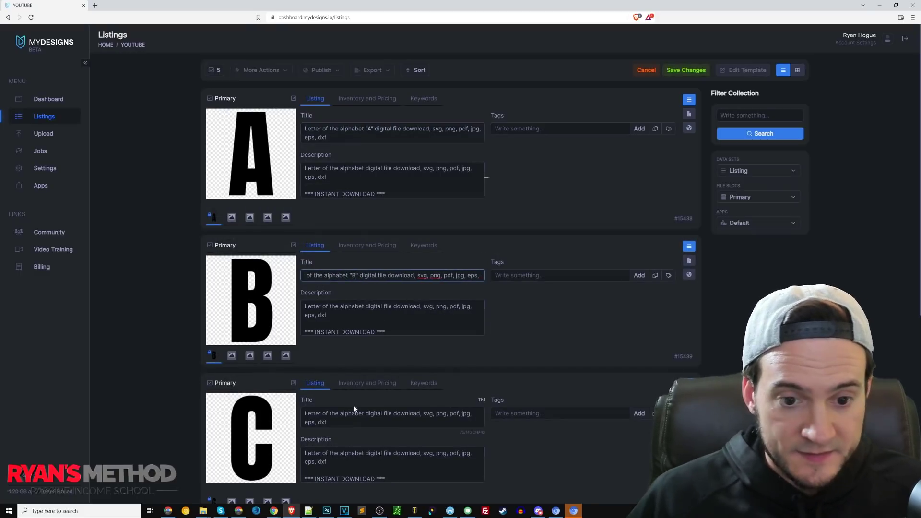
Paste the quoted letter after "alphabet" in the C design's title and change it to "C"
left_click(355, 422)
key("ctrl+v")
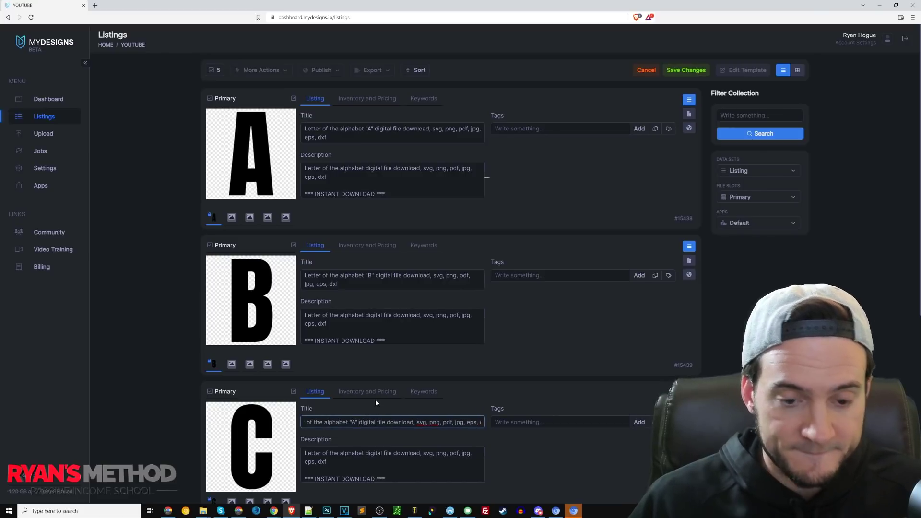
key("Left")
key("Left")
type("C")
key("Left")
key("BackSpace")
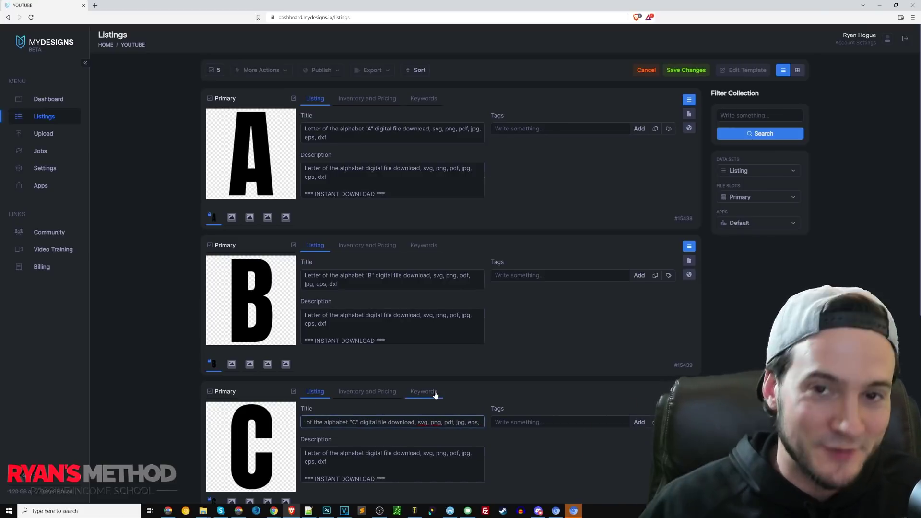
Paste the quoted letter after "alphabet" in the D design's title and change it to "D"
scroll(398, 329, "down", 3)
left_click(338, 398)
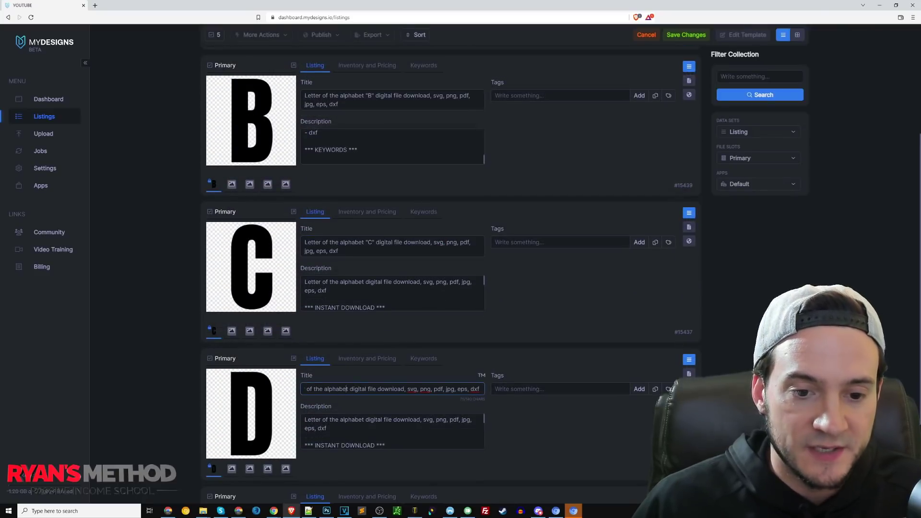
key("ctrl+v")
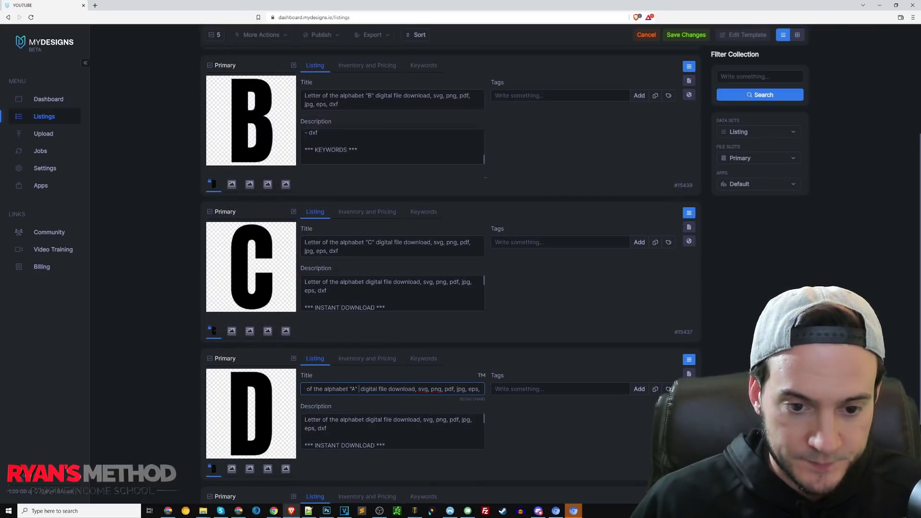
key("BackSpace")
type("C")
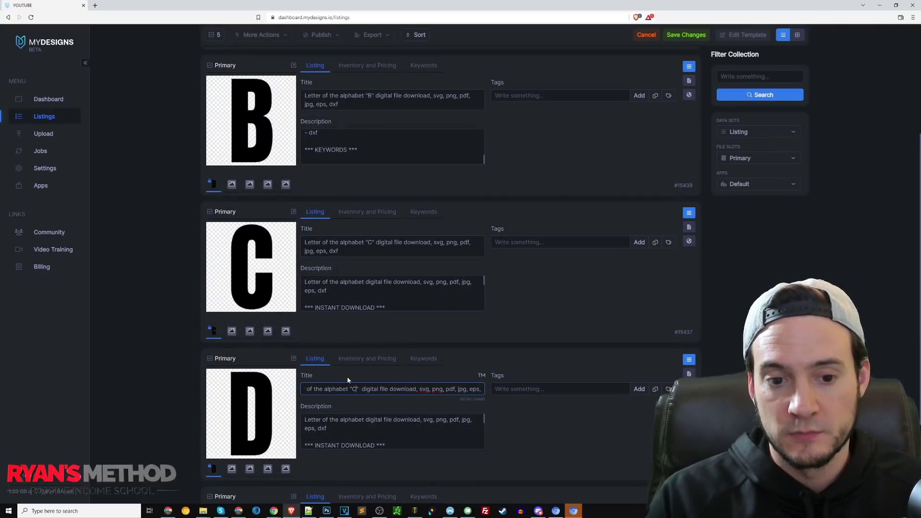
Add the quoted letter after "alphabet" in the E design's title and save the listing changes
scroll(350, 383, "down", 3)
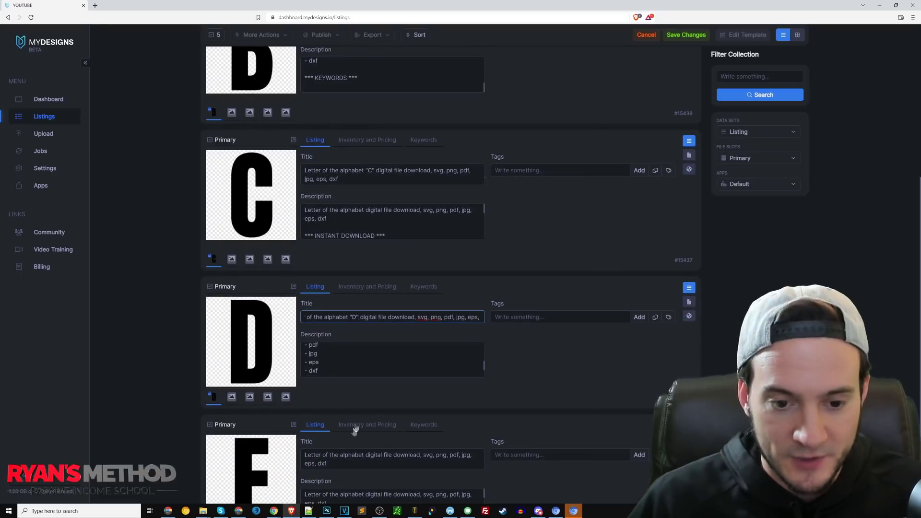
scroll(399, 446, "up", 4)
scroll(399, 446, "down", 4)
left_click(357, 406)
type("\"A\"")
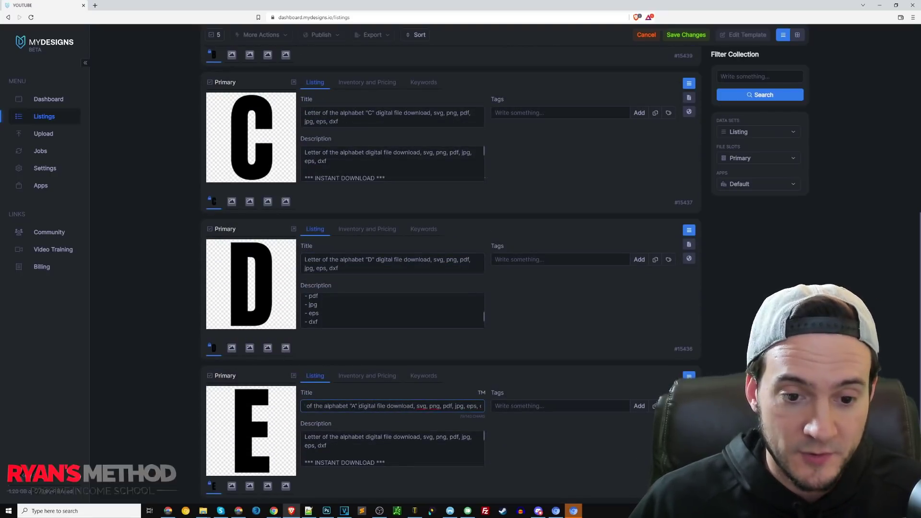
scroll(620, 209, "up", 8)
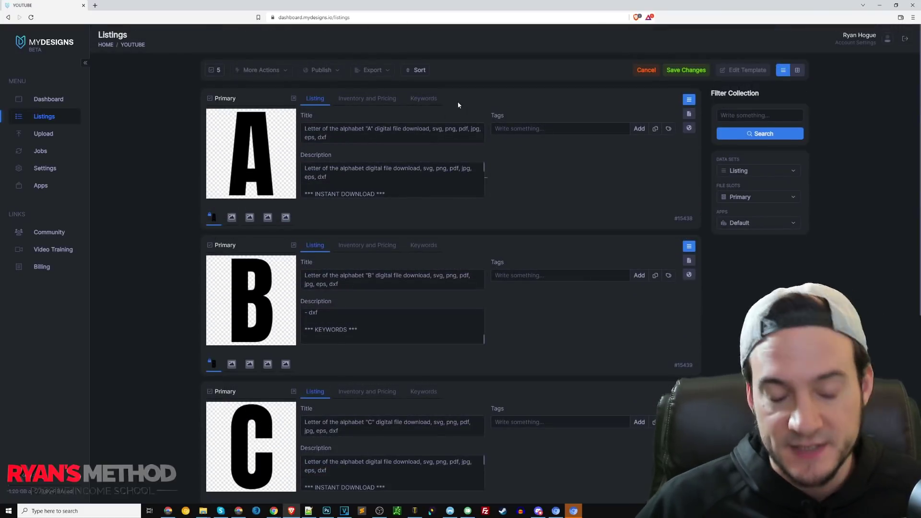
left_click(688, 71)
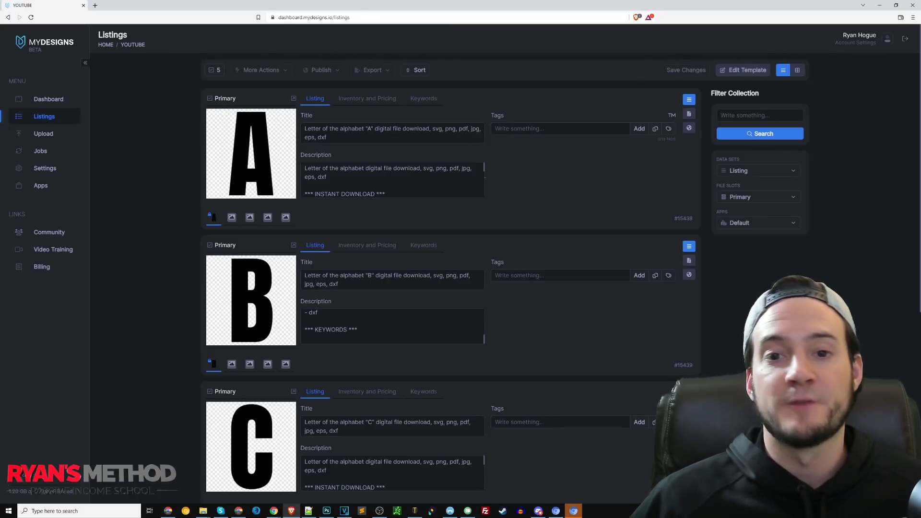
Add the tags "letter a", "letter a svg", "letter a file" and "letter a design" to the letter A design
left_click(526, 127)
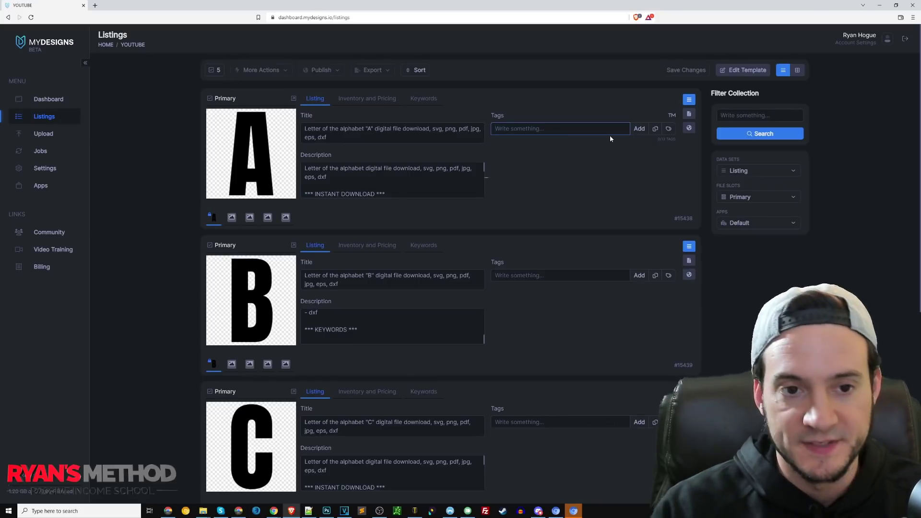
type("letter a")
key("Return")
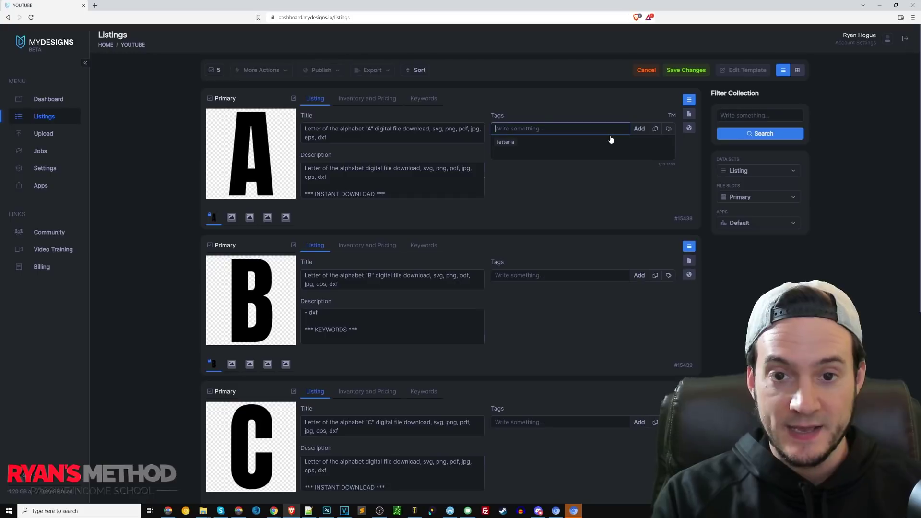
type("letter a svg")
key("Return")
type("let")
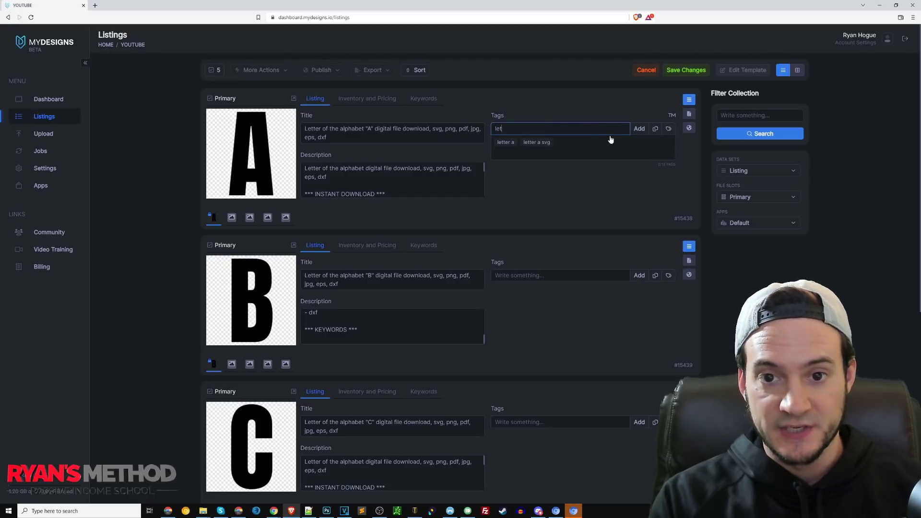
type("ter a file")
key("Return")
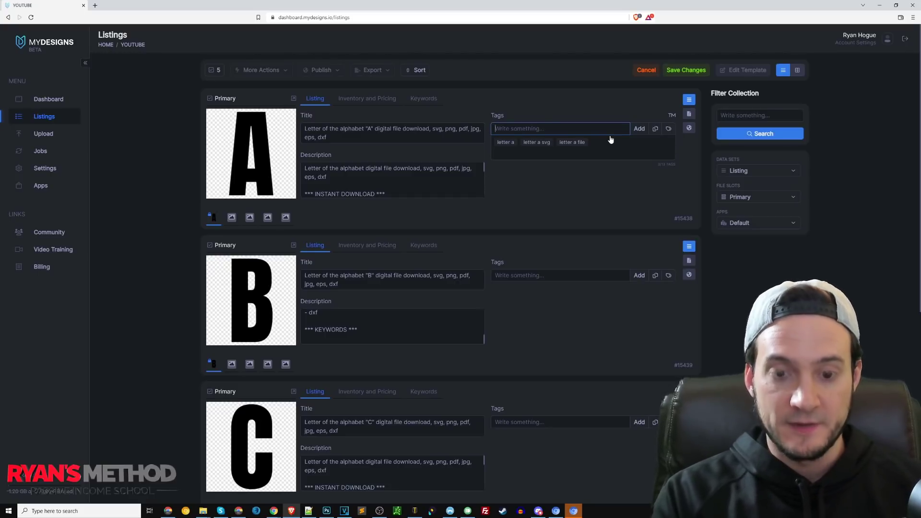
type("letter a design")
key("Return")
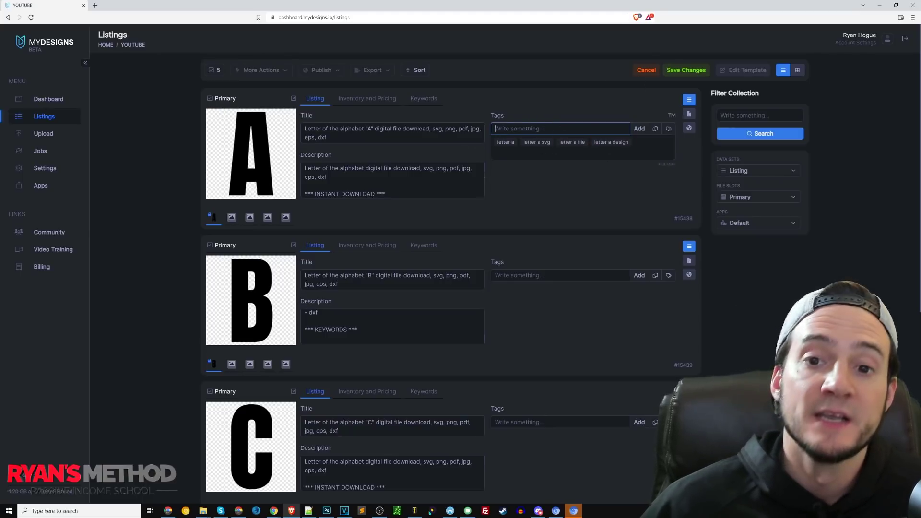
Replace the tag "letter a design" on the letter A design with "letter a design file"
left_click(614, 142)
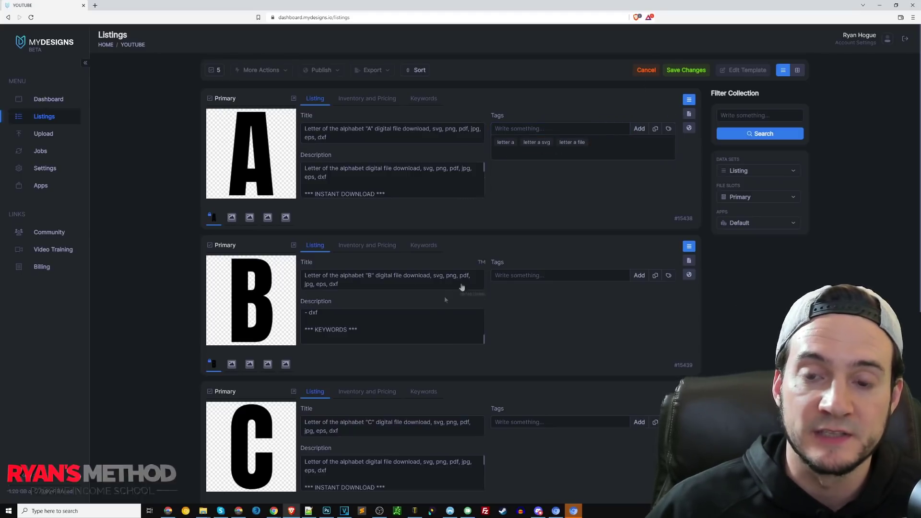
left_click(595, 128)
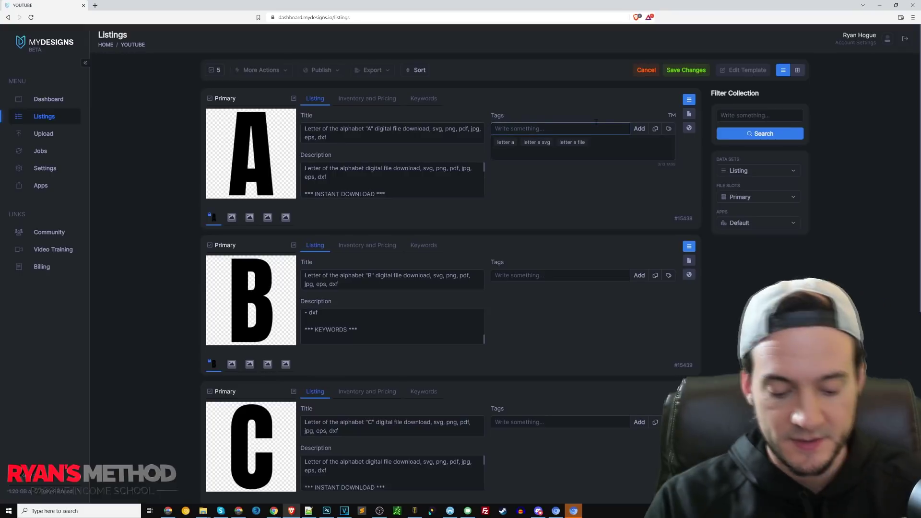
type("letter a design file")
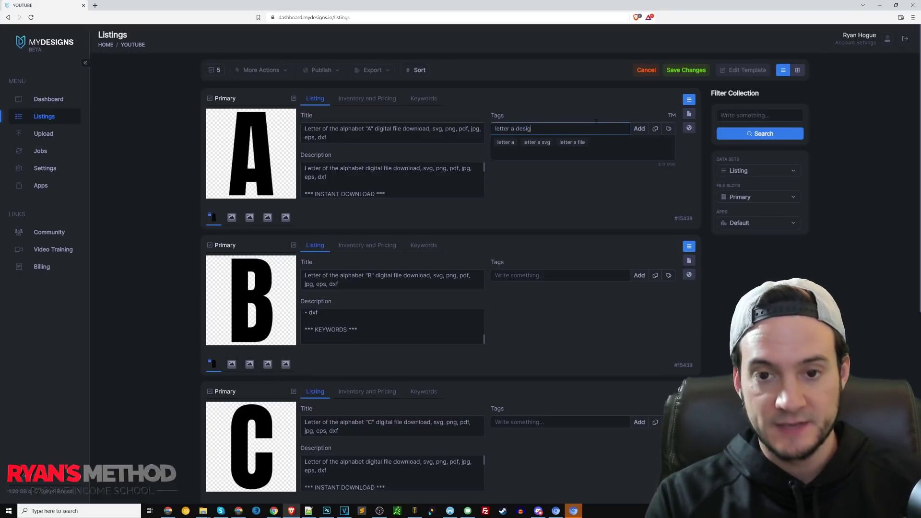
key("Return")
Add the tags "letter a pdf" and "letter a png" to the letter A design
type("letter a")
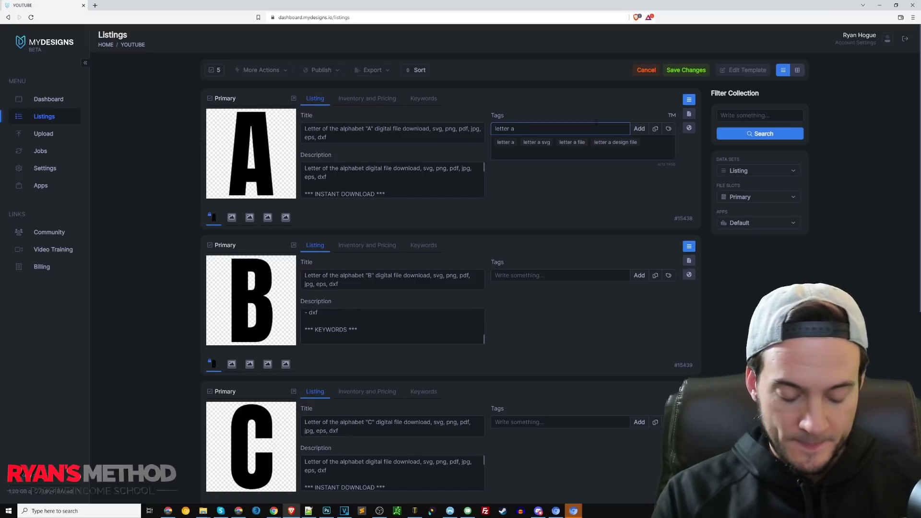
type(" pdf")
key("Return")
type("letter a png")
key("Return")
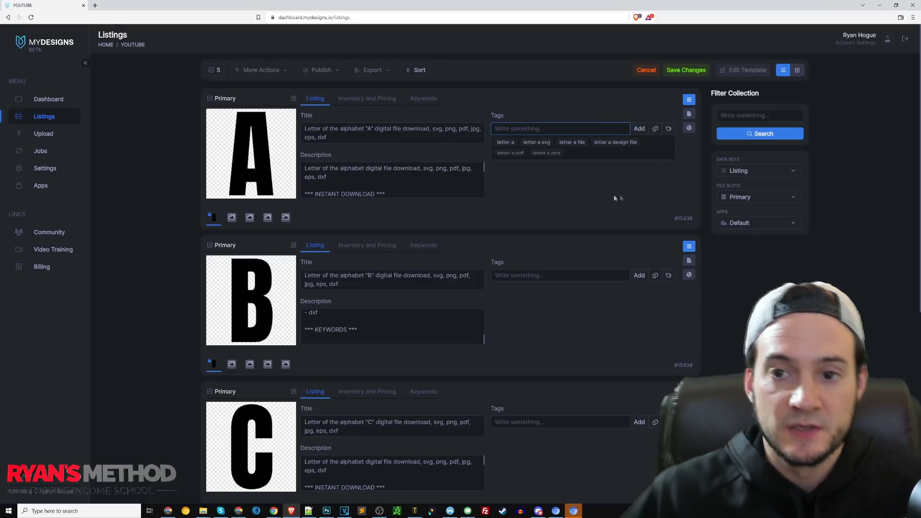
Review the letter A design's file details and publications, and return to its listing fields
left_click(689, 116)
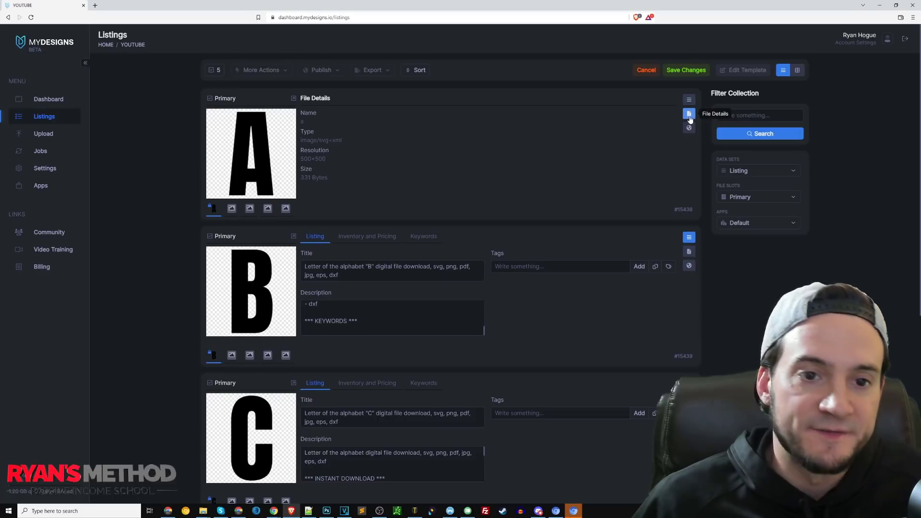
left_click(689, 127)
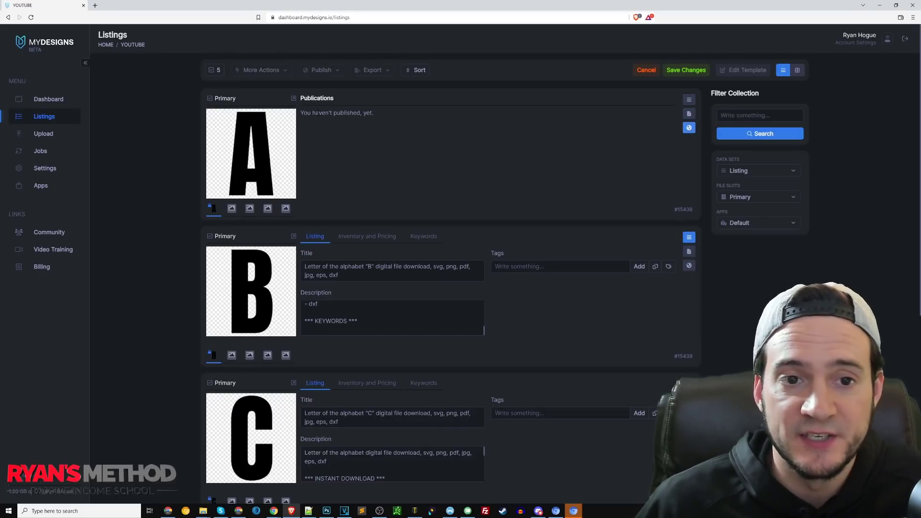
left_click_drag(301, 112, 368, 120)
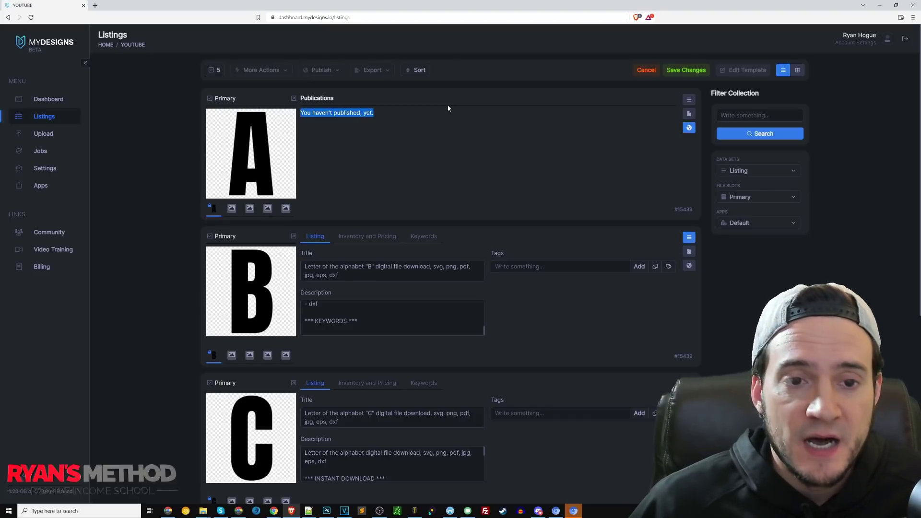
left_click(688, 100)
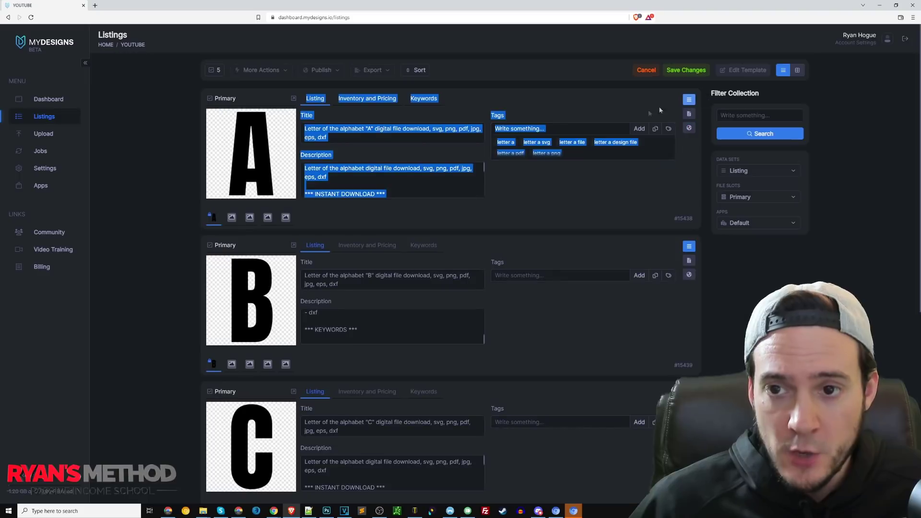
left_click(530, 96)
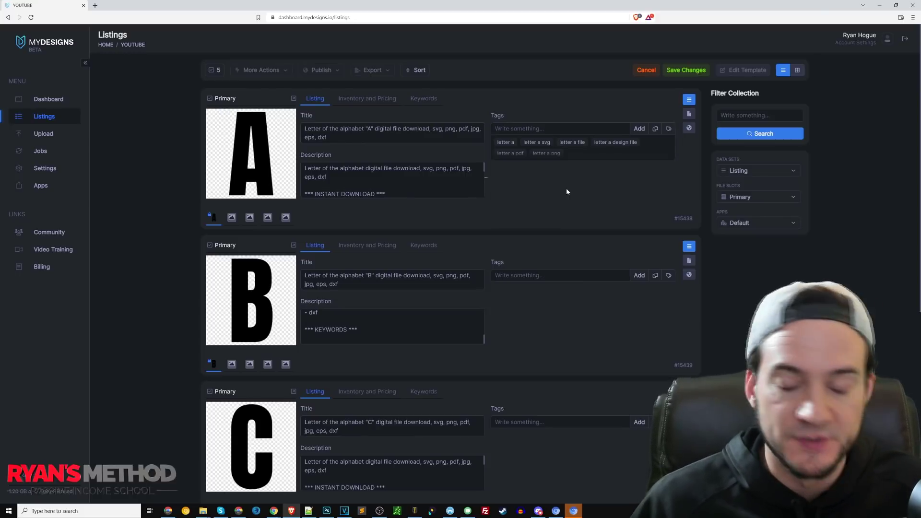
Set up a Color Overlay with colour #ff0000 for all five listings' primary images and generate its preview
left_click(214, 72)
left_click(234, 86)
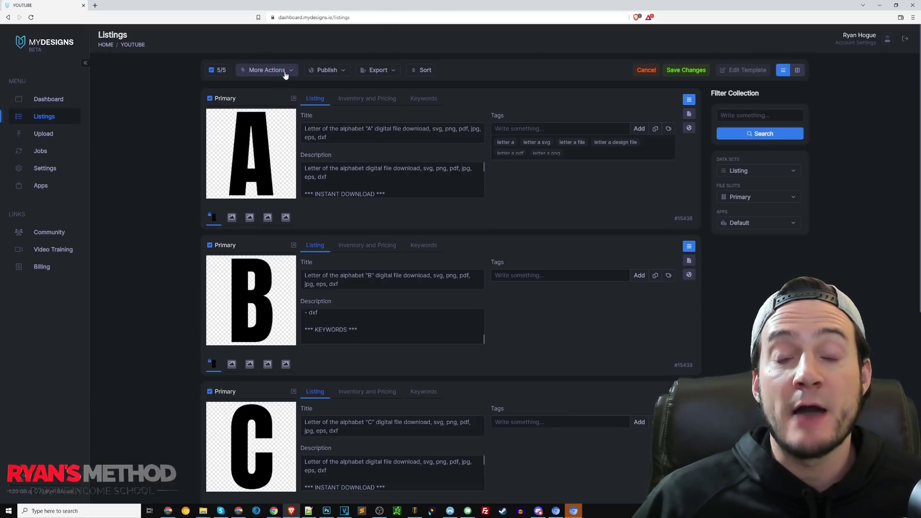
left_click(263, 71)
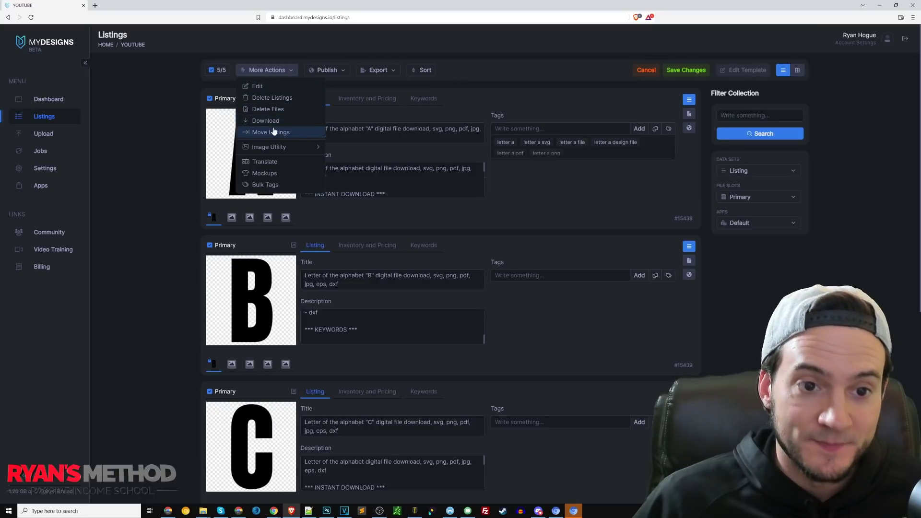
mouse_move(287, 149)
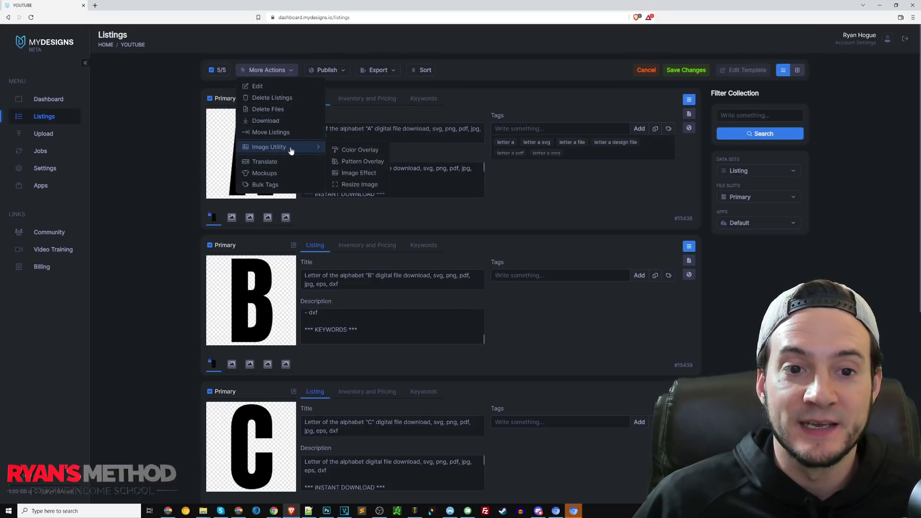
left_click(363, 153)
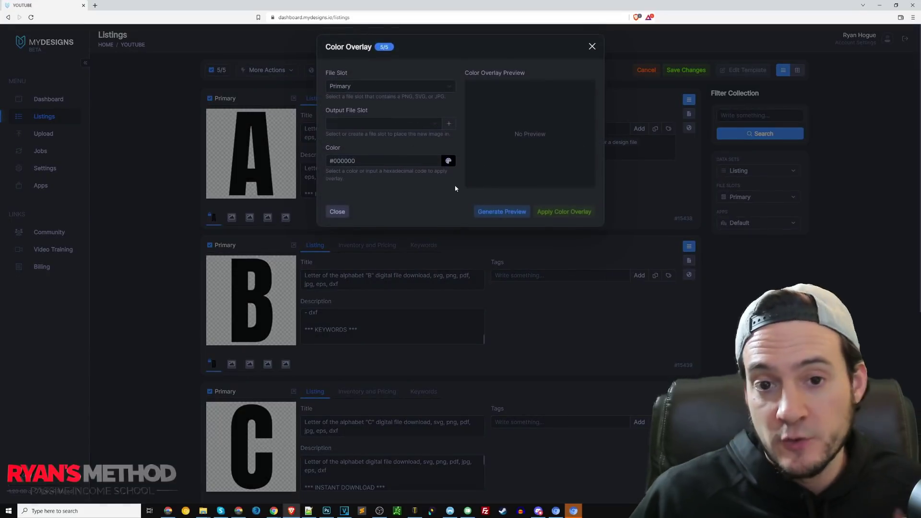
left_click(448, 161)
left_click(524, 168)
left_click(405, 189)
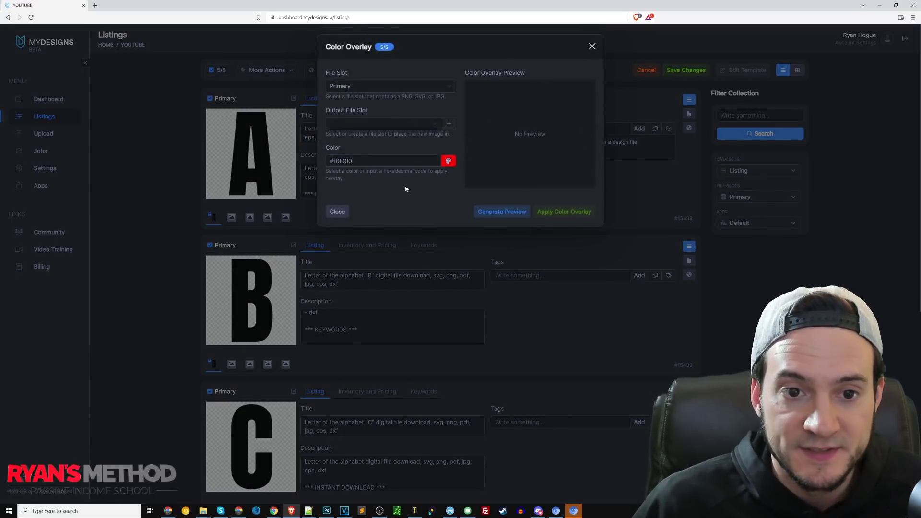
left_click(505, 215)
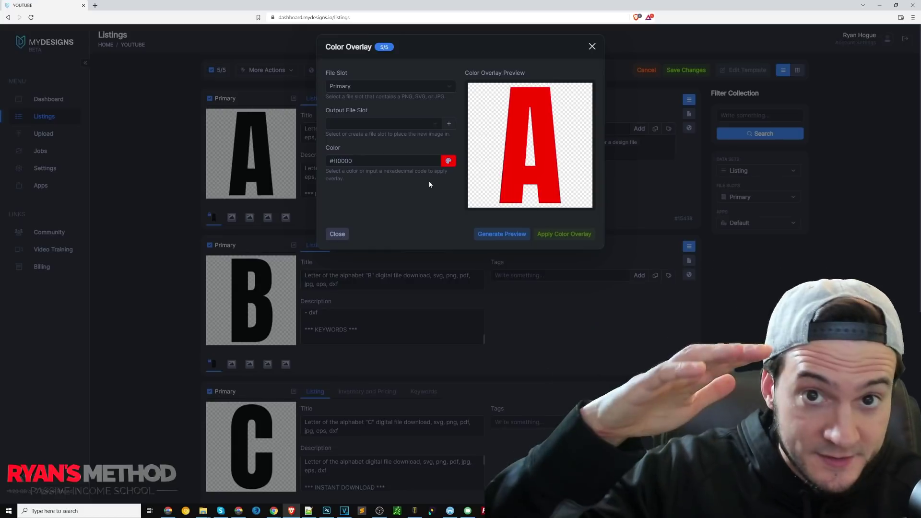
Output the colour overlay to the Mockup 1 file slot and apply it to all selected listings
left_click(435, 124)
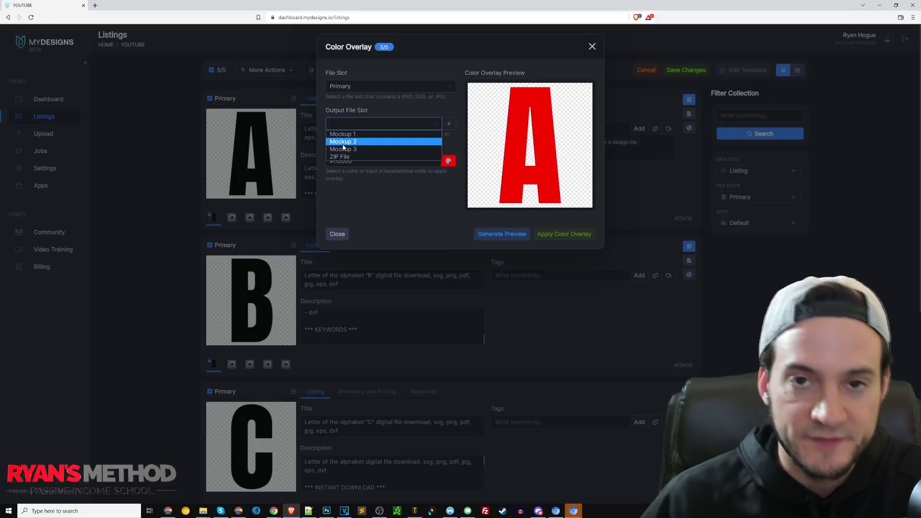
left_click(365, 135)
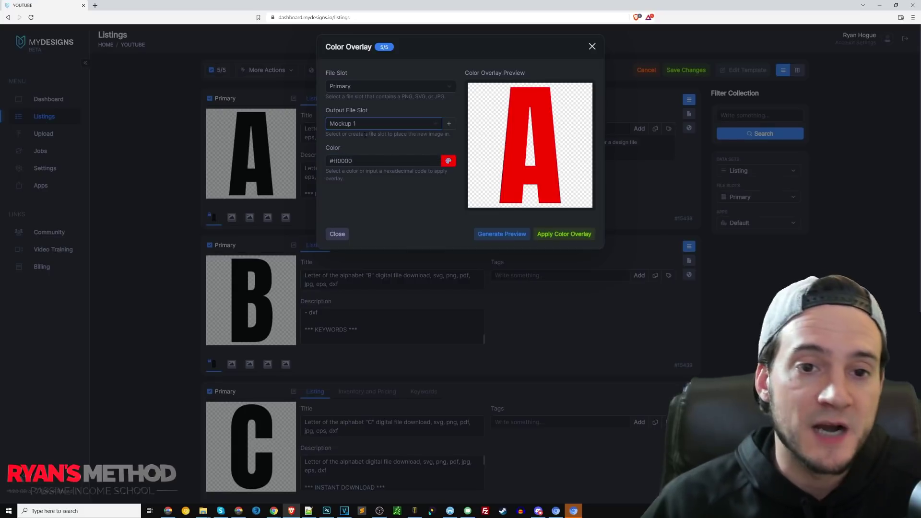
left_click(569, 235)
left_click(523, 110)
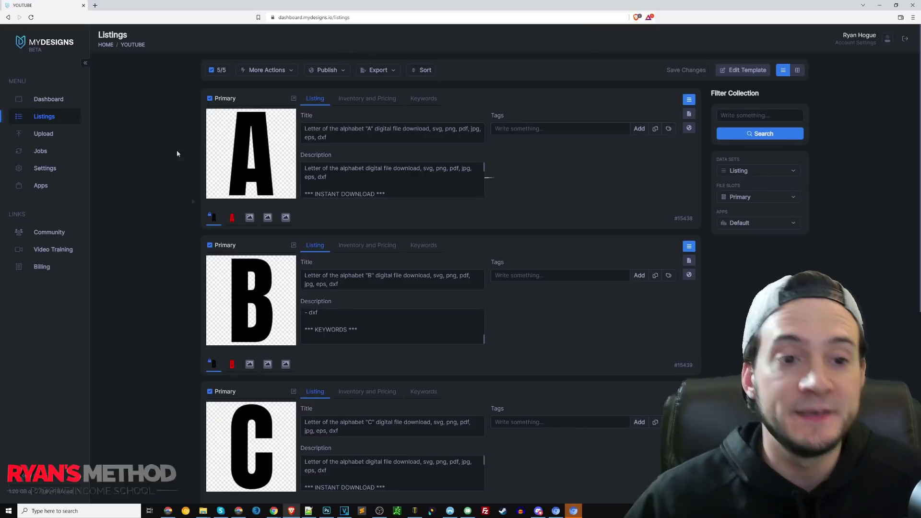
Compare the Primary and Mockup 1 images of the letter A and letter B listings
left_click(233, 221)
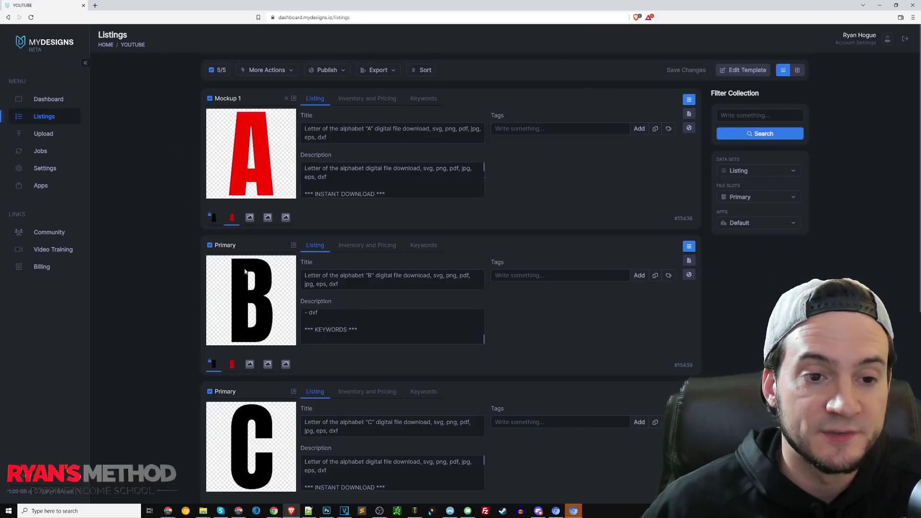
left_click(233, 367)
left_click(212, 221)
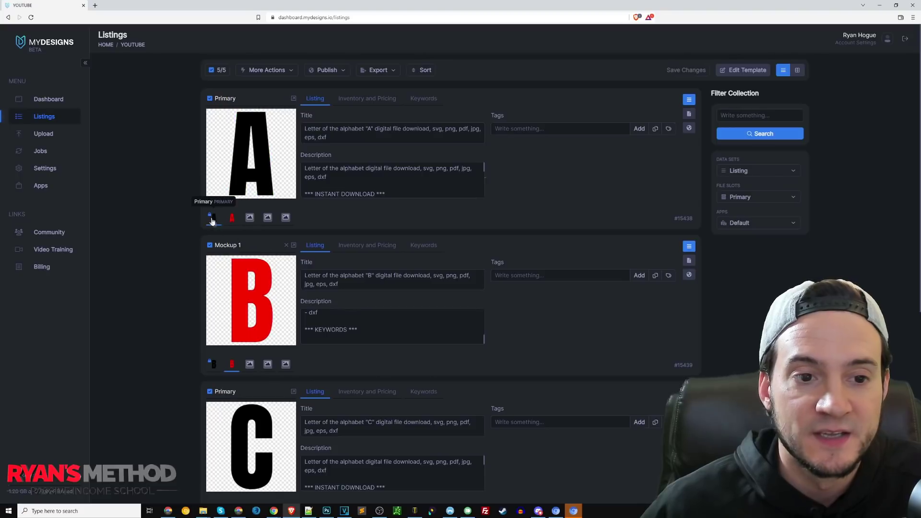
left_click(212, 367)
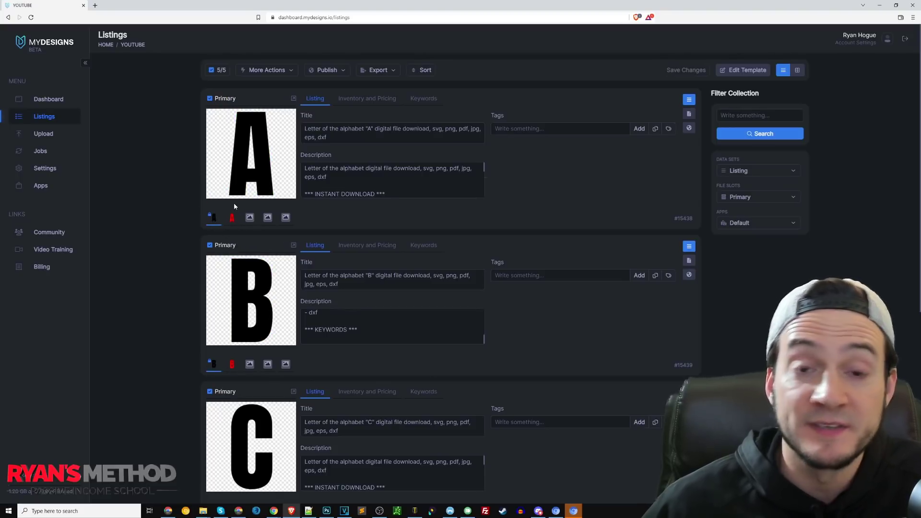
left_click(232, 220)
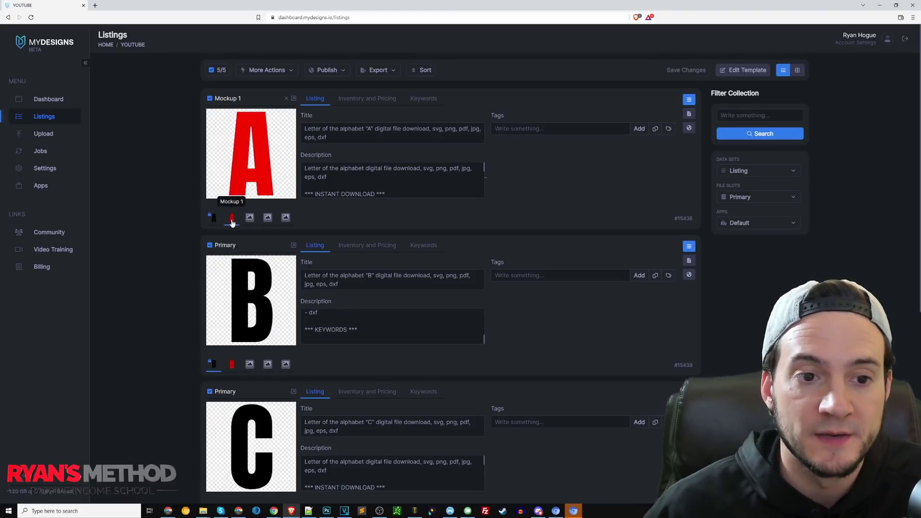
left_click(214, 220)
left_click(232, 220)
left_click(214, 220)
Set up a Pattern Overlay for all five listings with Mockup 2 as output, and preview the Abstract Colors pattern
left_click(267, 70)
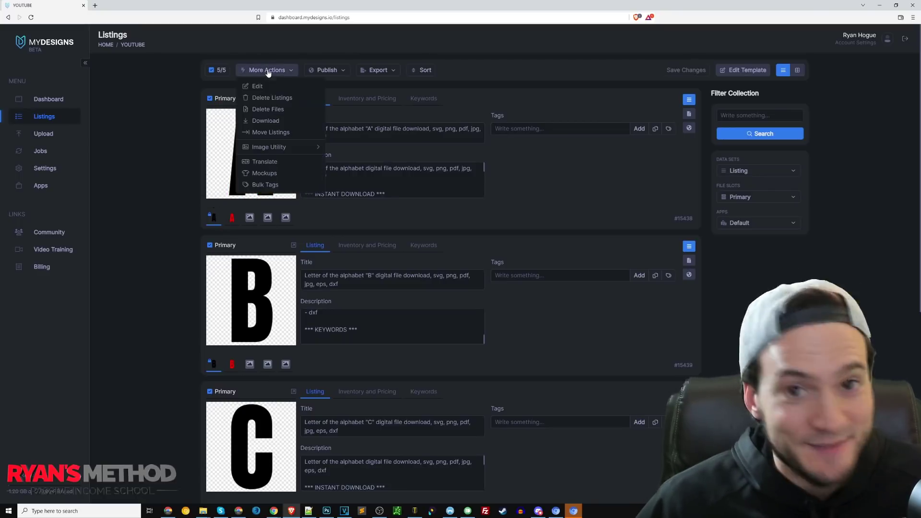
mouse_move(300, 148)
left_click(350, 152)
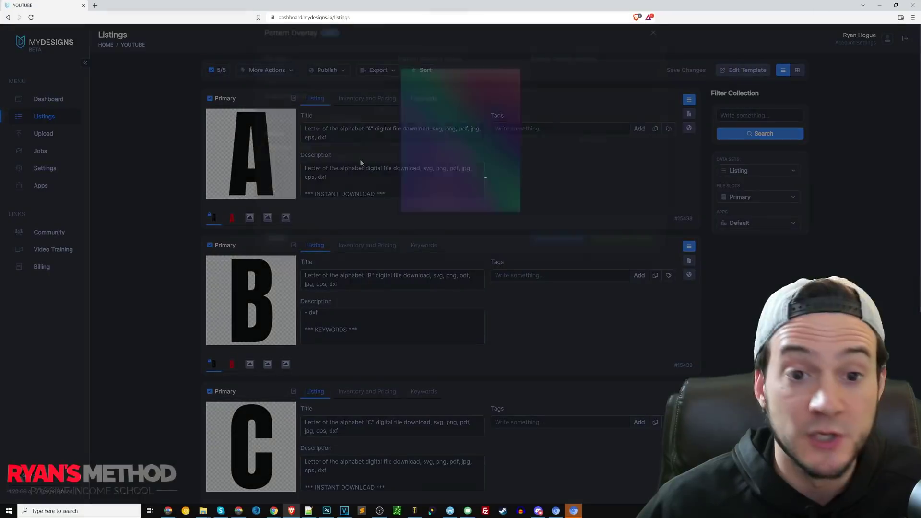
left_click(364, 124)
left_click(335, 145)
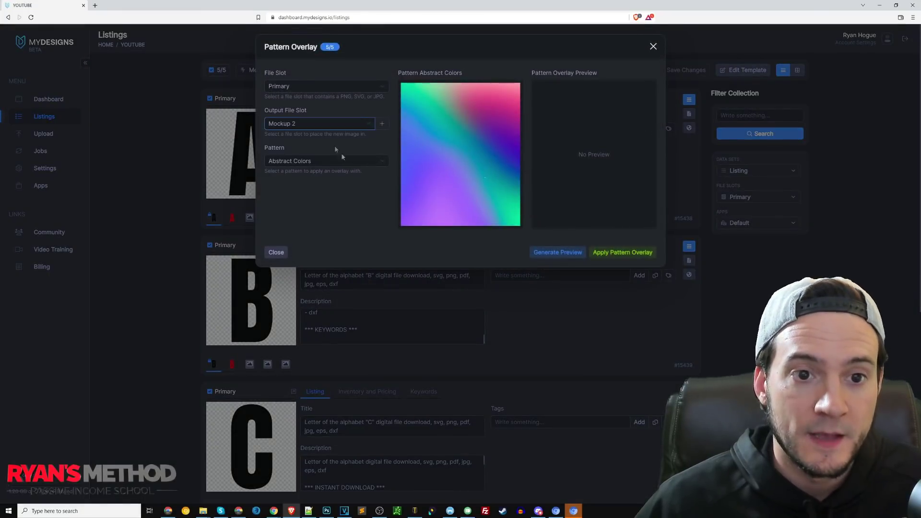
left_click(346, 161)
left_click(347, 171)
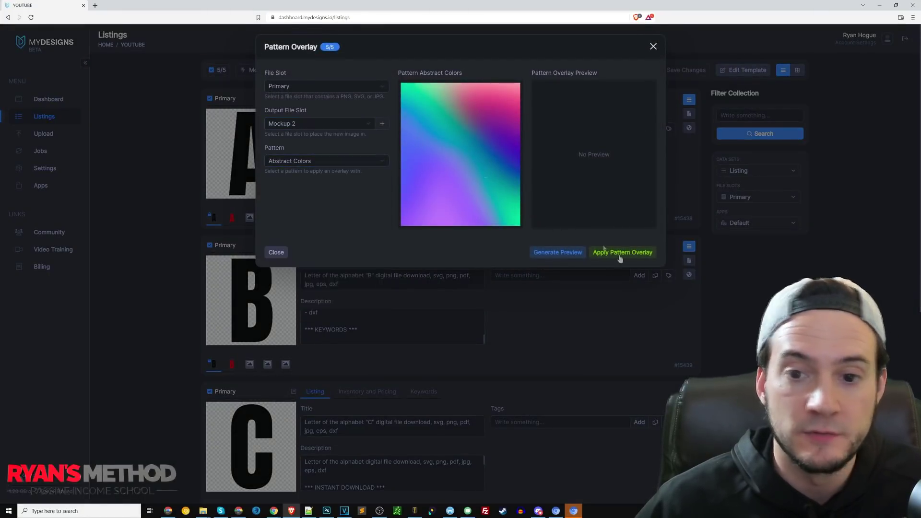
left_click(552, 253)
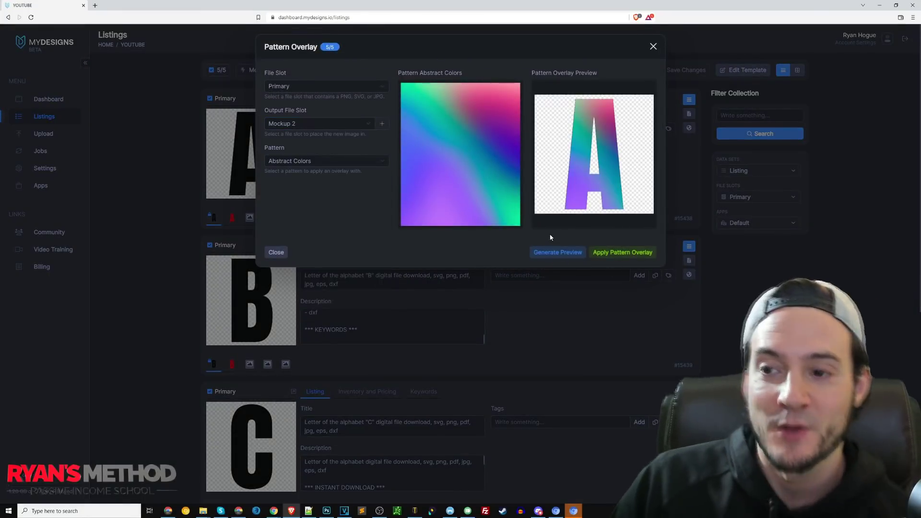
Preview the Floral Blue pattern on the letter A design and check the available output file slots
left_click(326, 161)
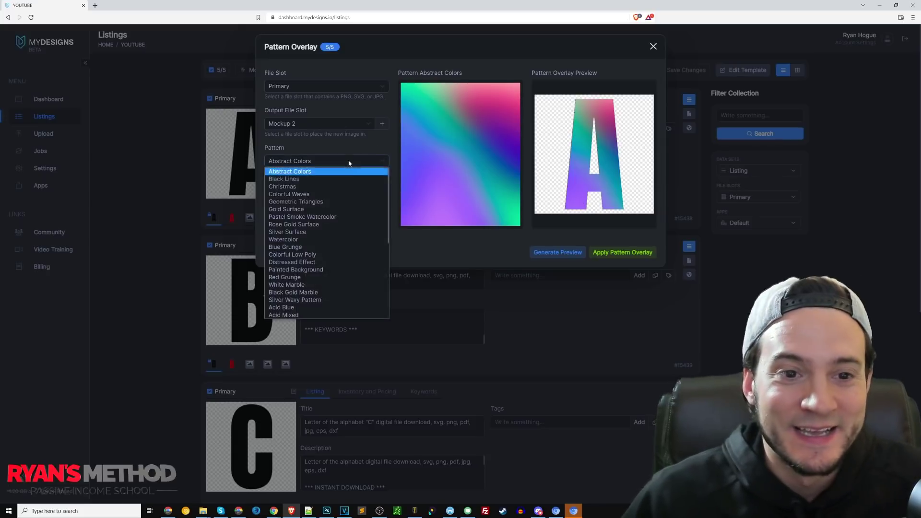
scroll(336, 201, "down", 3)
left_click(312, 202)
left_click(555, 252)
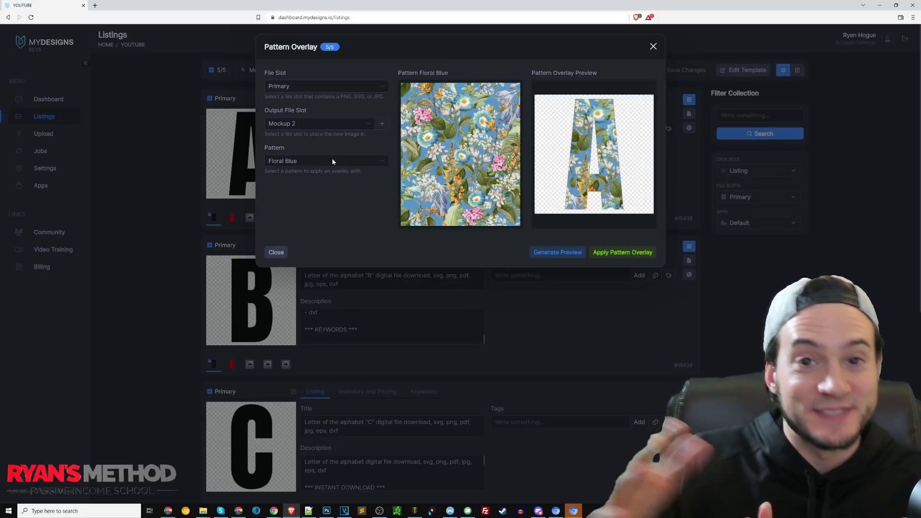
left_click(297, 125)
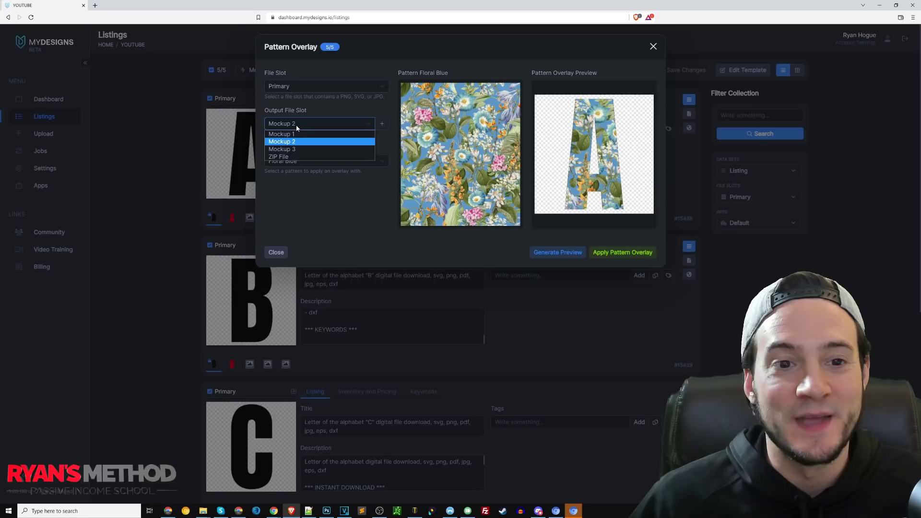
left_click(292, 123)
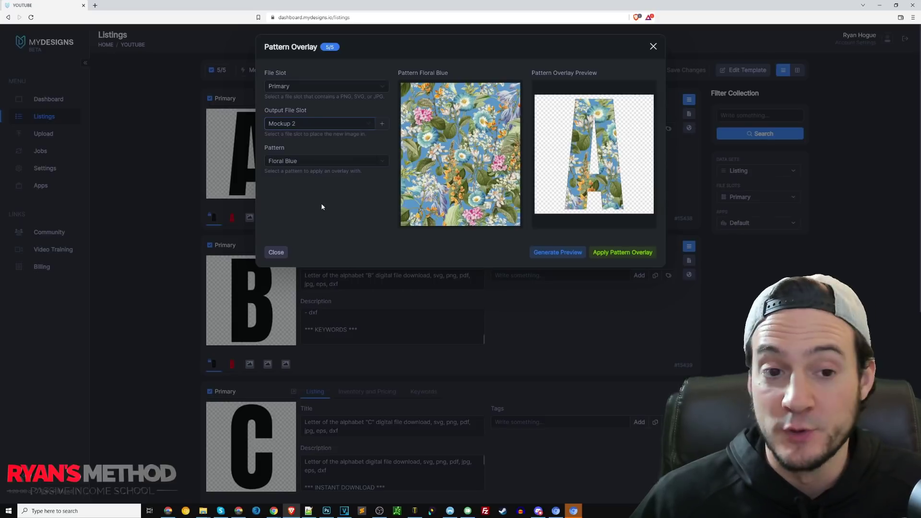
Choose the Geometric Peach pattern, preview it, and apply the overlay to all five listings
left_click(337, 163)
scroll(314, 245, "down", 2)
scroll(314, 245, "up", 3)
left_click(315, 240)
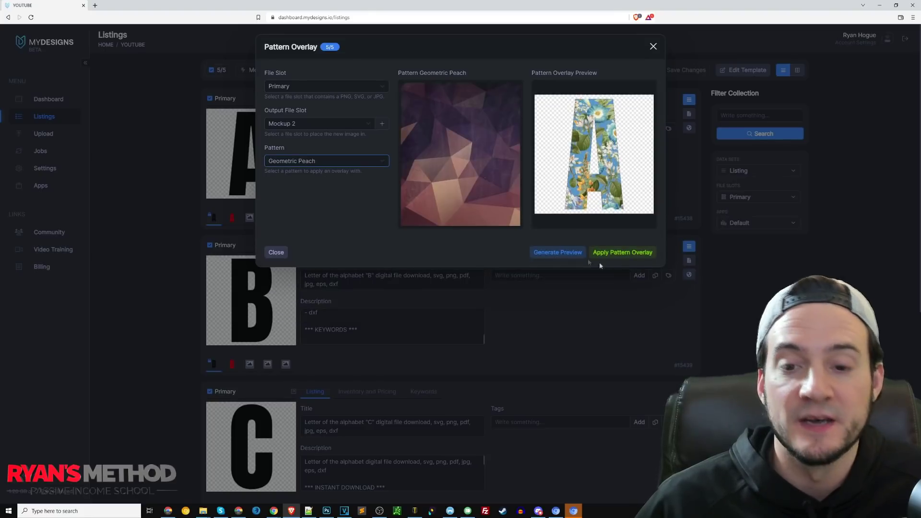
left_click(549, 253)
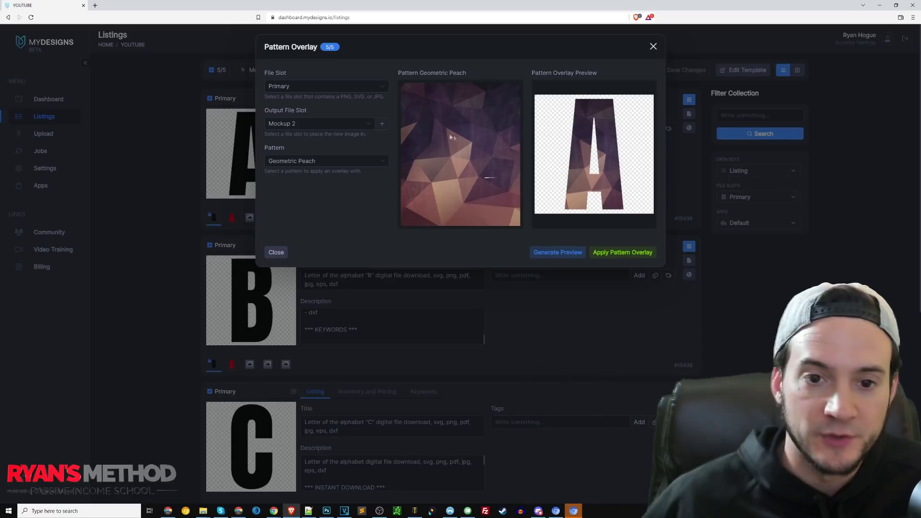
left_click(615, 253)
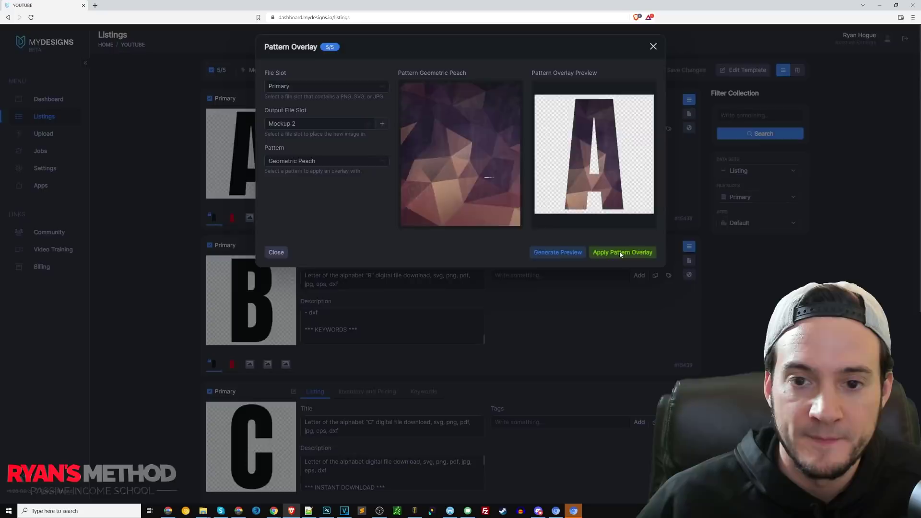
left_click(527, 109)
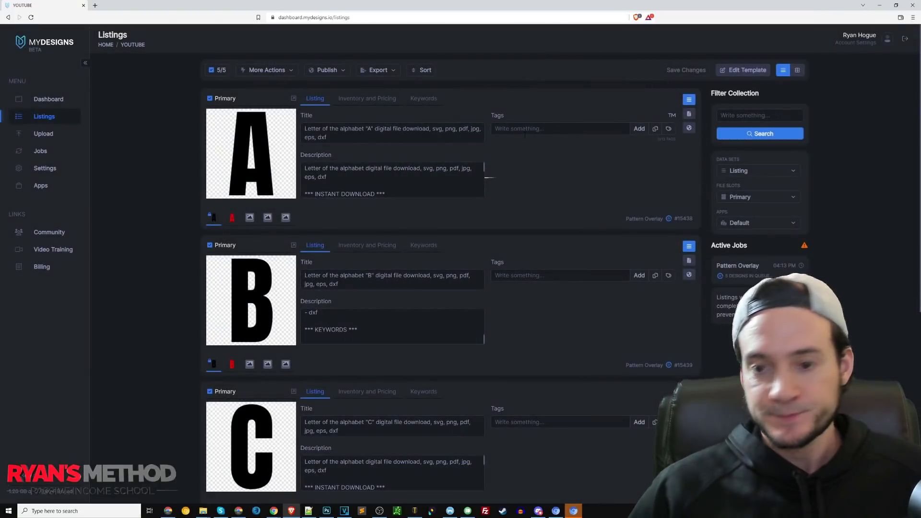
Check the letter A listing's Mockup 1 and Mockup 2 images
left_click(274, 72)
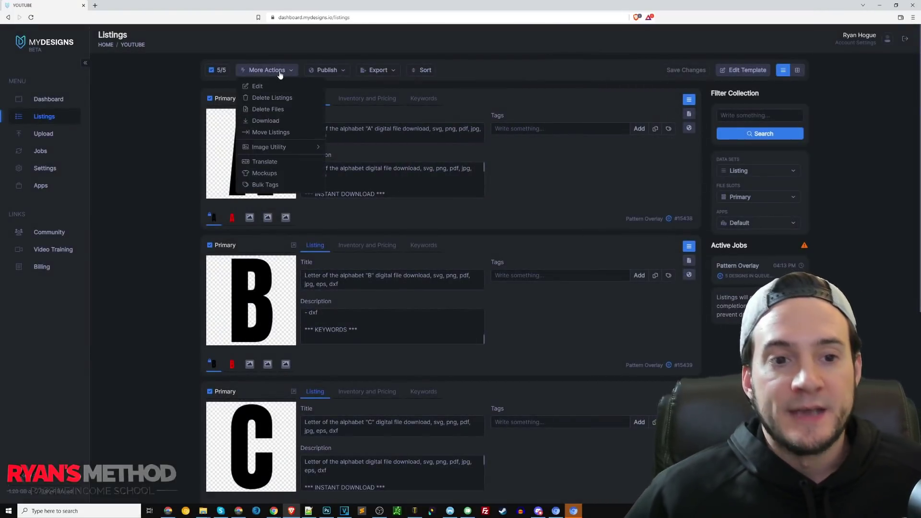
left_click(250, 217)
left_click(231, 217)
left_click(250, 217)
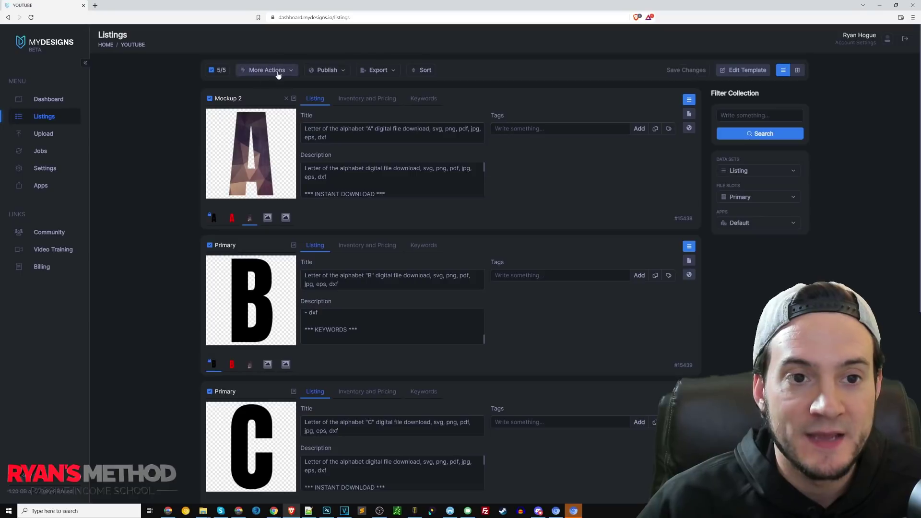
Start creating mockups for all five listings in the Mockup 3 slot and preview the Folded T-Shirt layout
left_click(261, 71)
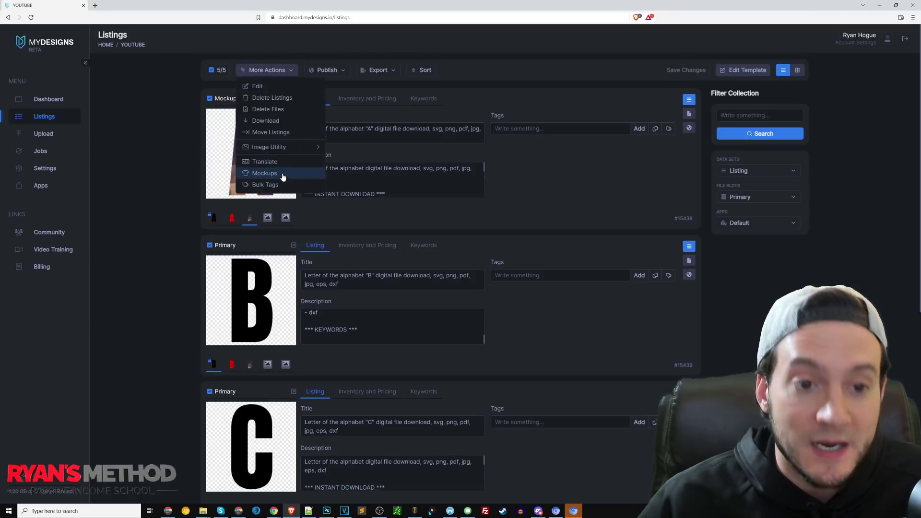
left_click(265, 173)
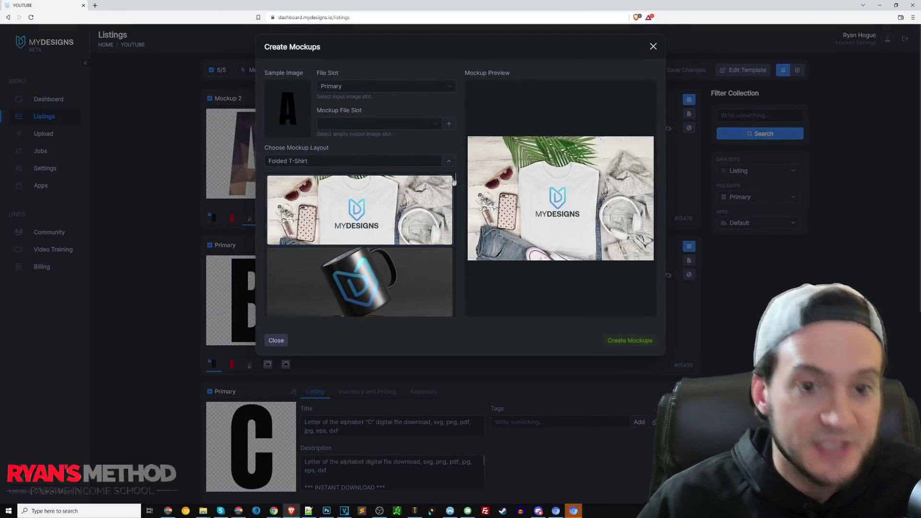
left_click(433, 123)
left_click(380, 150)
left_click(363, 210)
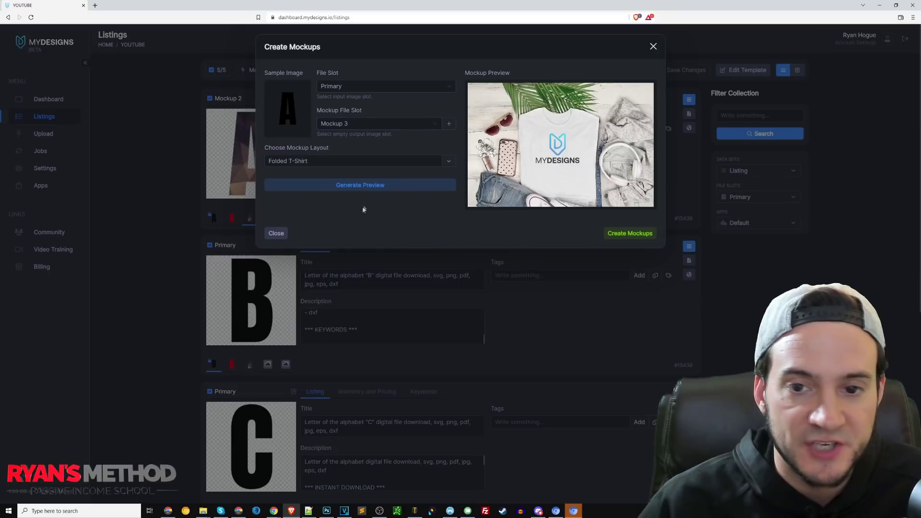
left_click(398, 186)
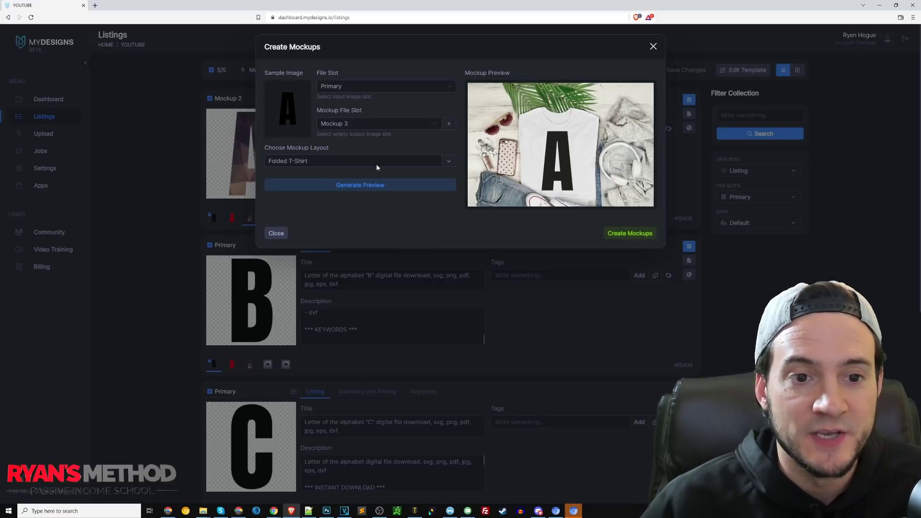
Change the mockup layout to the white Ceramic Mug and generate its preview with the letter A design
left_click(450, 163)
scroll(335, 240, "down", 5)
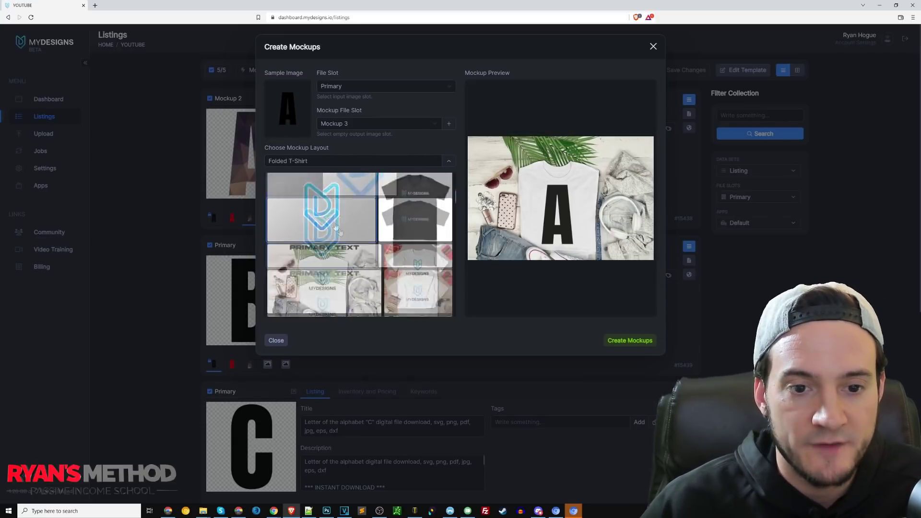
scroll(305, 250, "down", 2)
left_click(315, 206)
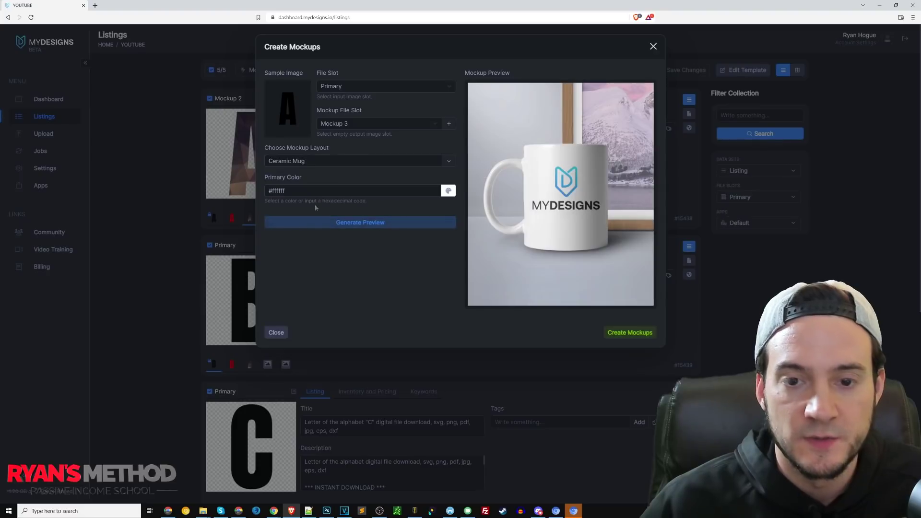
left_click(371, 227)
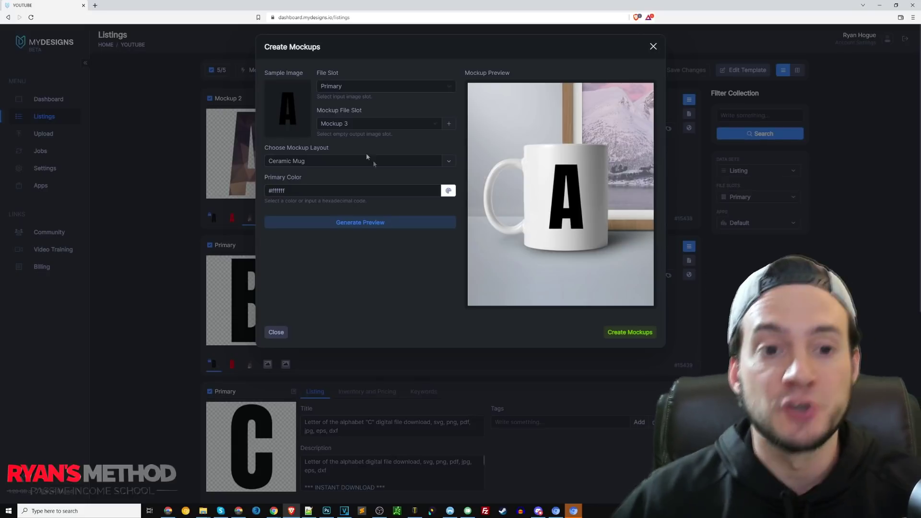
left_click(448, 161)
scroll(373, 226, "down", 8)
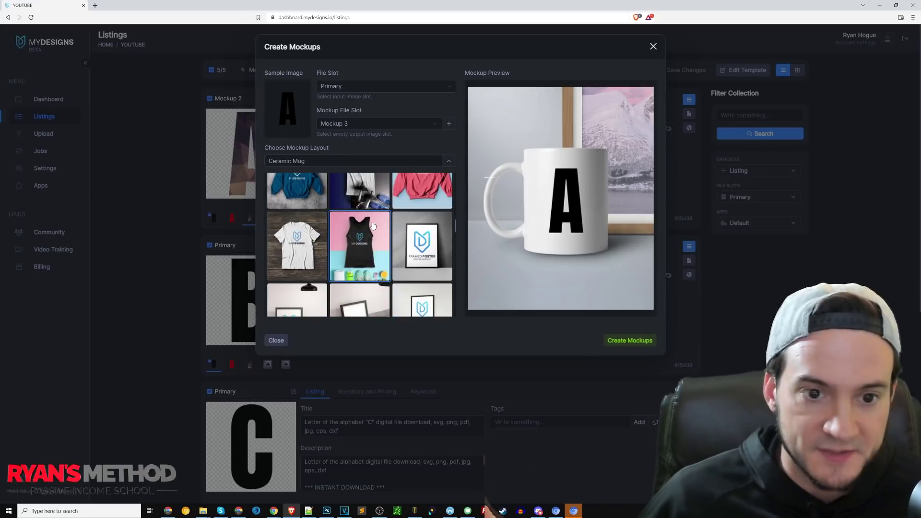
scroll(384, 229, "down", 6)
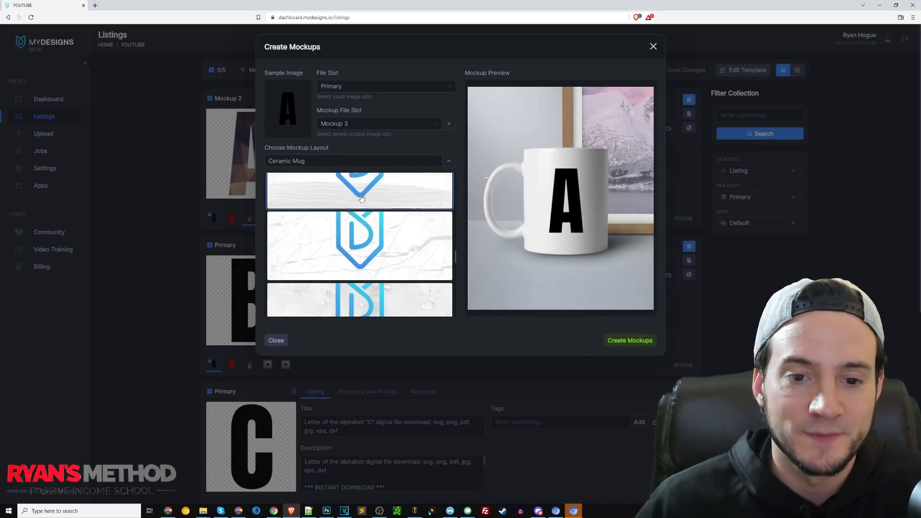
scroll(384, 229, "down", 4)
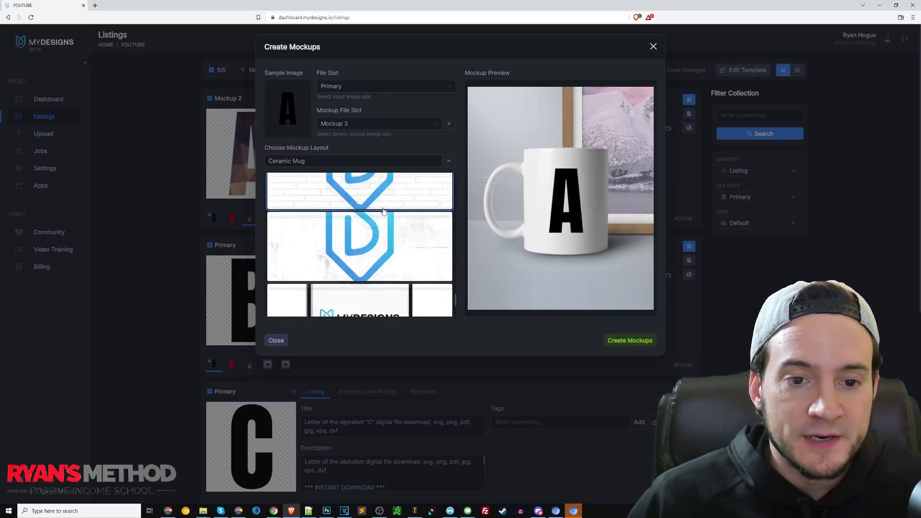
left_click(366, 204)
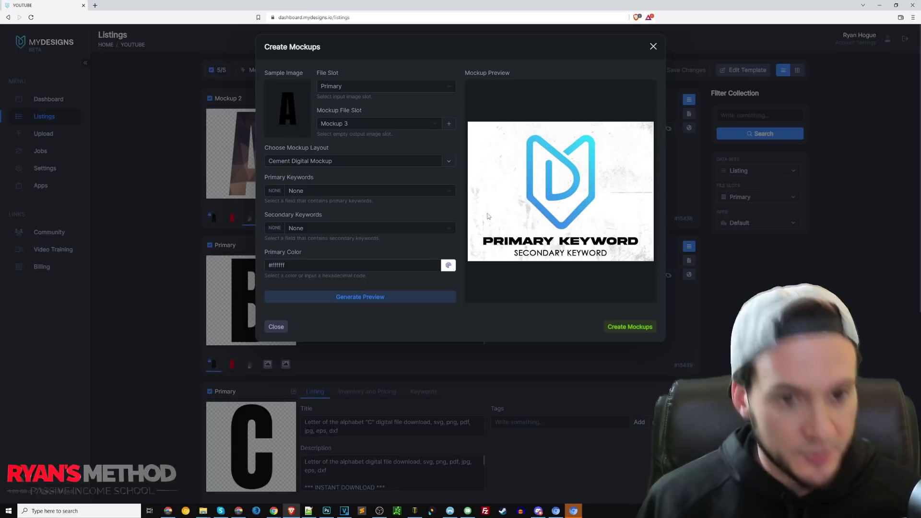
left_click(317, 192)
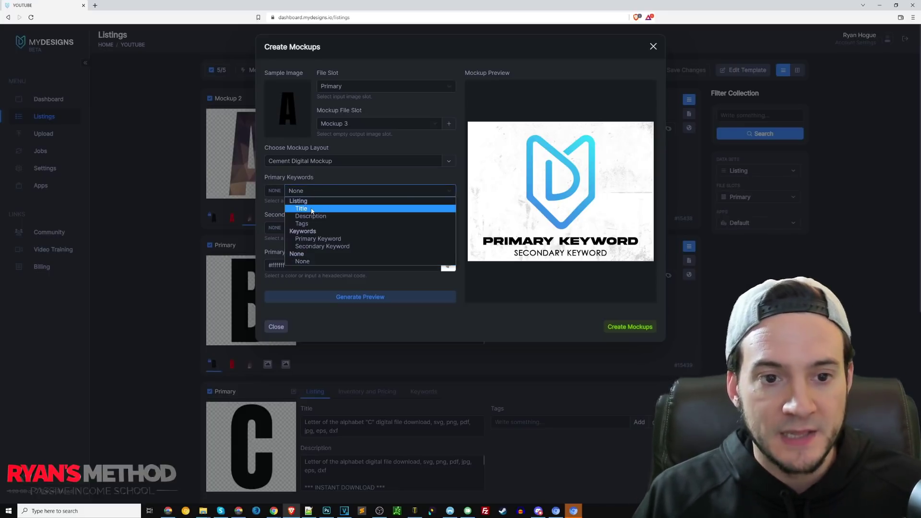
left_click(311, 209)
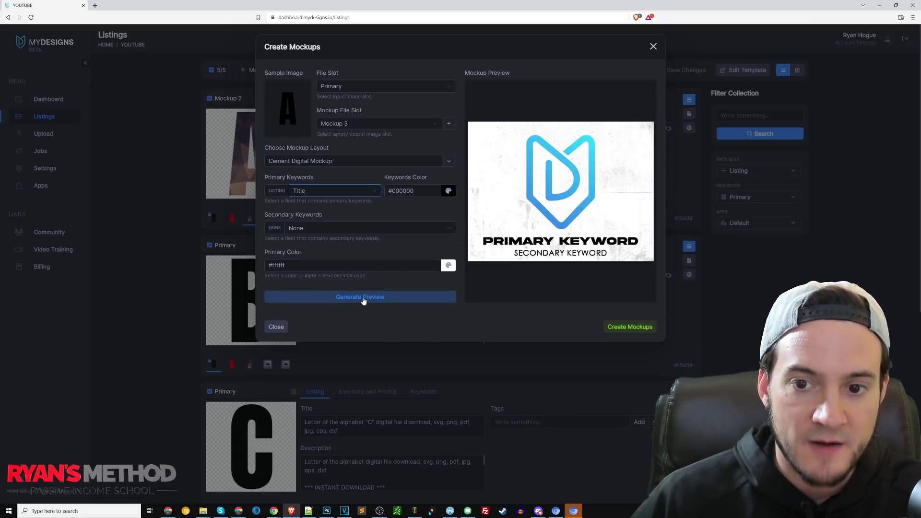
left_click(653, 47)
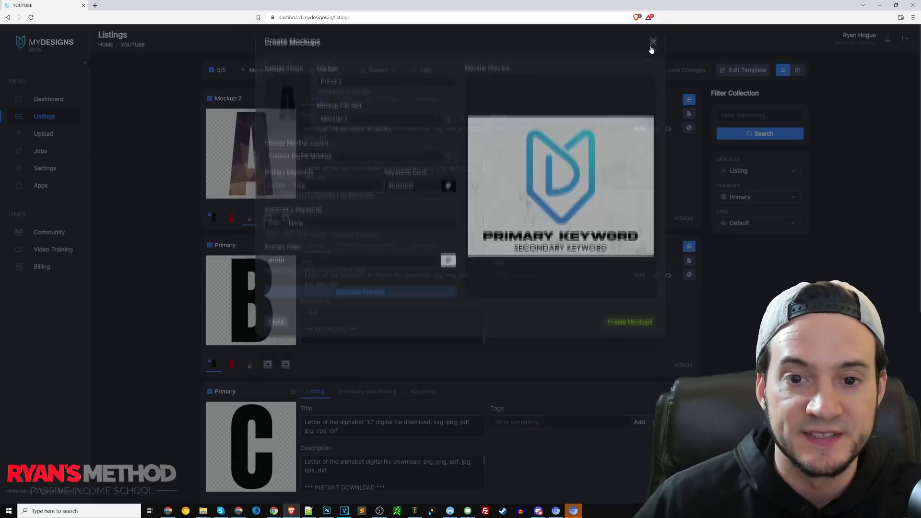
Set the letter A listing's primary keyword to Letter "A" and secondary keyword to "svg, png, pdf, jpg, eps, dxf", and save
left_click(437, 100)
left_click(336, 128)
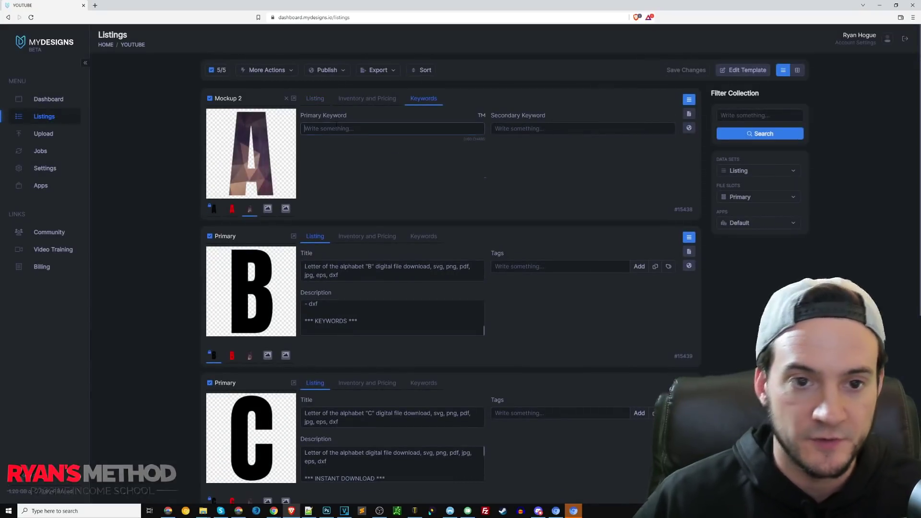
type("Letter")
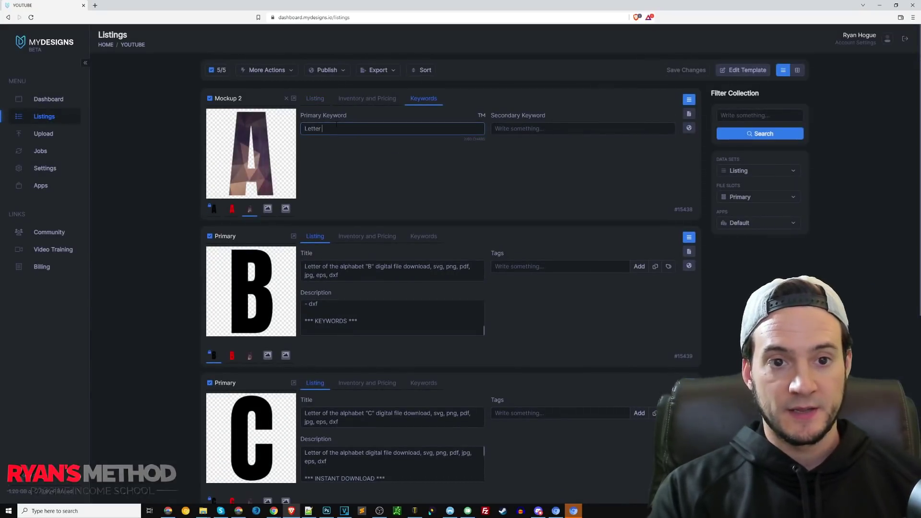
type(" \"A\"")
left_click(550, 130)
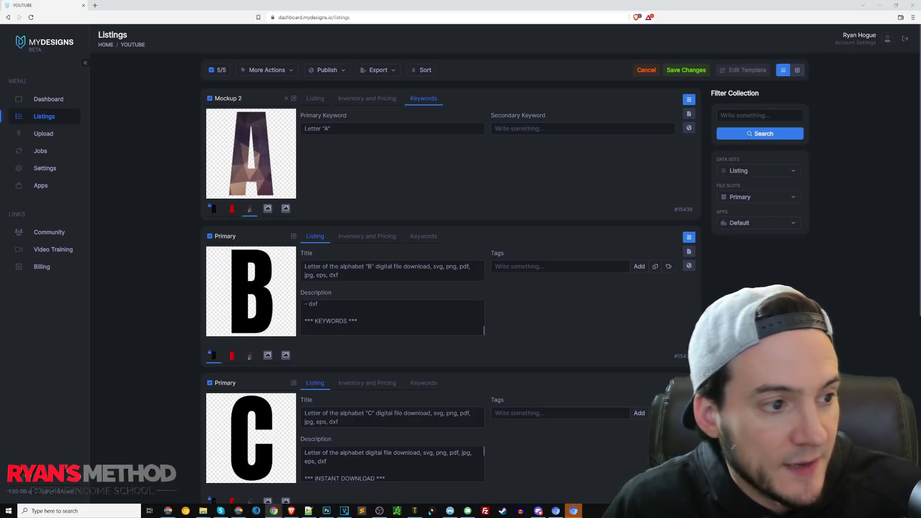
type("svg, png, pdf, jpg, eps, dxf")
left_click(689, 69)
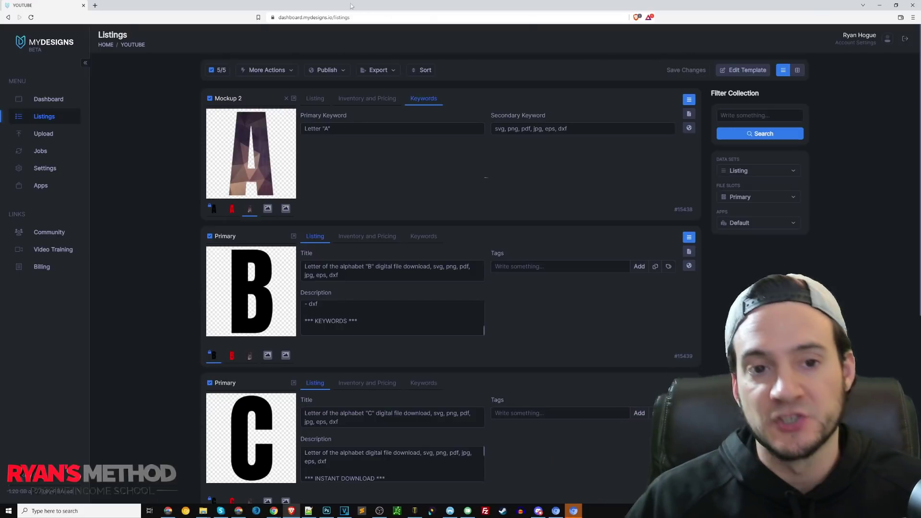
Start creating mockups for all five selected listings and choose the Cement Digital Mockup layout
left_click(255, 72)
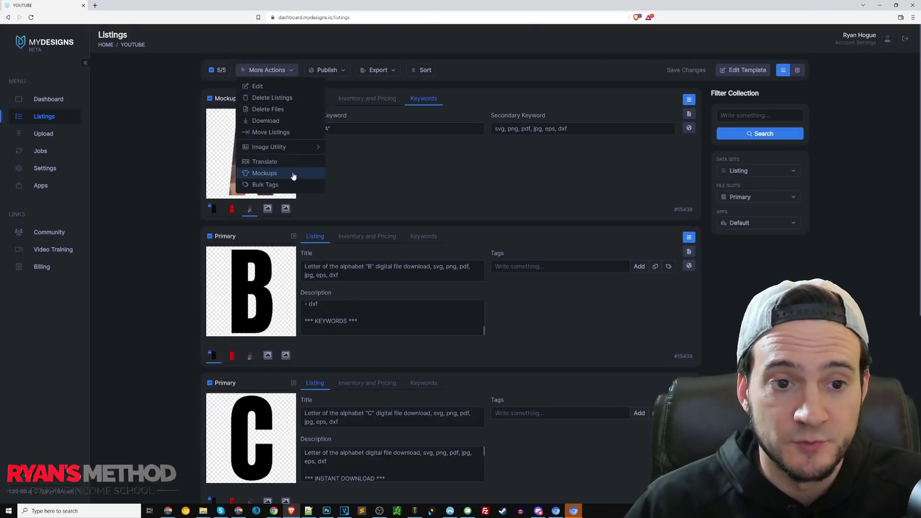
left_click(294, 175)
left_click(450, 162)
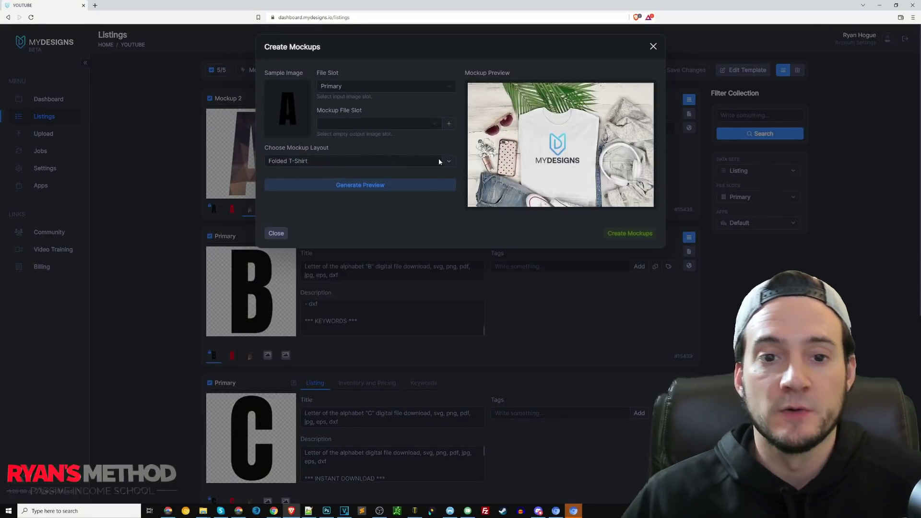
left_click(444, 161)
scroll(379, 216, "down", 3)
scroll(379, 216, "up", 3)
left_click(395, 234)
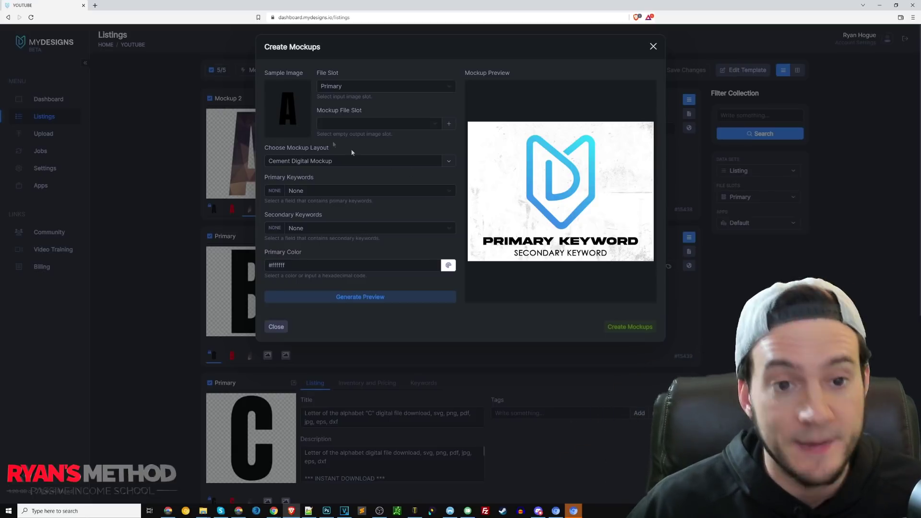
Map the mockup's primary and secondary keywords to the Primary Keyword and Secondary Keyword fields, and generate the preview
left_click(352, 193)
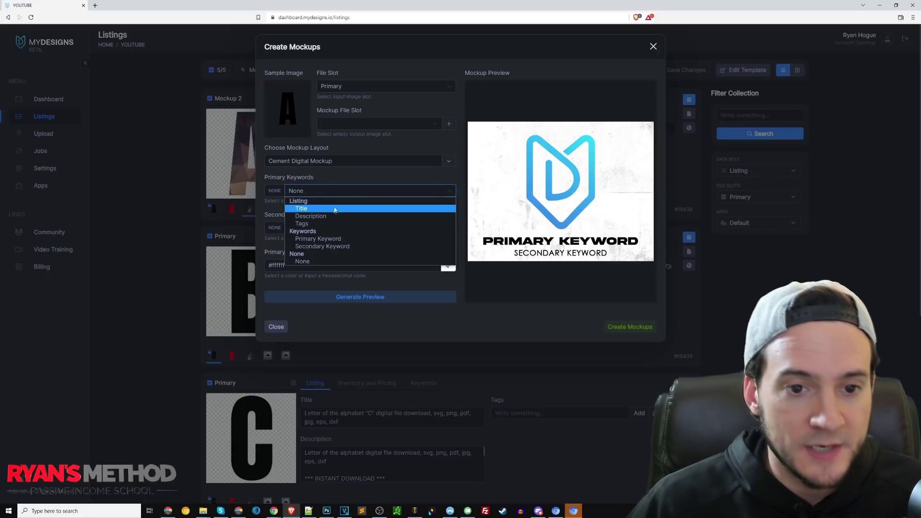
left_click(323, 239)
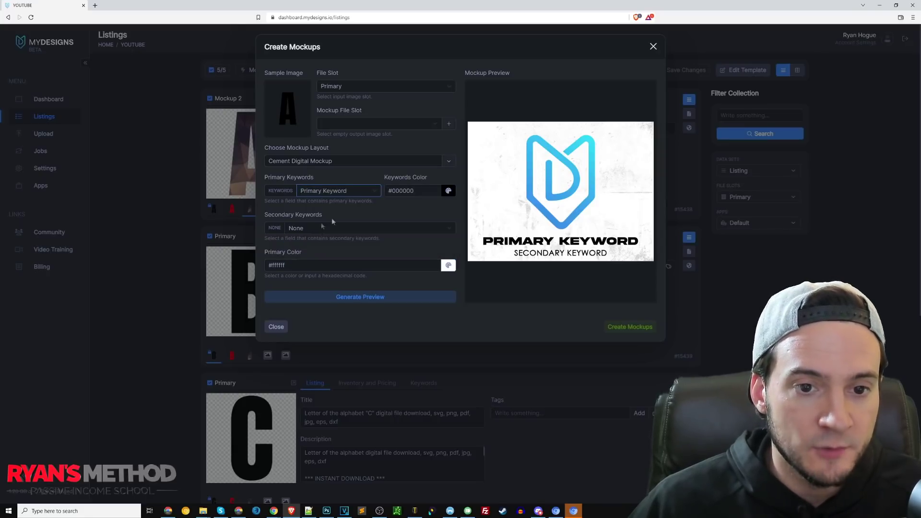
left_click(336, 228)
left_click(364, 285)
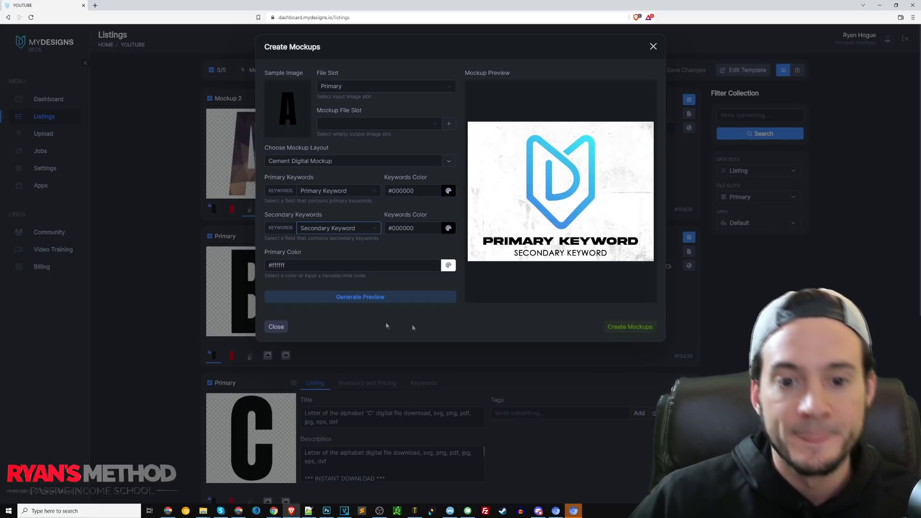
left_click(362, 298)
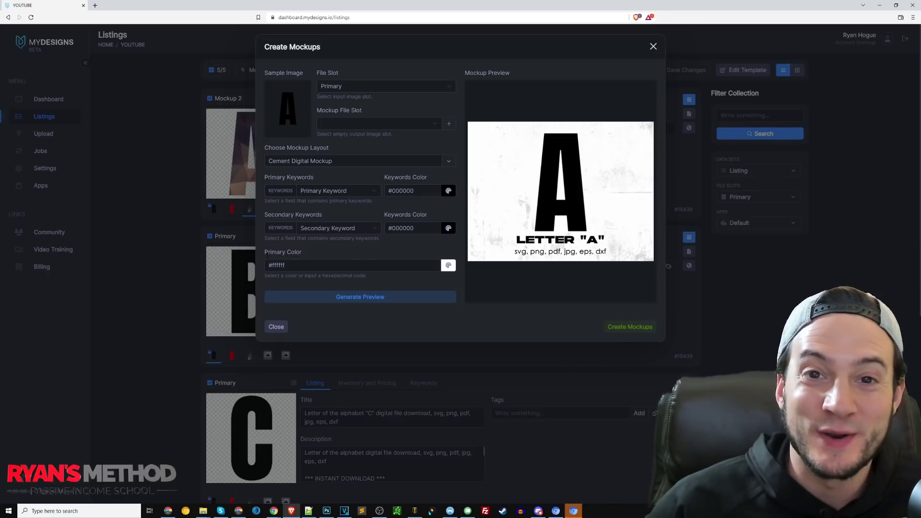
Choose the Mockup 3 file slot for the output and create the mockups for all five listings
left_click(419, 124)
left_click(416, 150)
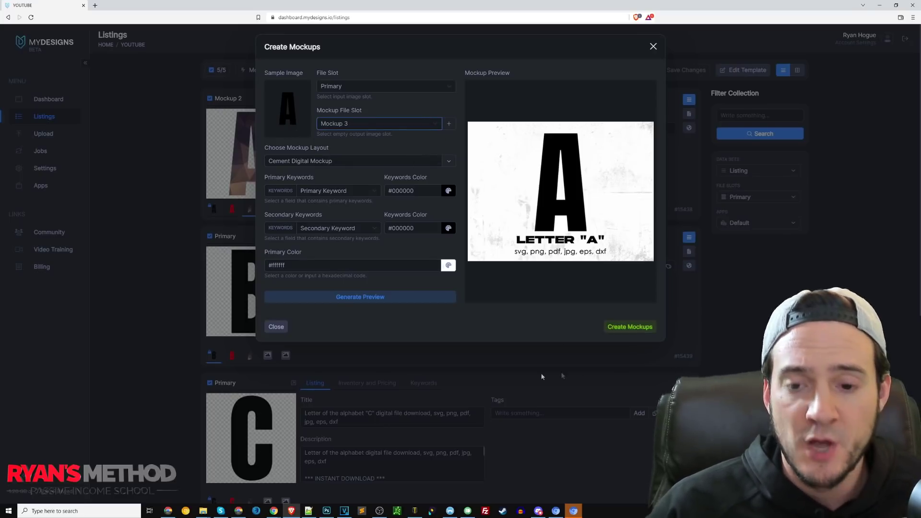
left_click(630, 327)
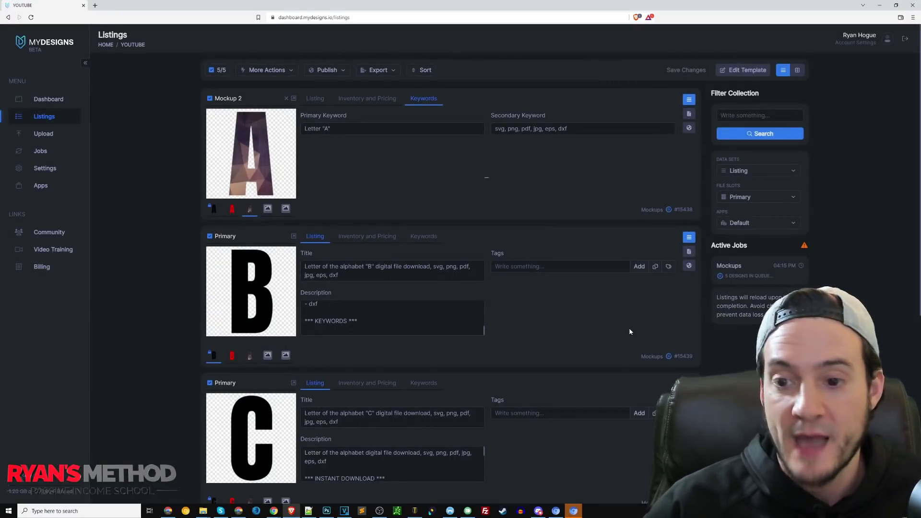
scroll(460, 239, "down", 5)
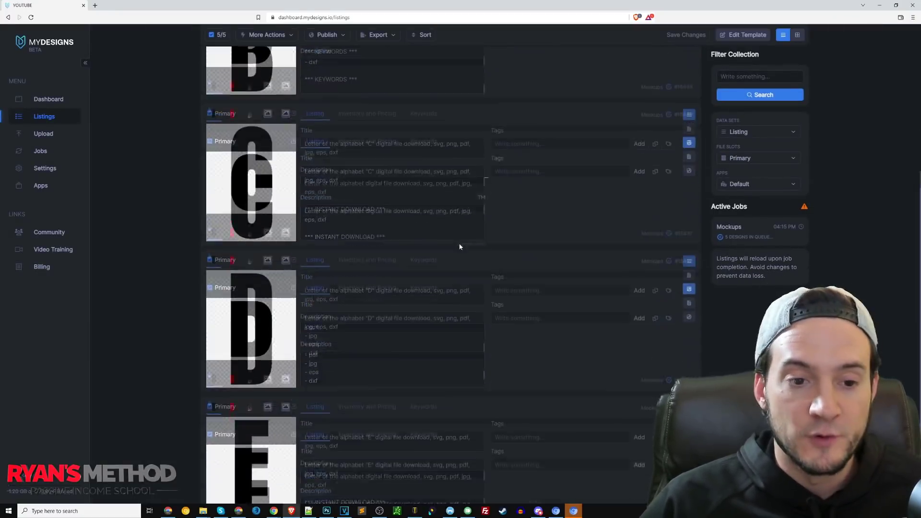
scroll(461, 235, "up", 5)
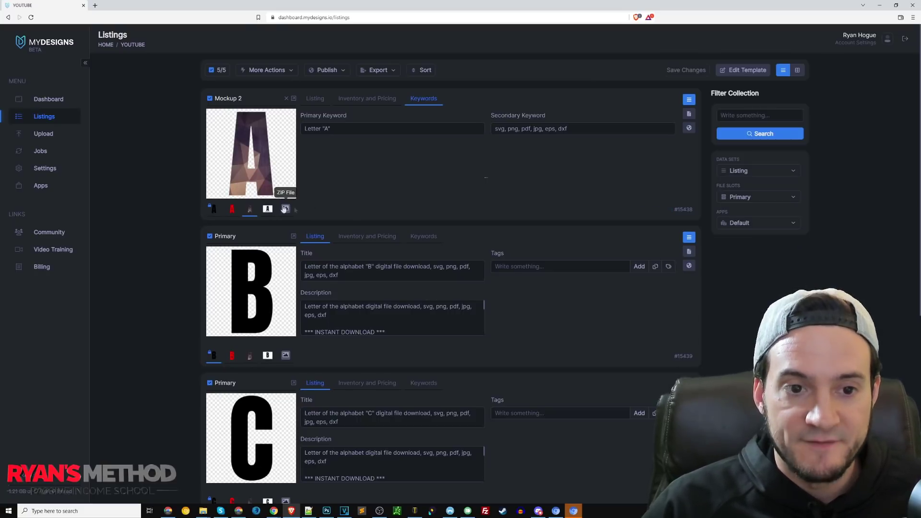
Check the Mockup 3 images of the letter A, B and C listings
left_click(267, 332)
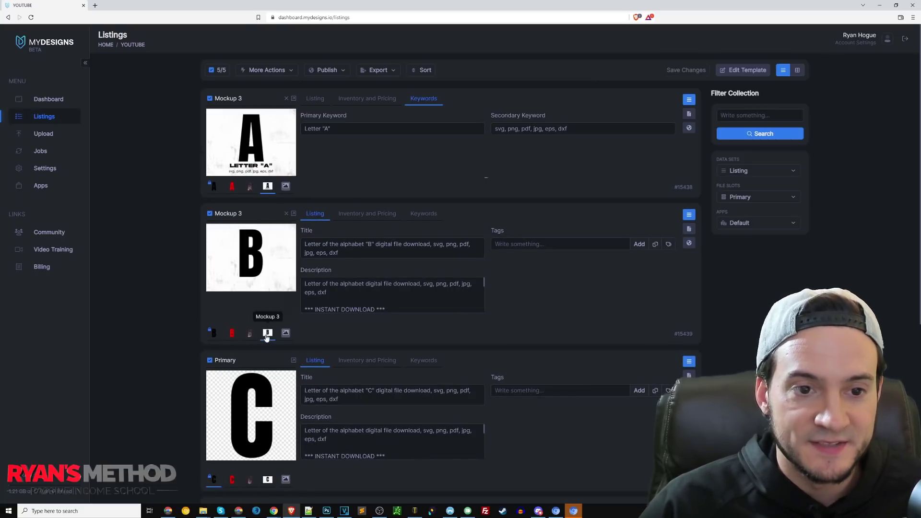
scroll(334, 253, "down", 1)
scroll(263, 313, "down", 3)
left_click(267, 299)
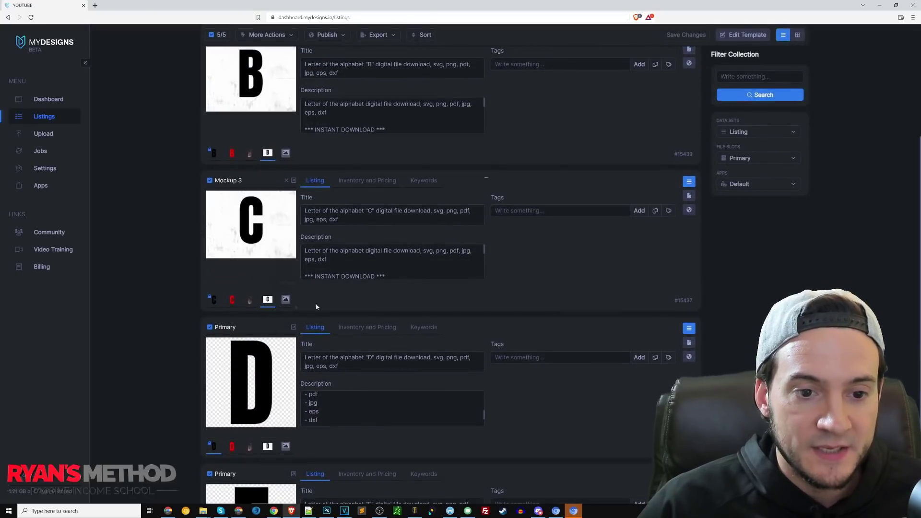
scroll(335, 230, "up", 4)
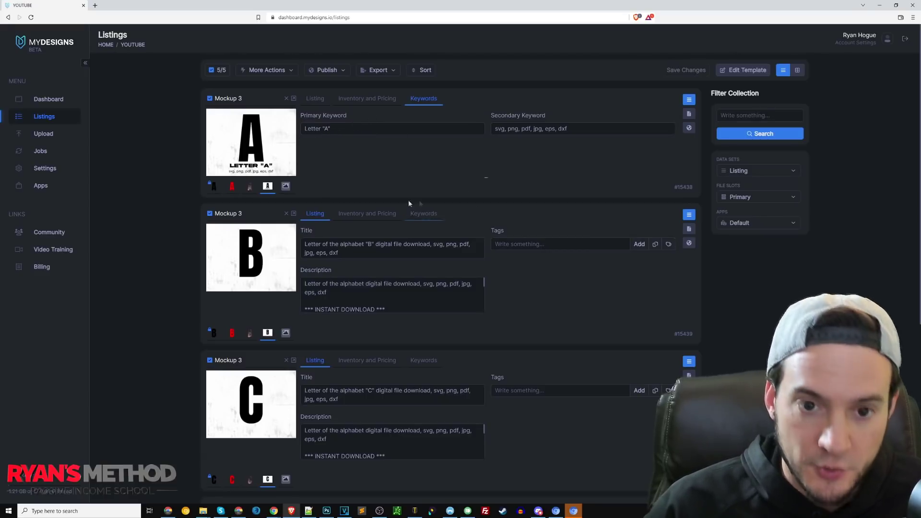
View the keyword fields of the letter B listing
left_click(422, 213)
scroll(382, 234, "down", 2)
scroll(294, 245, "up", 2)
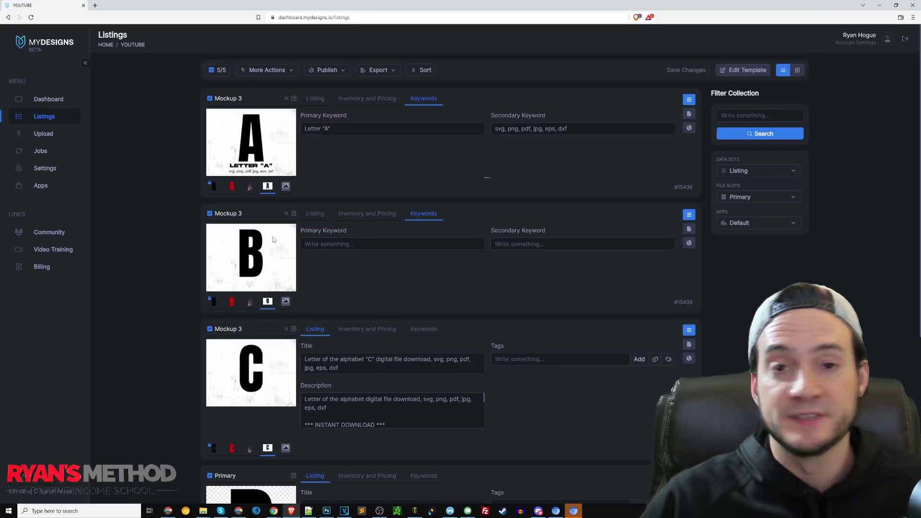
left_click(368, 249)
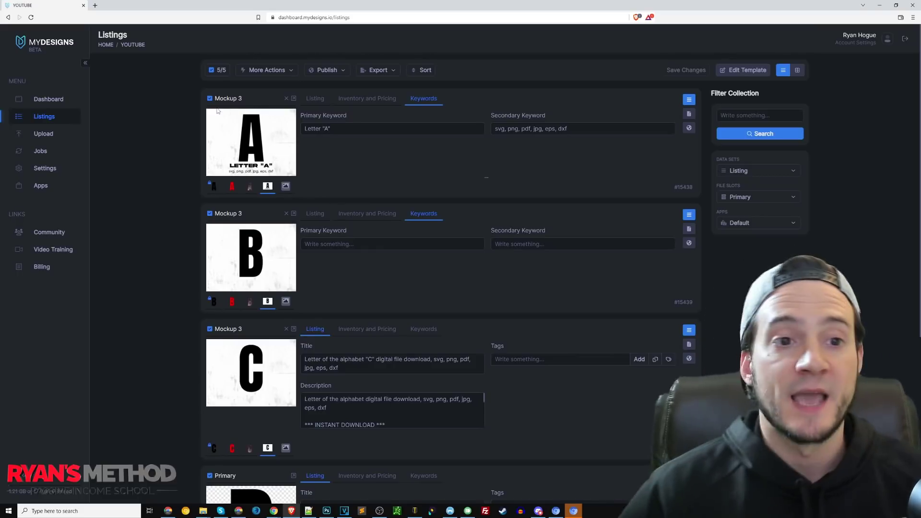
Deselect all listings, select only the letter A listing and start publishing it as a Digital product
left_click(213, 72)
left_click(230, 114)
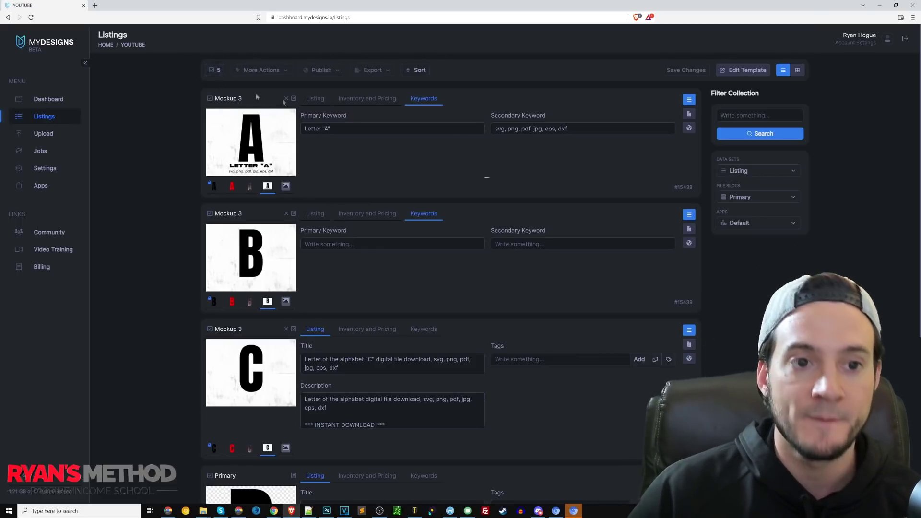
left_click(209, 99)
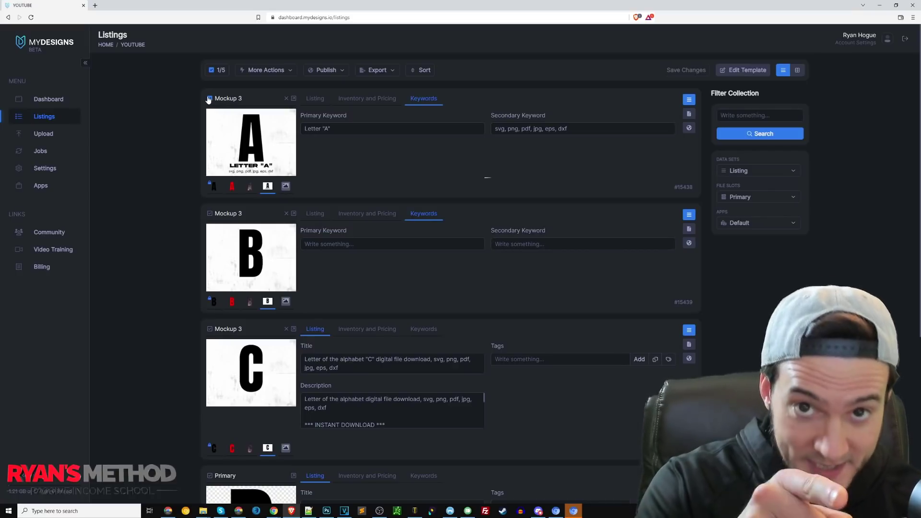
left_click(335, 72)
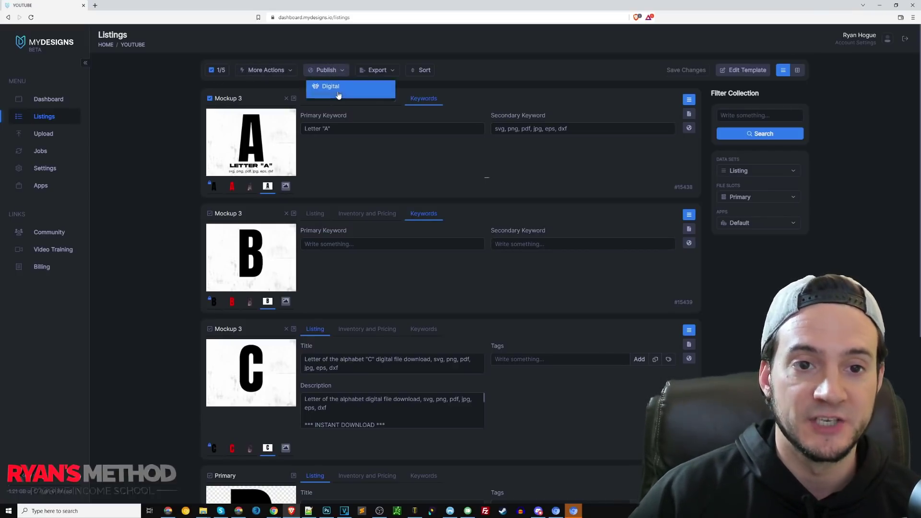
left_click(336, 88)
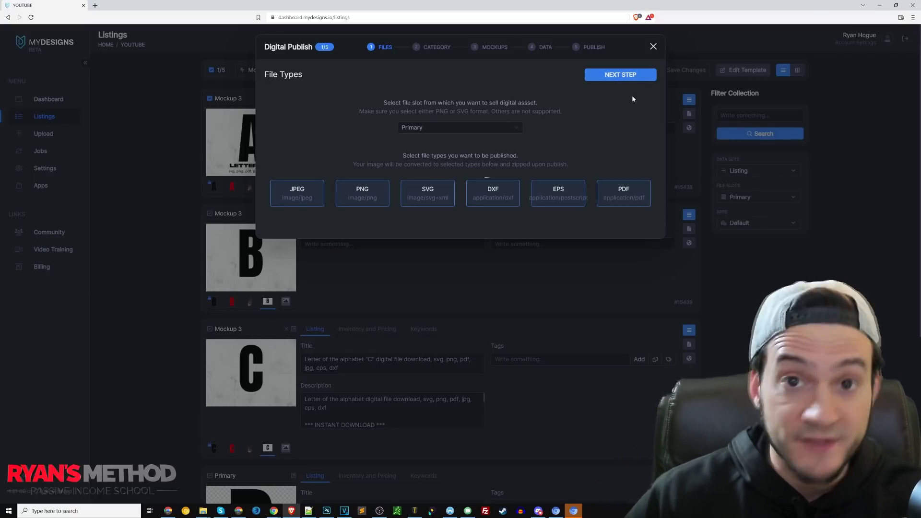
Review the file slots available for the digital asset, leaving Primary selected
left_click(514, 128)
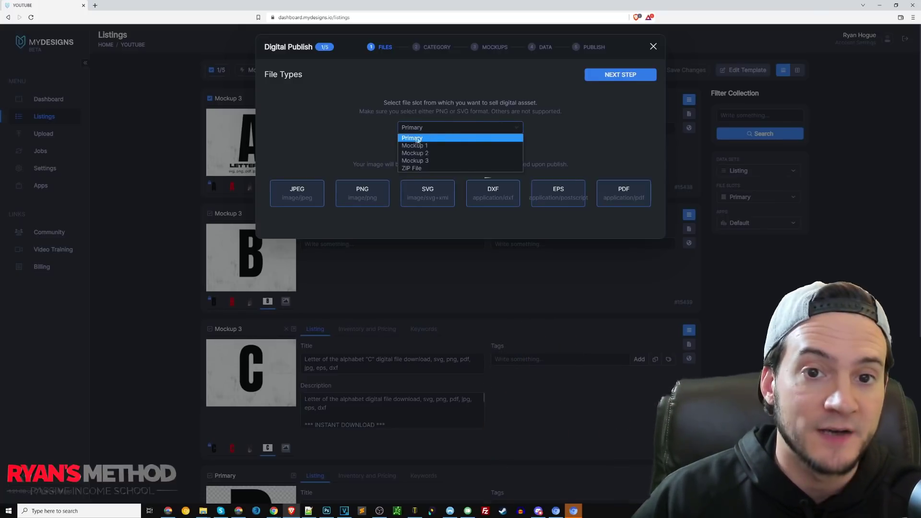
left_click(620, 133)
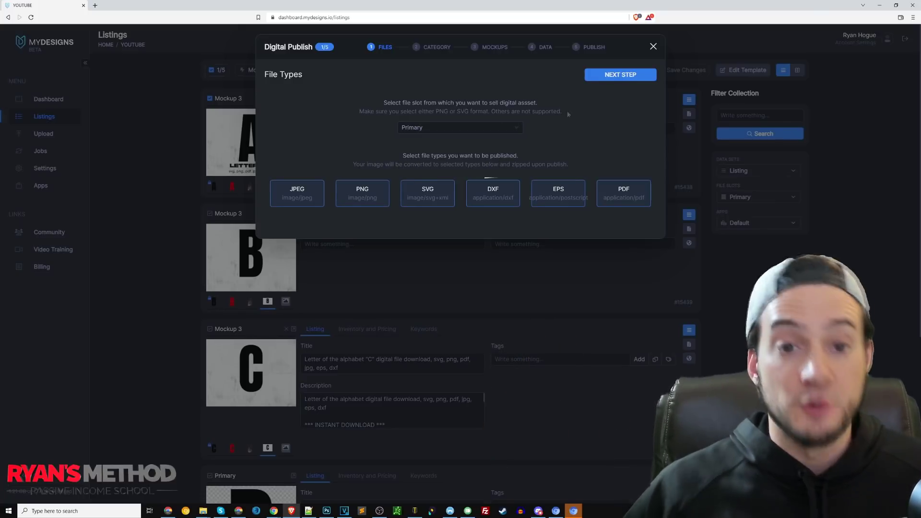
left_click(460, 127)
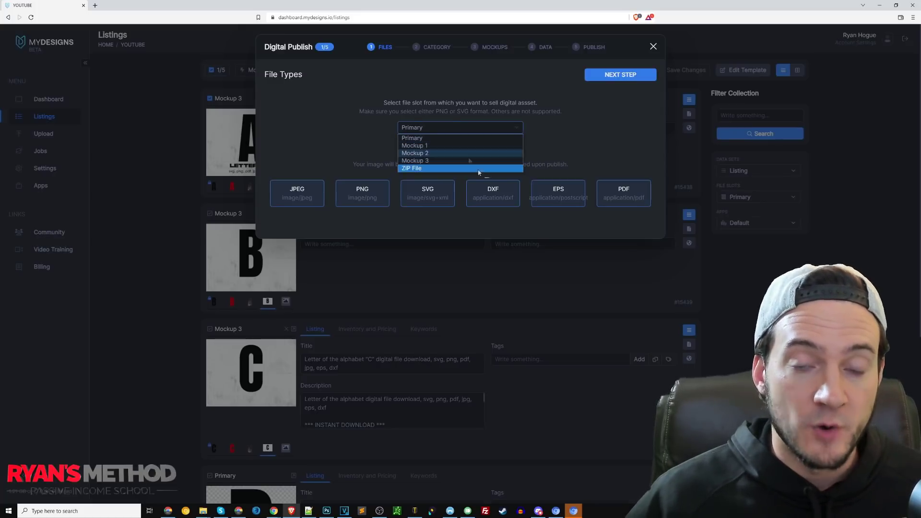
left_click(607, 142)
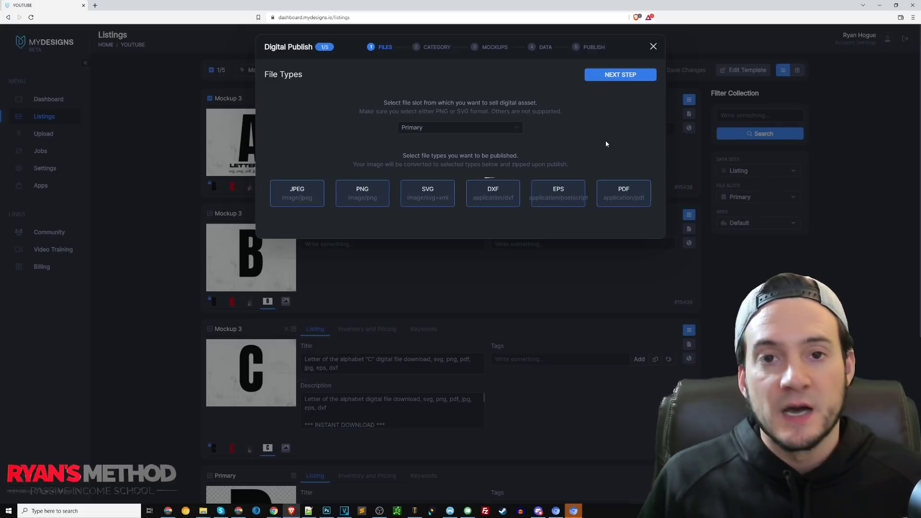
Keep all file types and the Drawing & Illustration category, and choose Mockups 1, 2 and 3 with Mockup 3 as primary
left_click(605, 77)
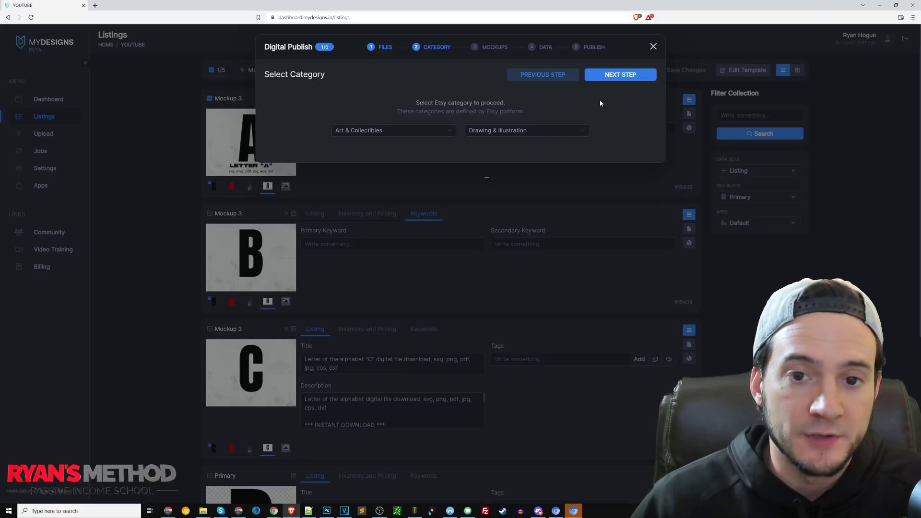
left_click(636, 77)
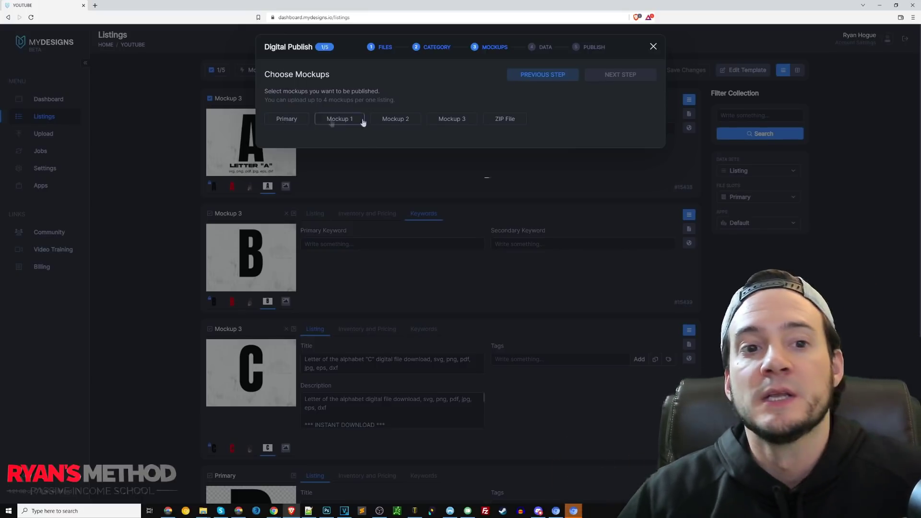
left_click(453, 119)
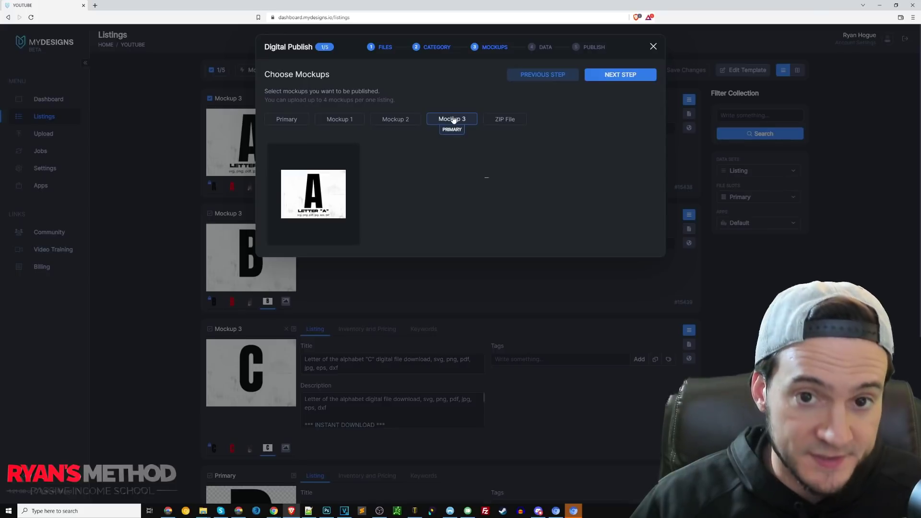
left_click(418, 121)
left_click(341, 120)
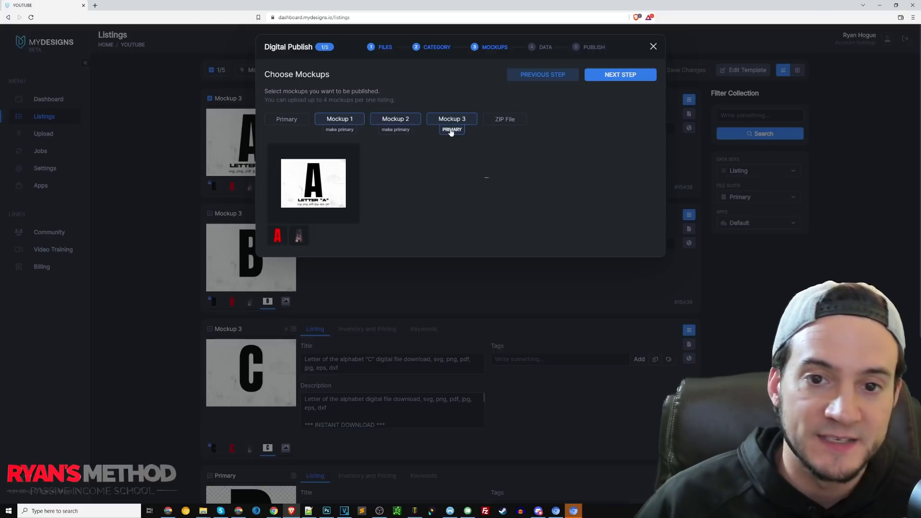
left_click(395, 130)
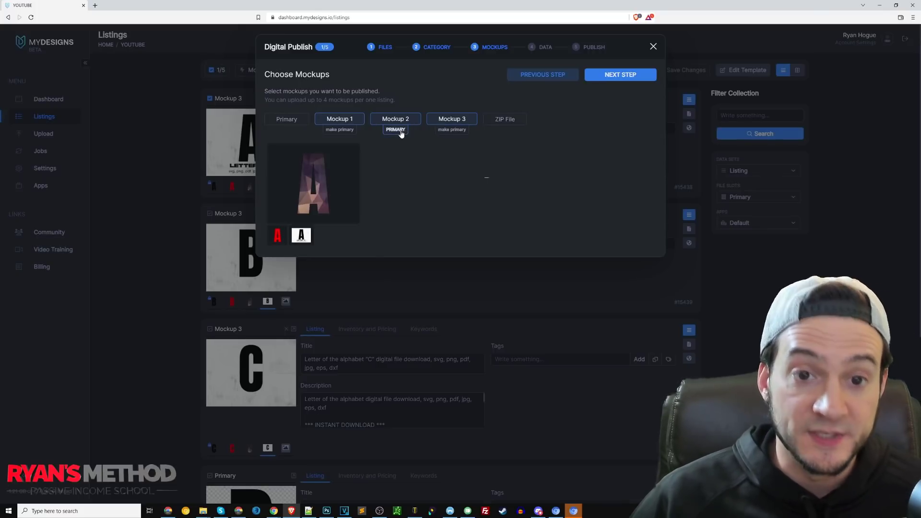
left_click(458, 132)
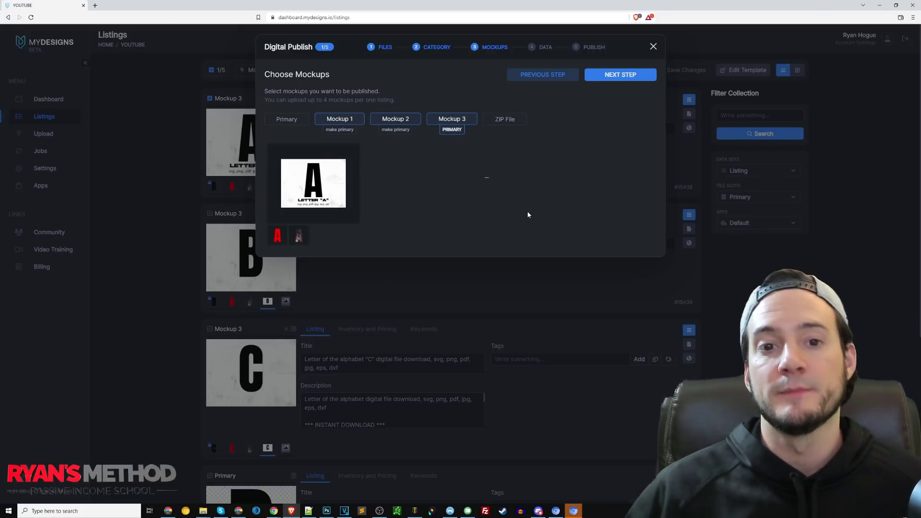
left_click(618, 75)
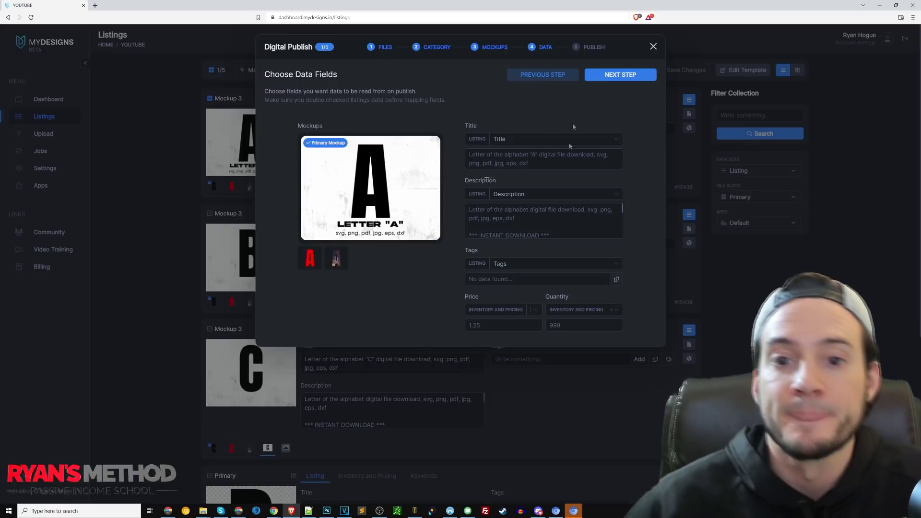
Review the title text mapped to the letter A listing in the publishing data fields
left_click(530, 164)
left_click_drag(530, 163, 469, 155)
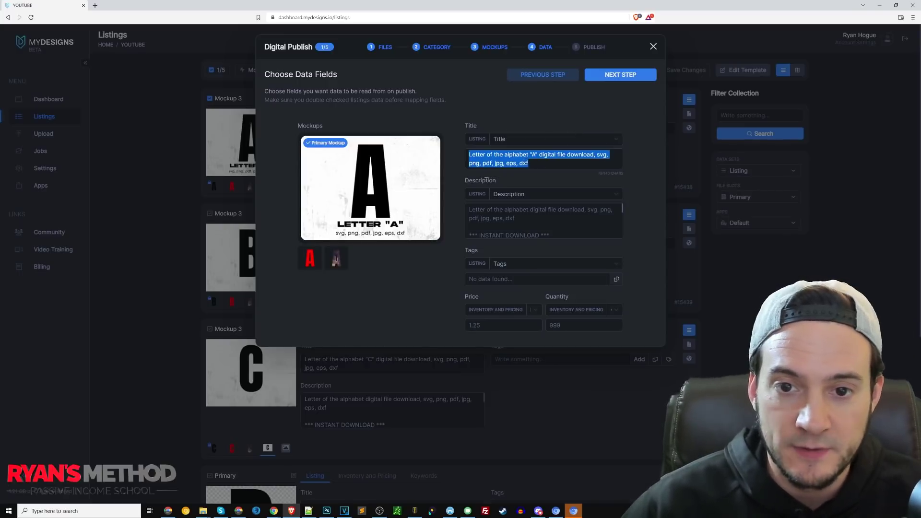
left_click(538, 163)
left_click_drag(528, 162, 518, 163)
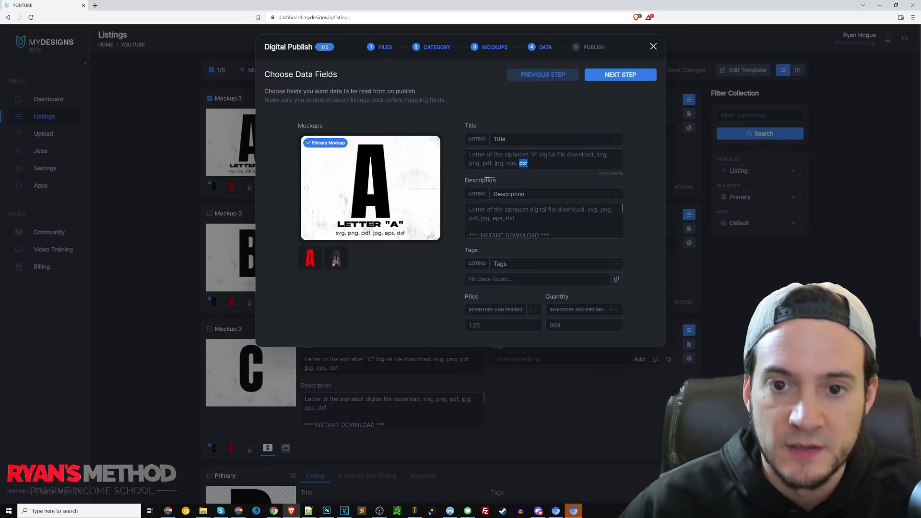
left_click(492, 179)
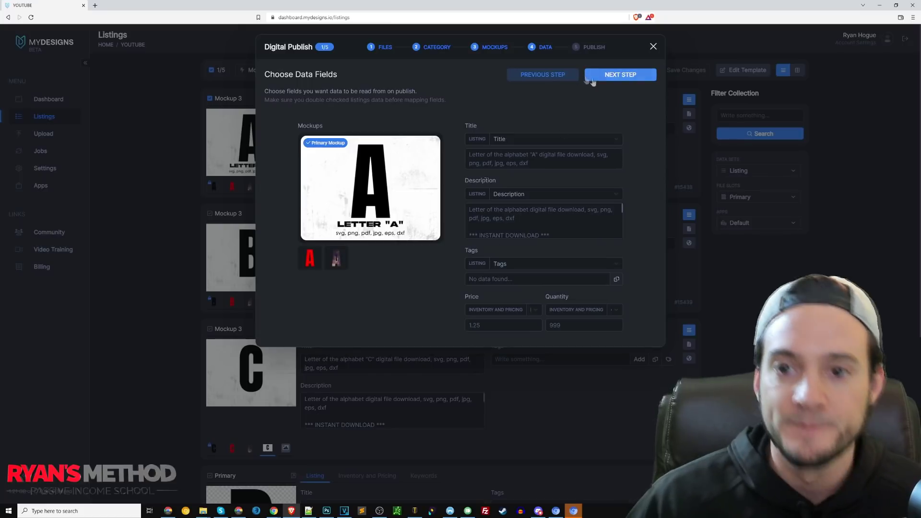
Check the letter A preview and its description, try to publish it, and exit digital publishing
left_click(608, 73)
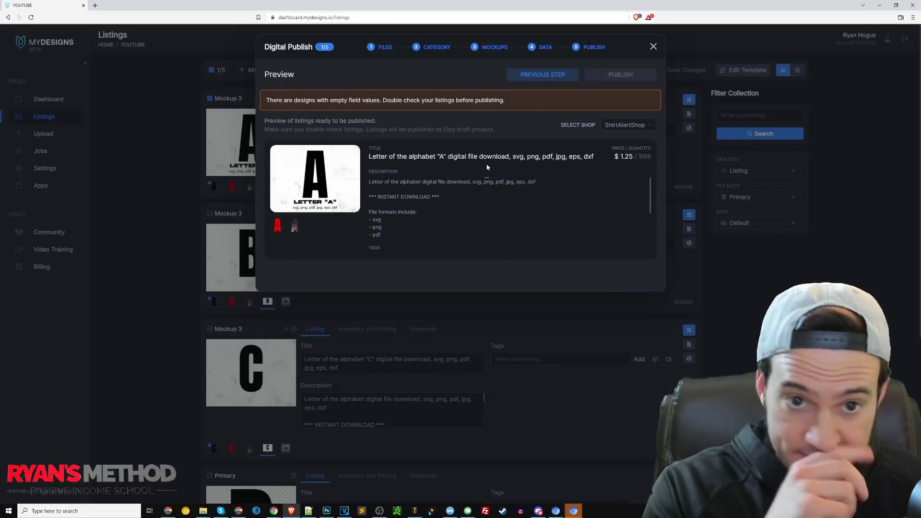
scroll(443, 187, "down", 2)
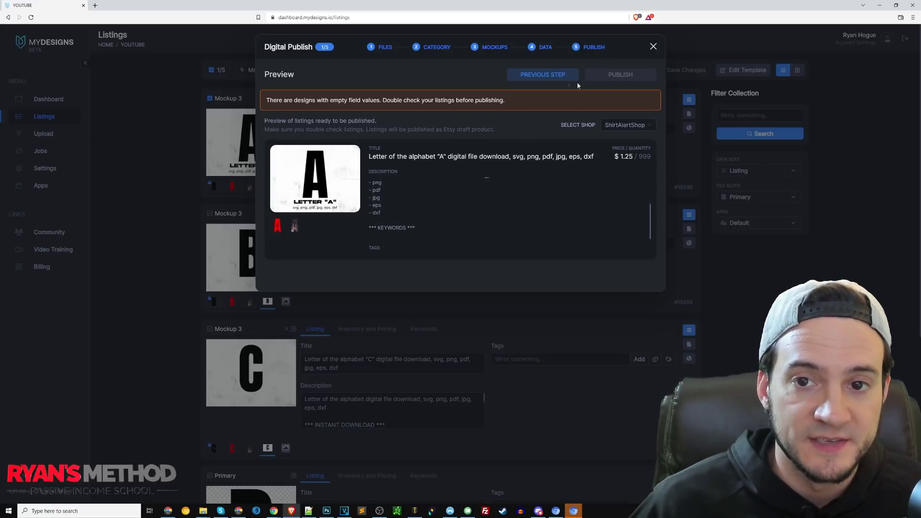
double_click(622, 75)
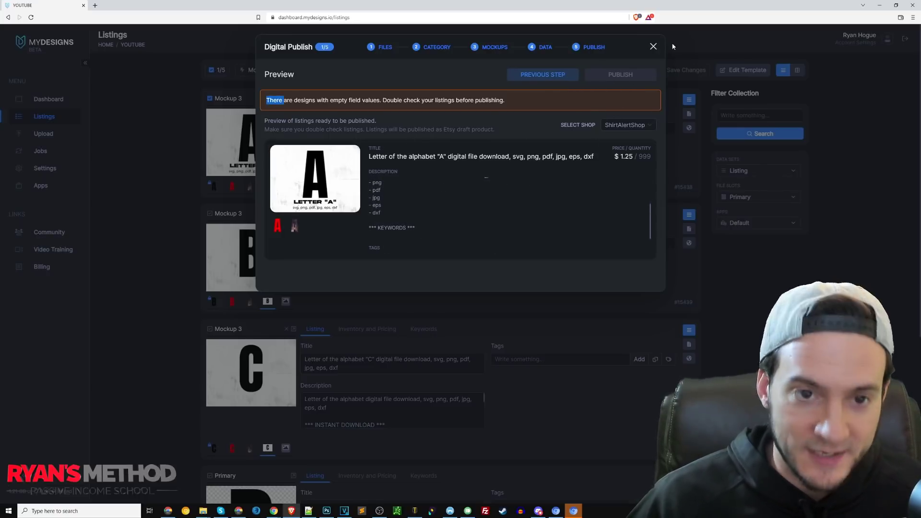
left_click(653, 46)
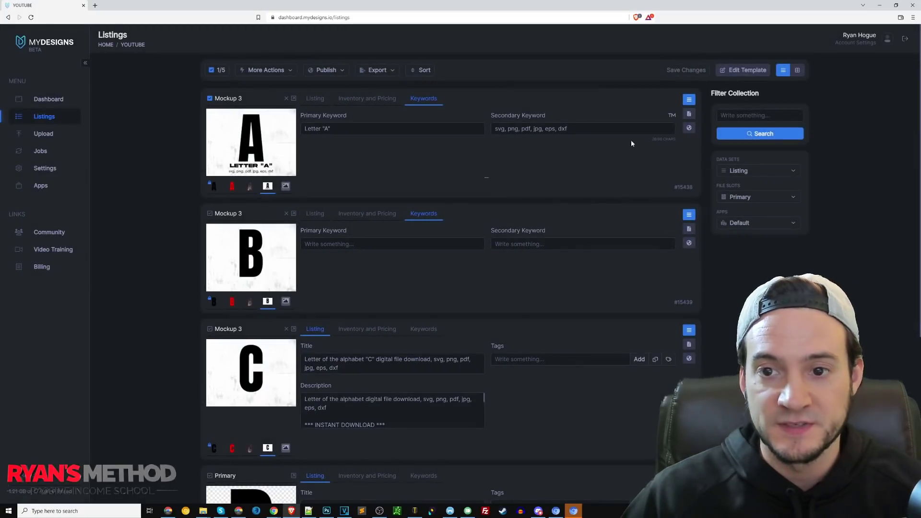
Add the tags "letter a" and "letter a digital file" to the letter A listing and save the changes
left_click(366, 99)
left_click(312, 98)
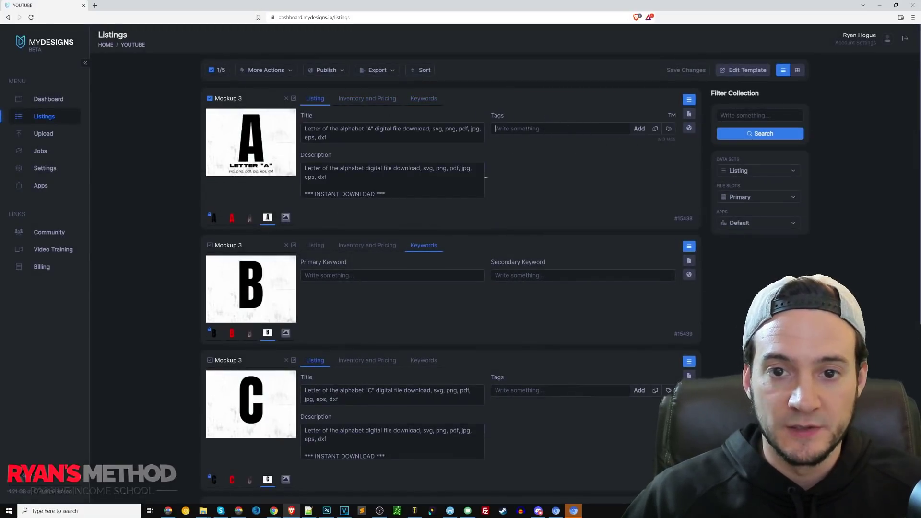
left_click(551, 128)
type("letter a")
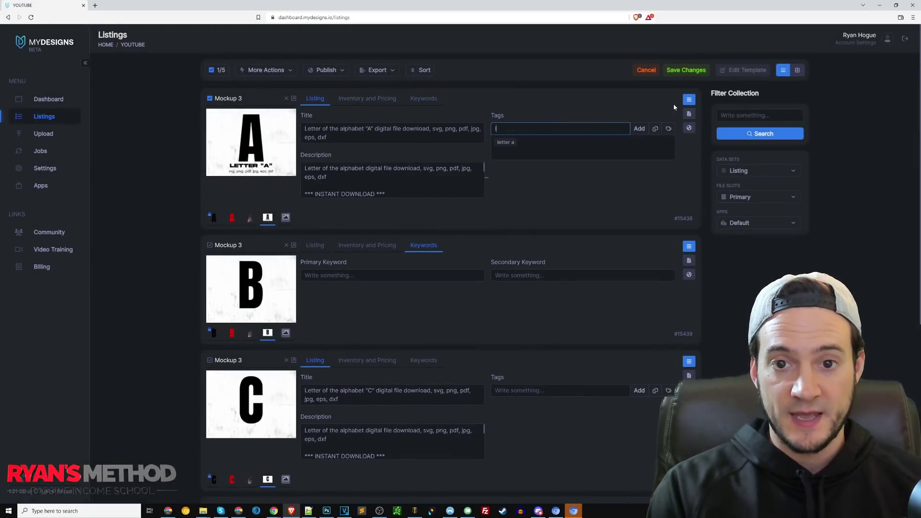
type(" d")
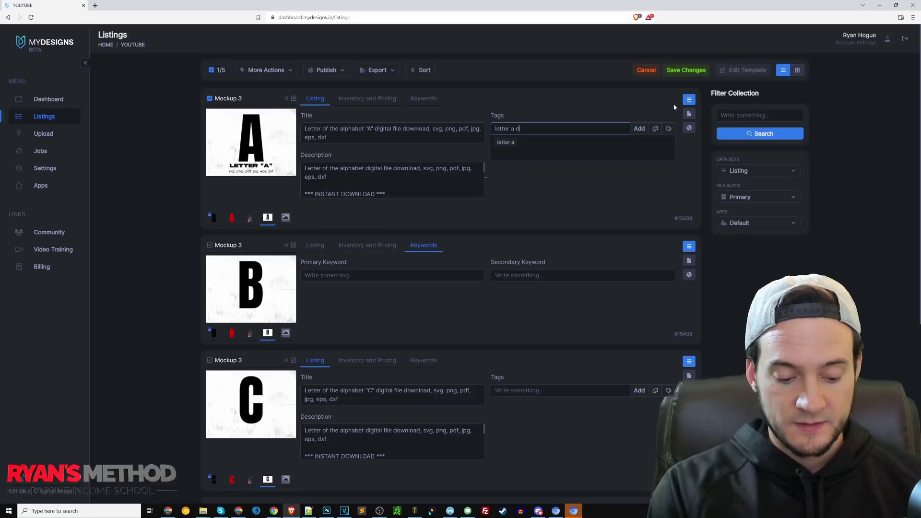
type("igital file")
key("Return")
left_click(669, 70)
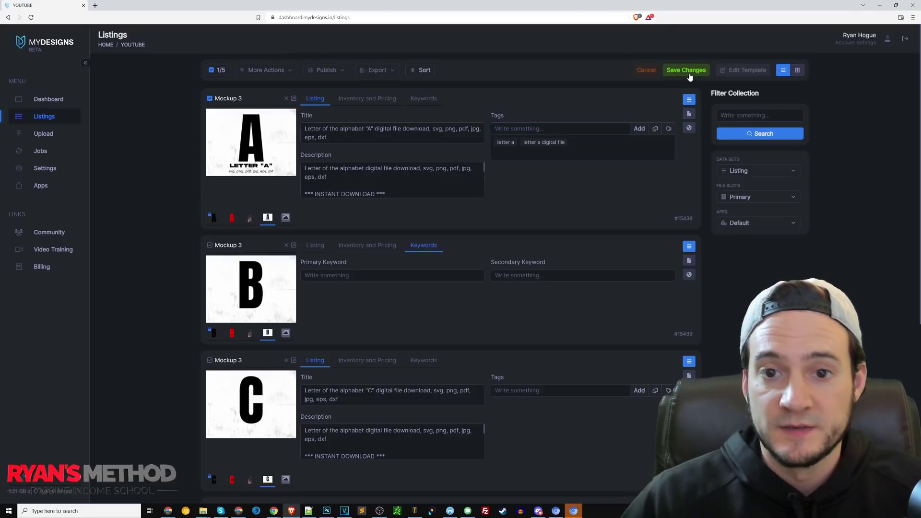
left_click(326, 70)
left_click(335, 88)
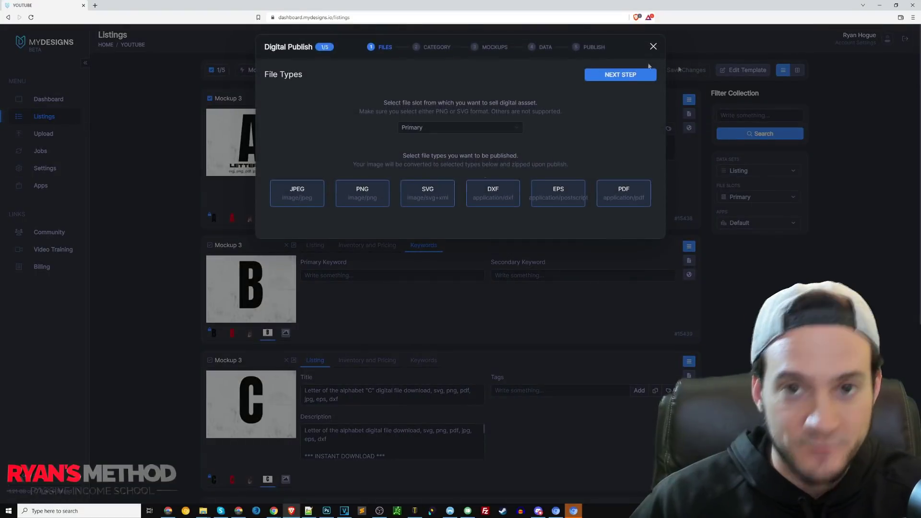
left_click(653, 46)
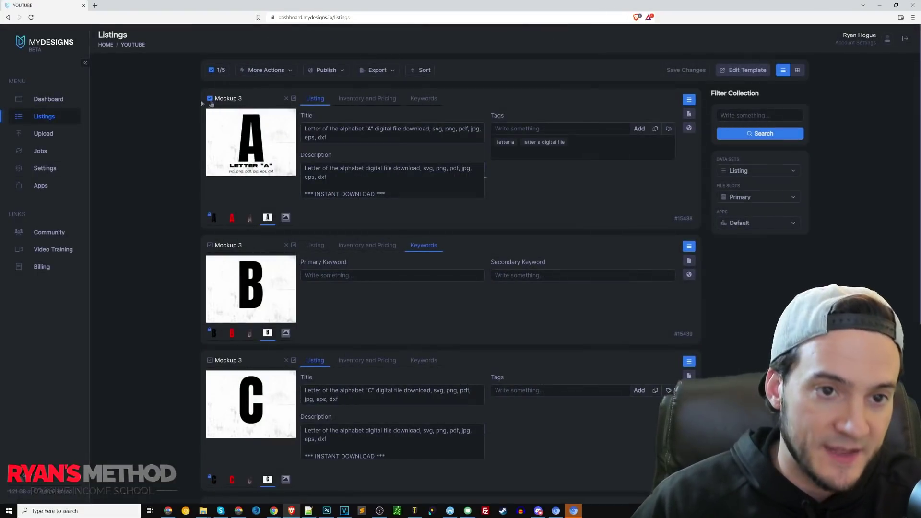
Start publishing the letter A listing as a Digital product, keeping the Primary slot, all file types and the preset category
left_click(328, 72)
left_click(330, 87)
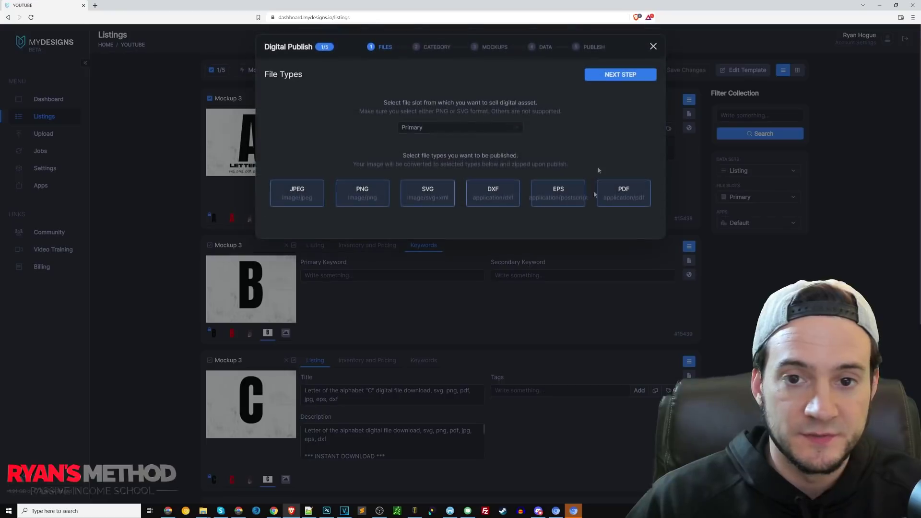
left_click(620, 76)
left_click(621, 75)
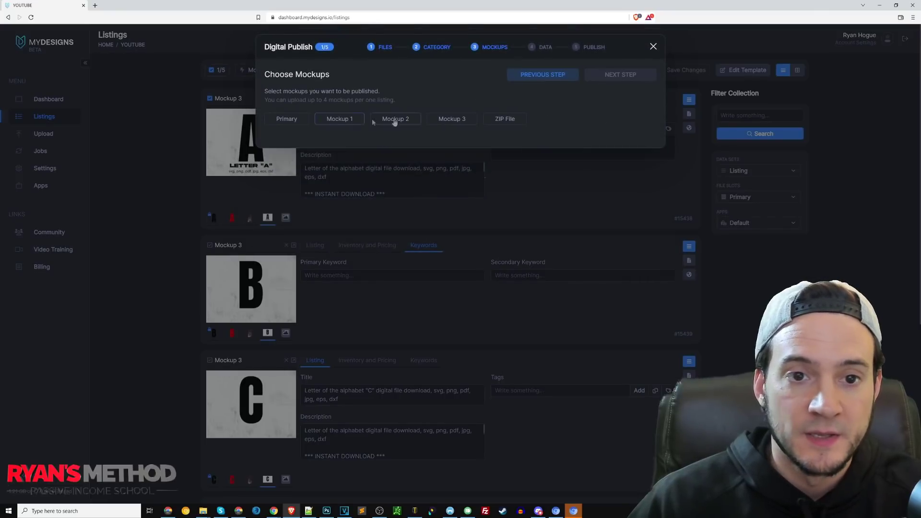
Select Mockup 3 as primary plus Mockups 2 and 1, keep the mapped data fields and proceed to the publishing preview
left_click(449, 119)
left_click(390, 119)
left_click(339, 119)
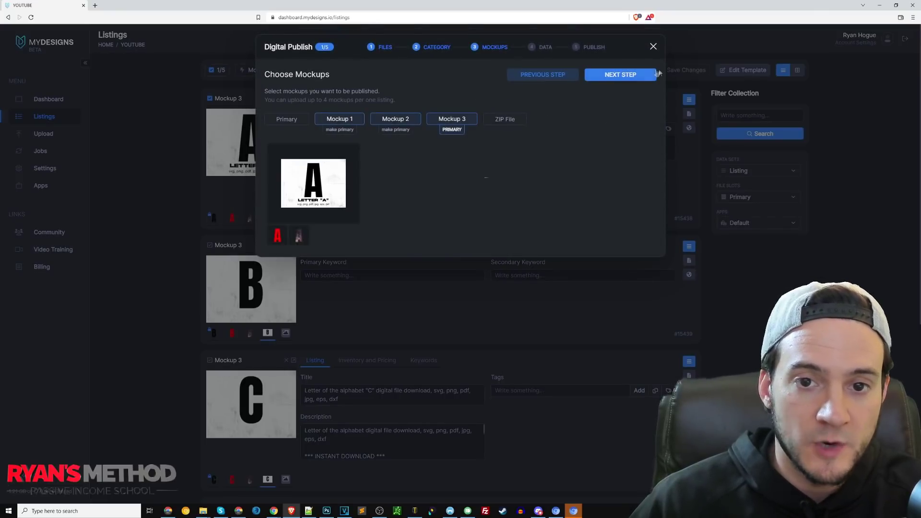
left_click(617, 77)
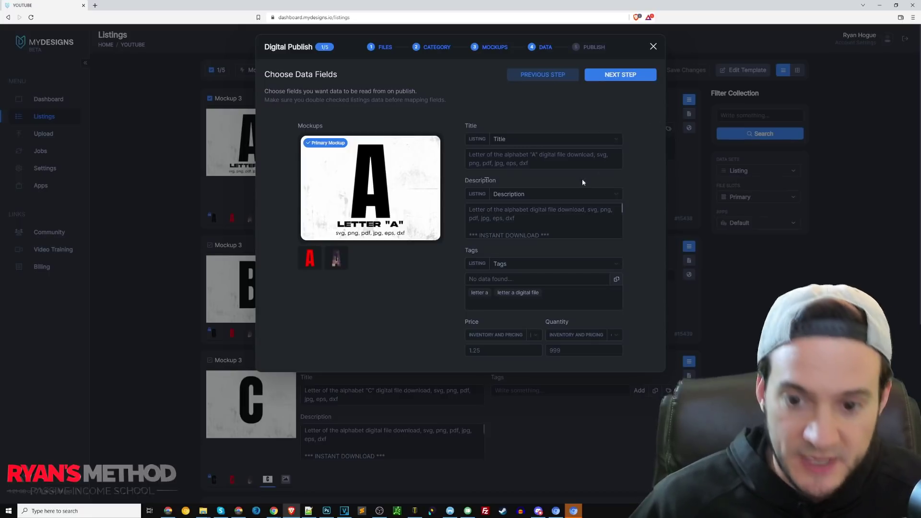
left_click(629, 75)
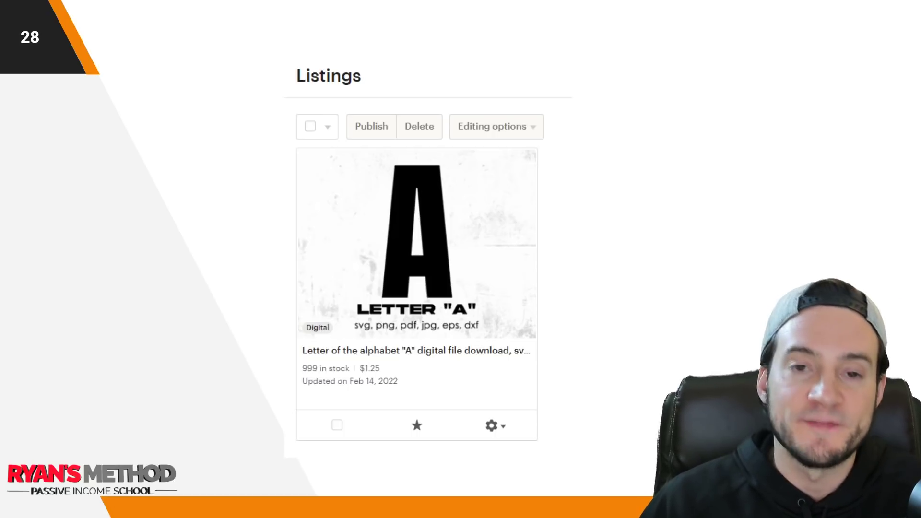
left_click(146, 250)
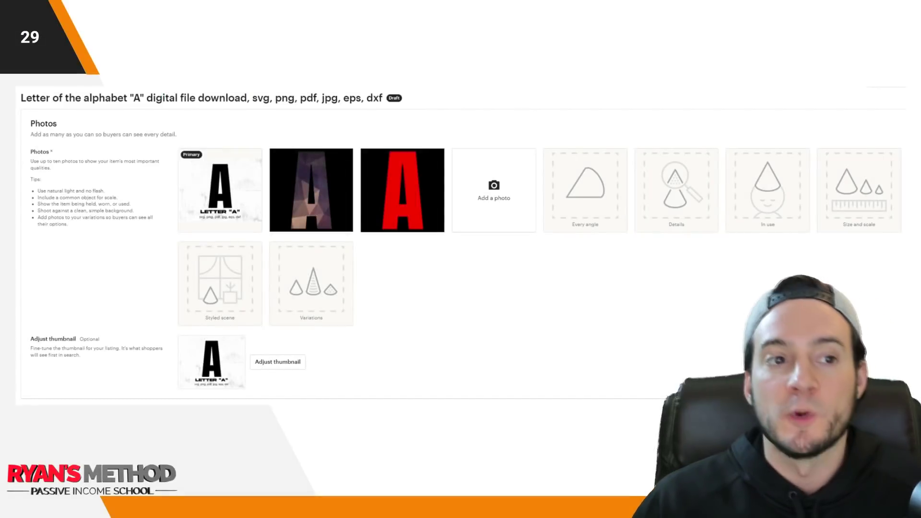